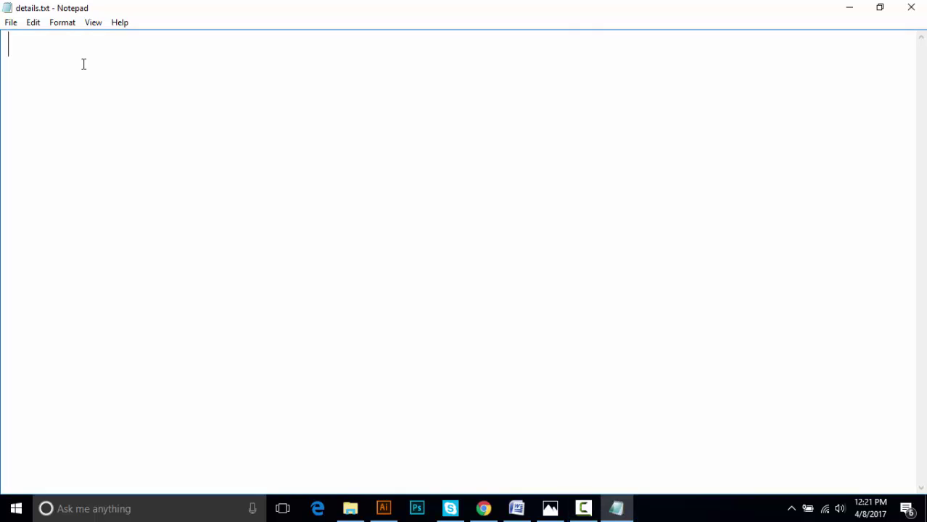
Type the greeting and flower-and-minimalist-logo intro into details.txt, correcting the word 'flower'
text(How a)
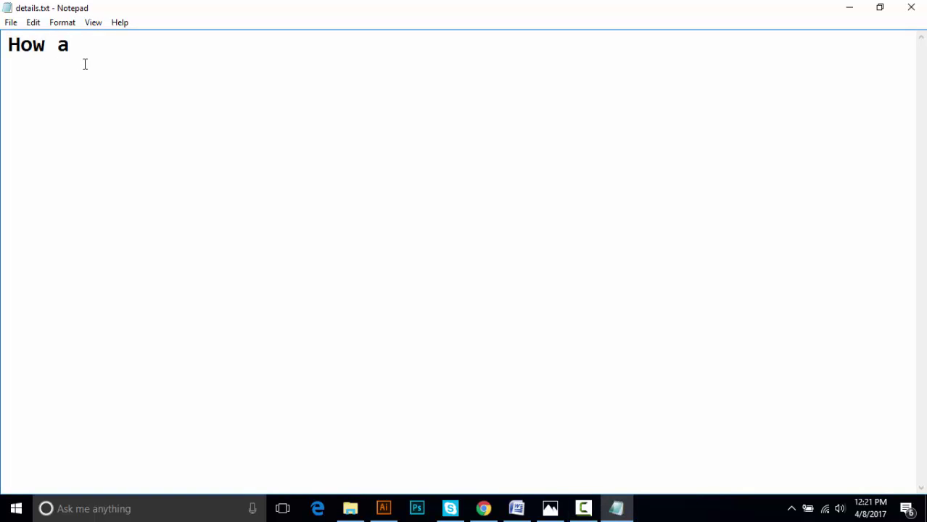
text(re y)
text(ou all m)
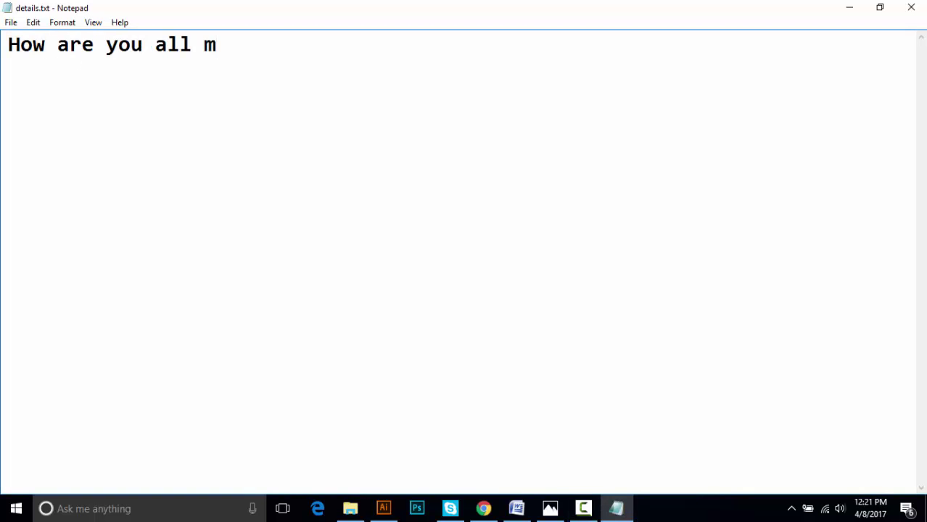
text(y frie)
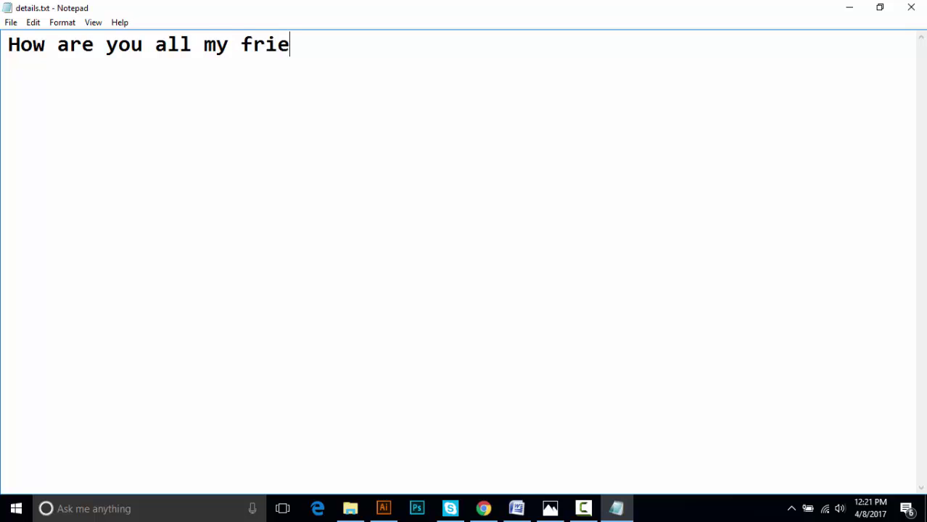
text(nds?)
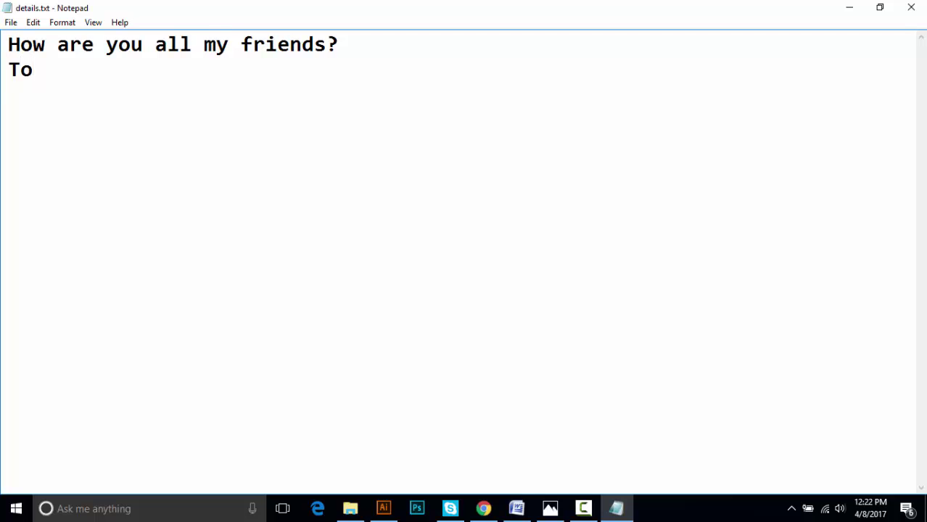
text(da)
text(y I will)
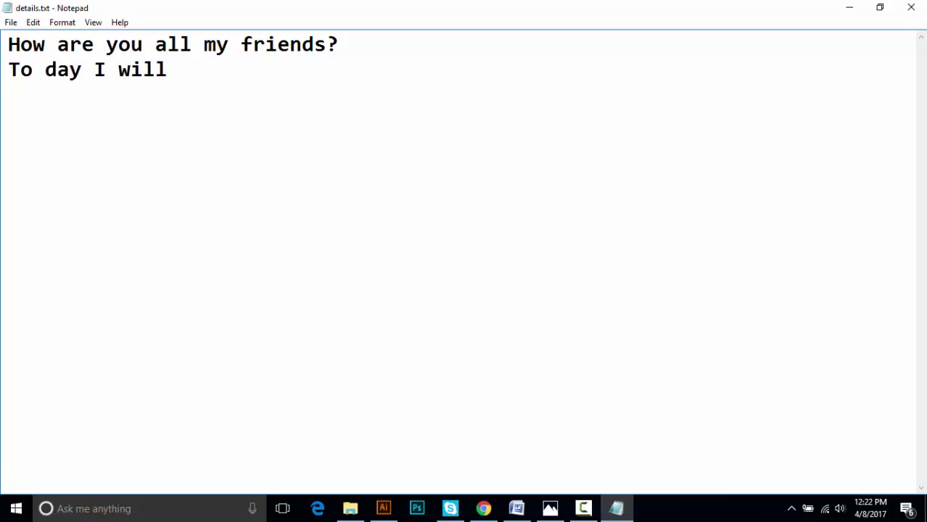
text( show you )
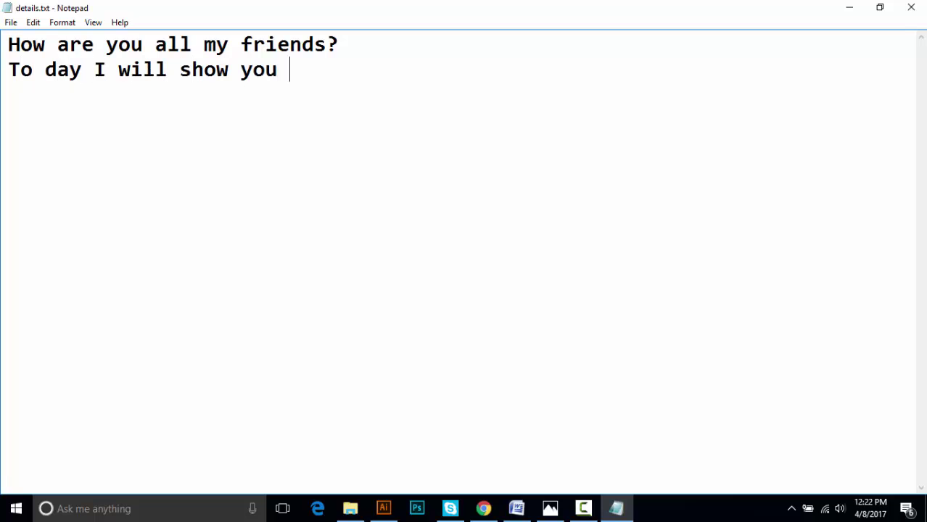
text(how t)
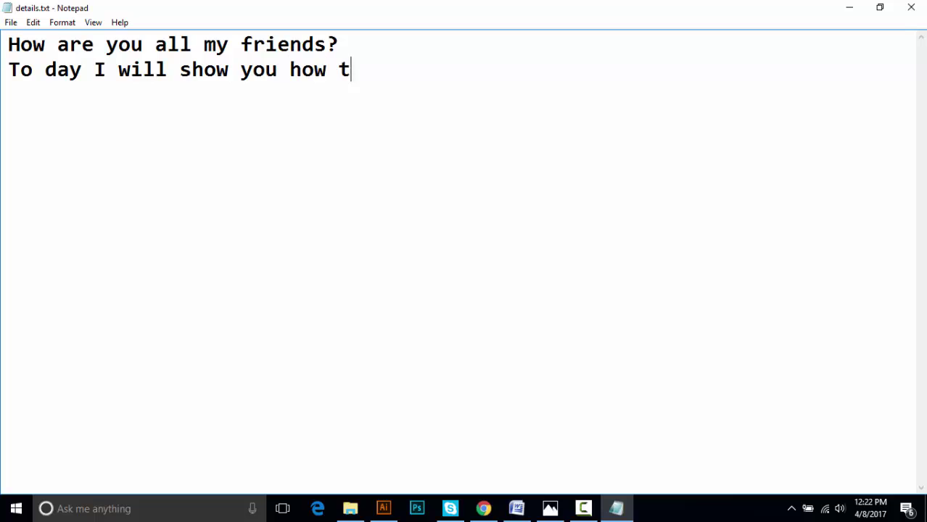
text(o design a flow)
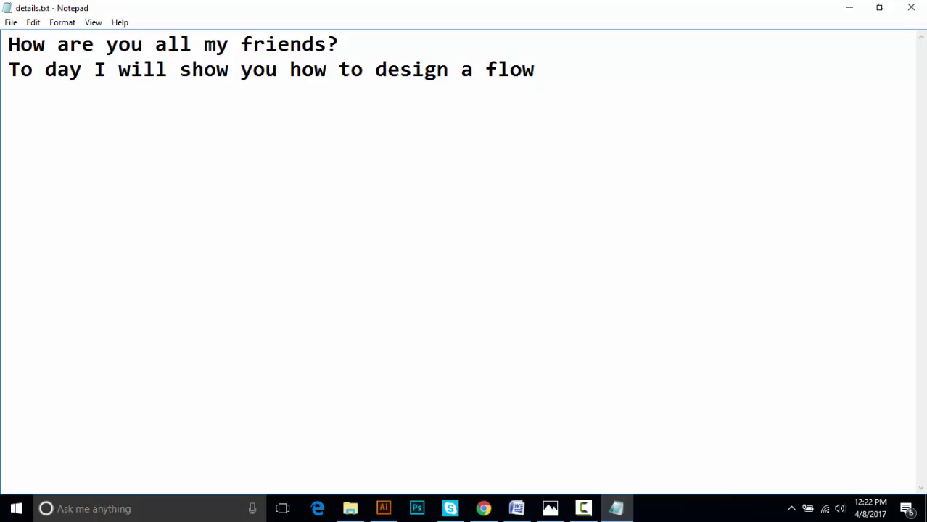
text(er and )
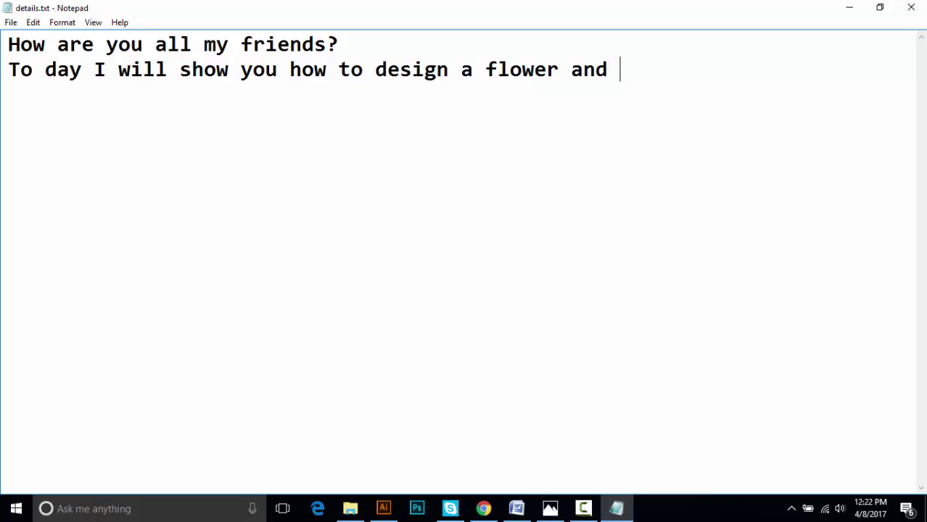
text(minimu)
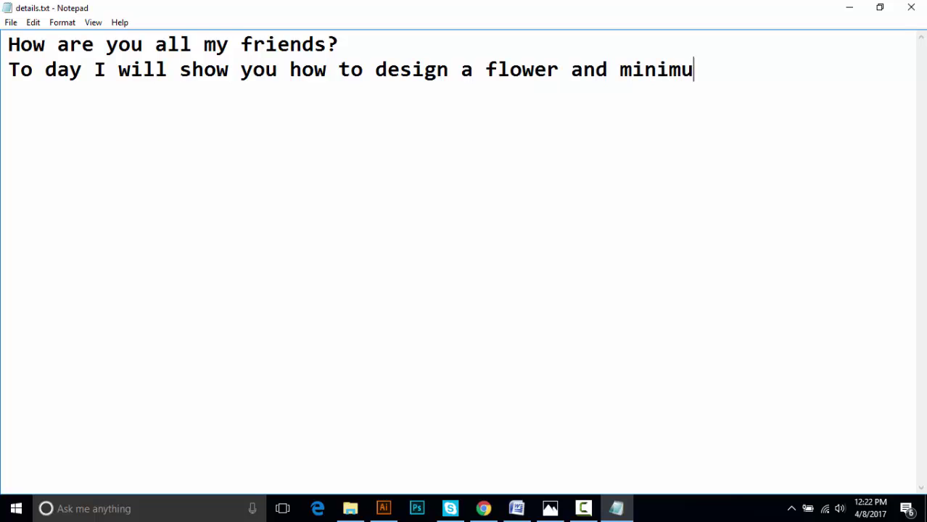
text(li)
text(st logo)
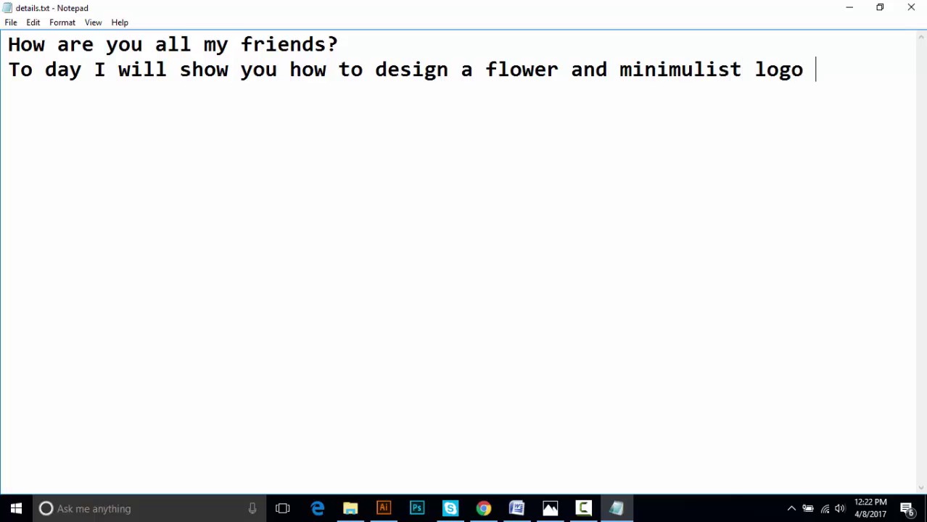
text(with th)
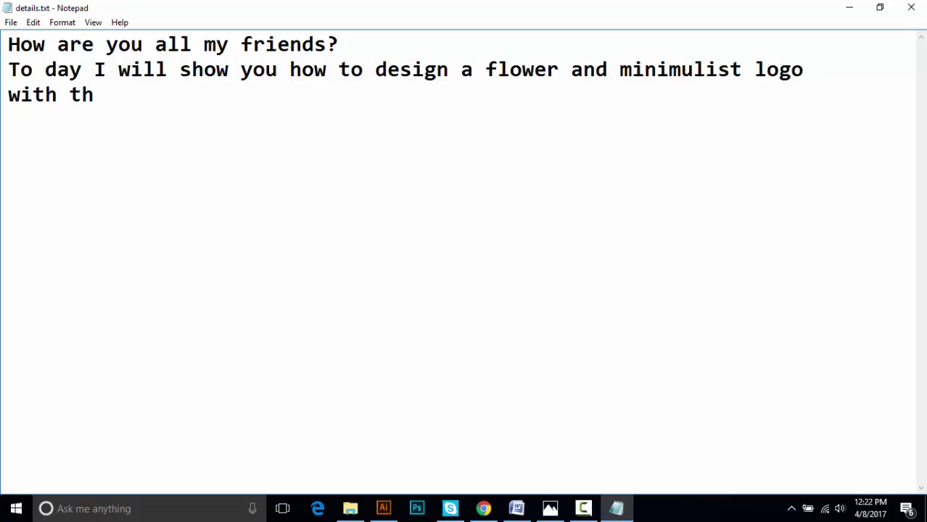
text(is fl)
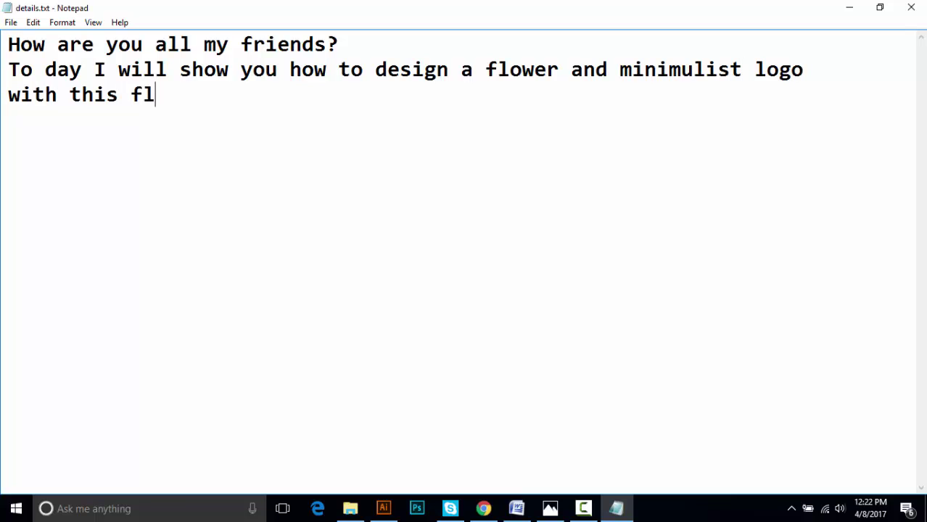
text(now)
key(BackSpace)
key(BackSpace)
key(BackSpace)
text(ow)
text(er.)
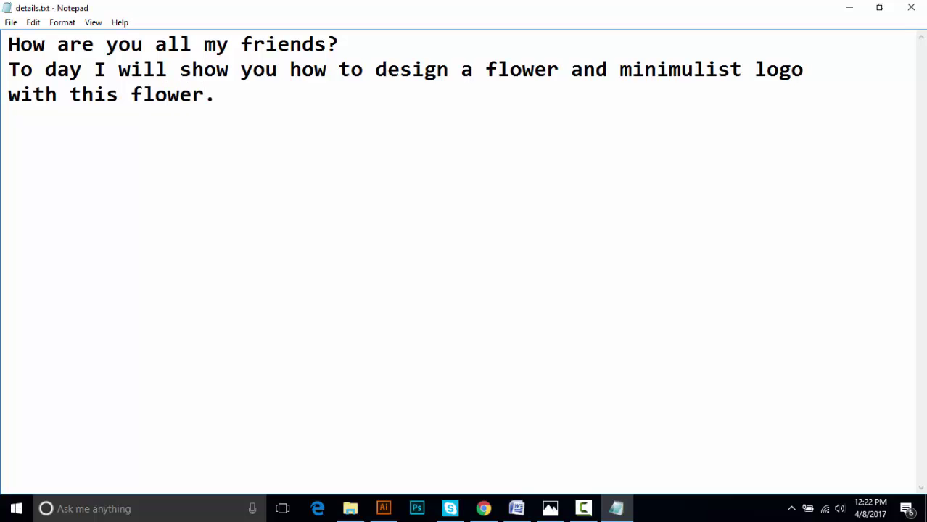
click(379, 501)
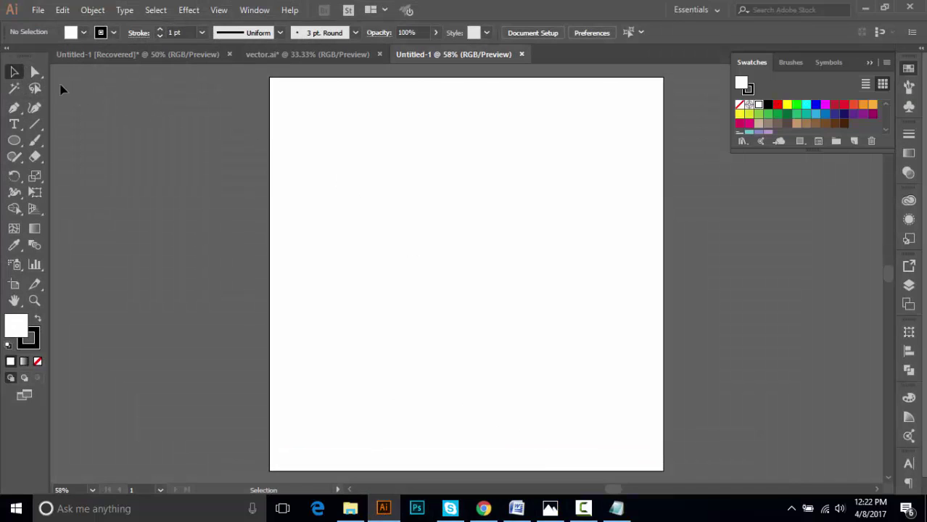
Draw a curved heart-shaped outline with the Pen tool, ending back at the bottom anchor
click(14, 108)
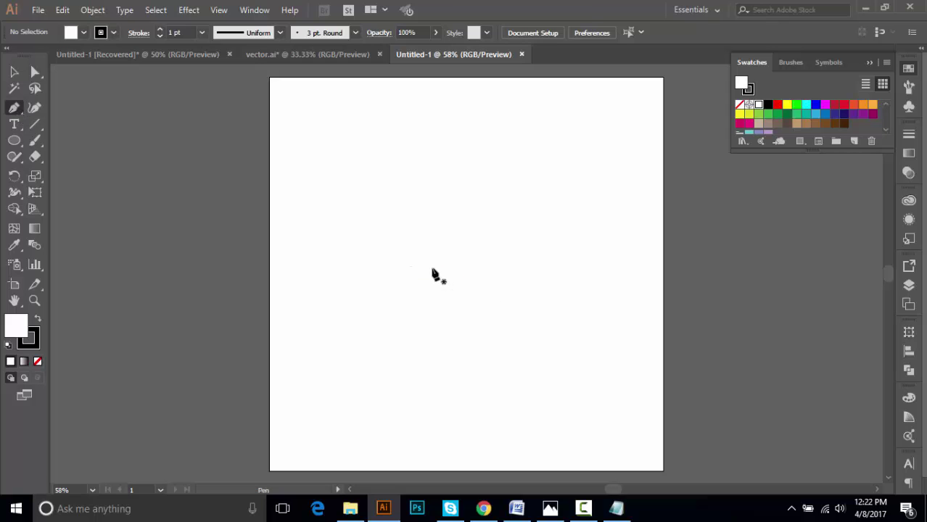
click(432, 268)
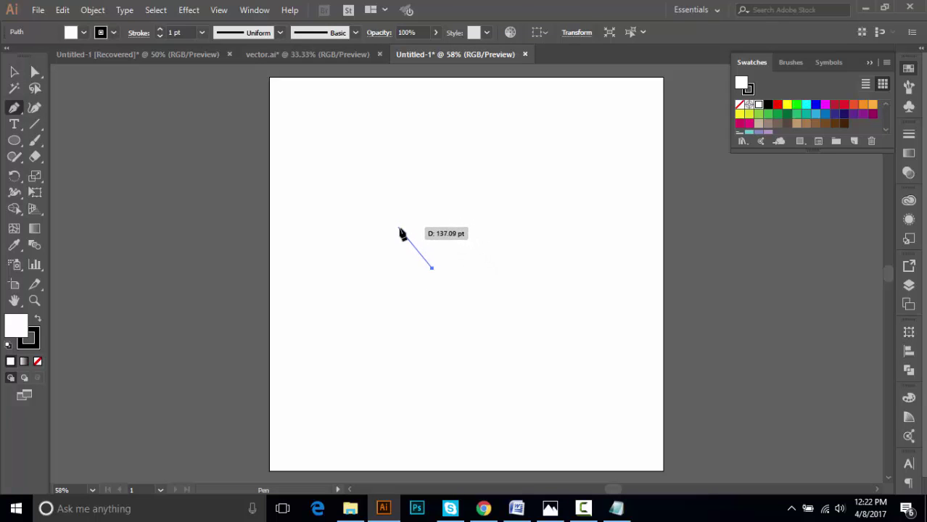
drag(404, 229, 404, 209)
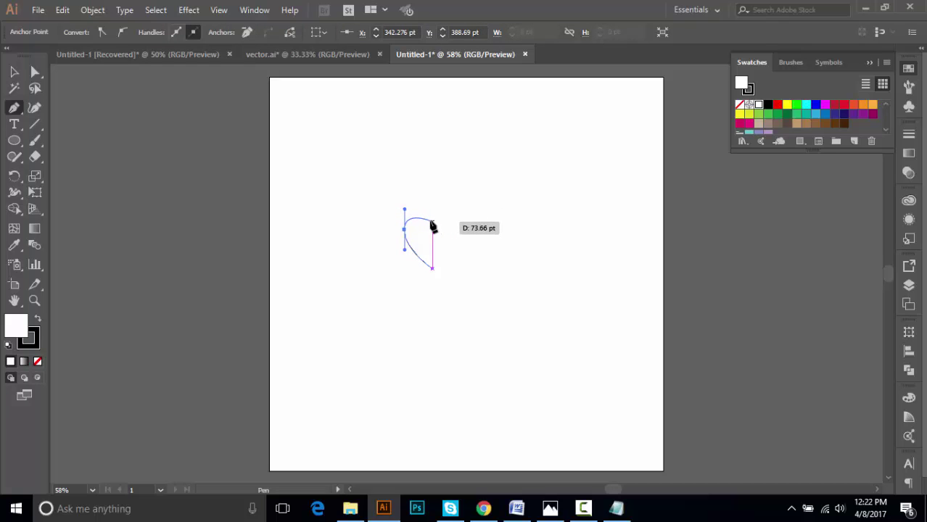
drag(425, 206, 435, 216)
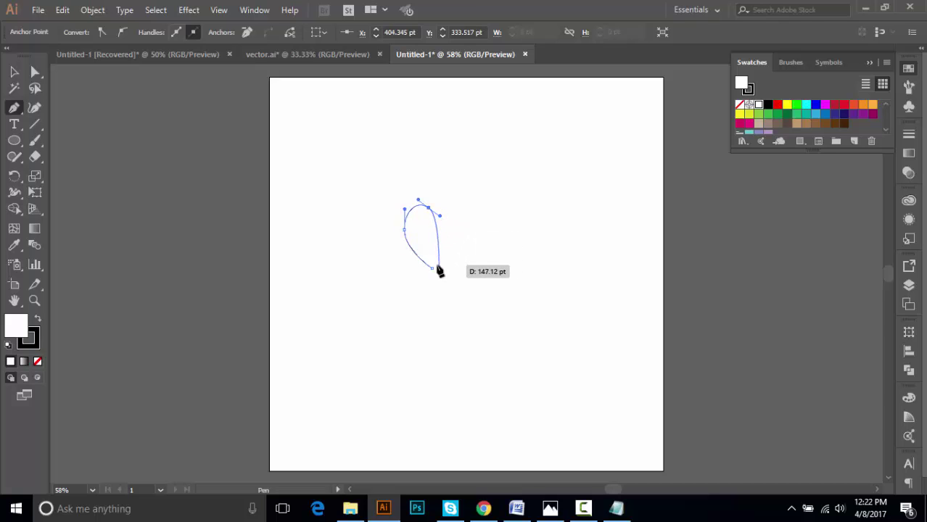
click(436, 270)
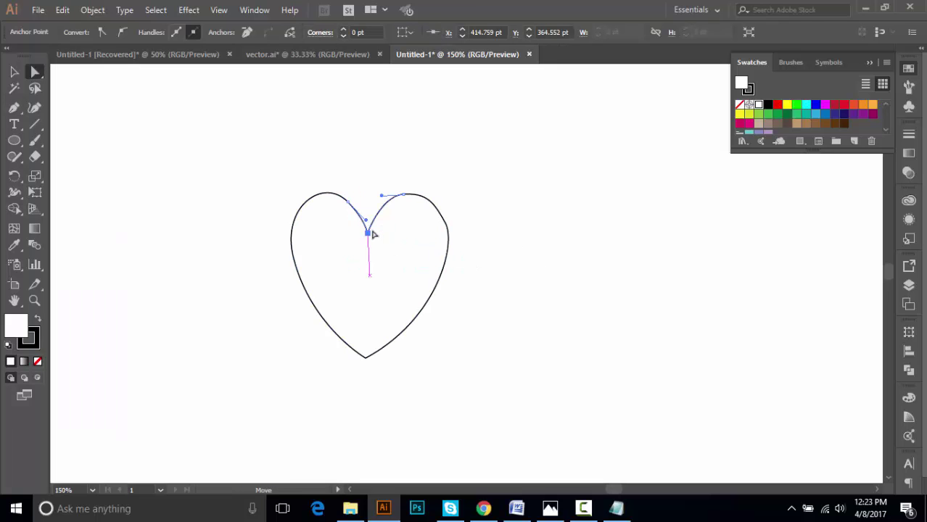
Refine the heart's anchors, rounding out its right-side curve
drag(372, 233, 371, 233)
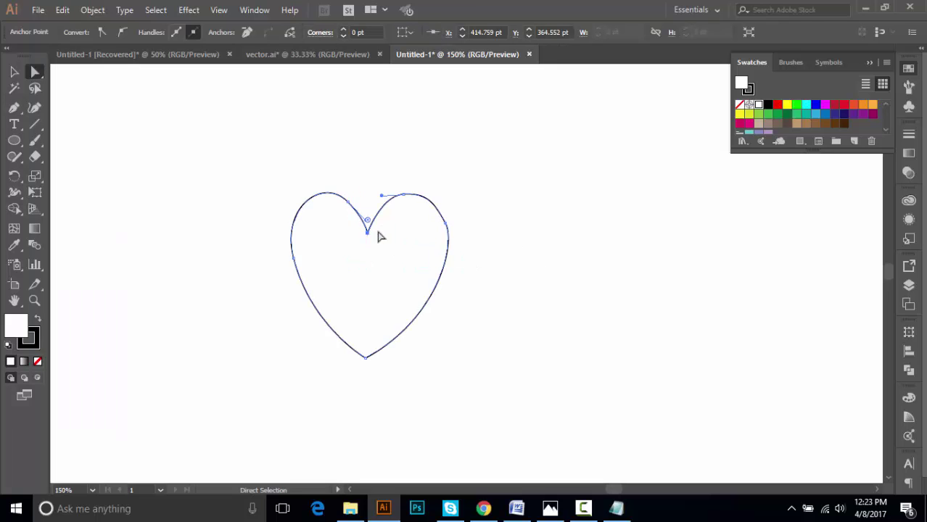
click(388, 241)
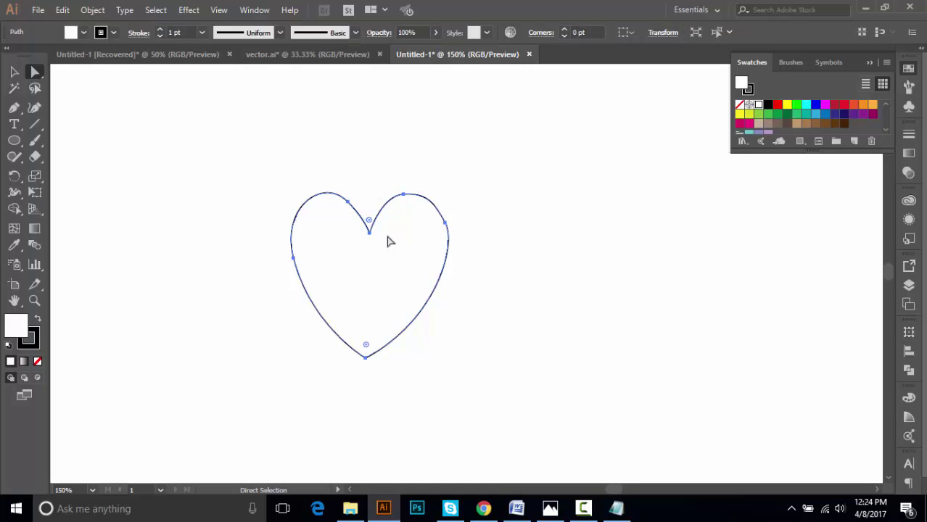
click(573, 196)
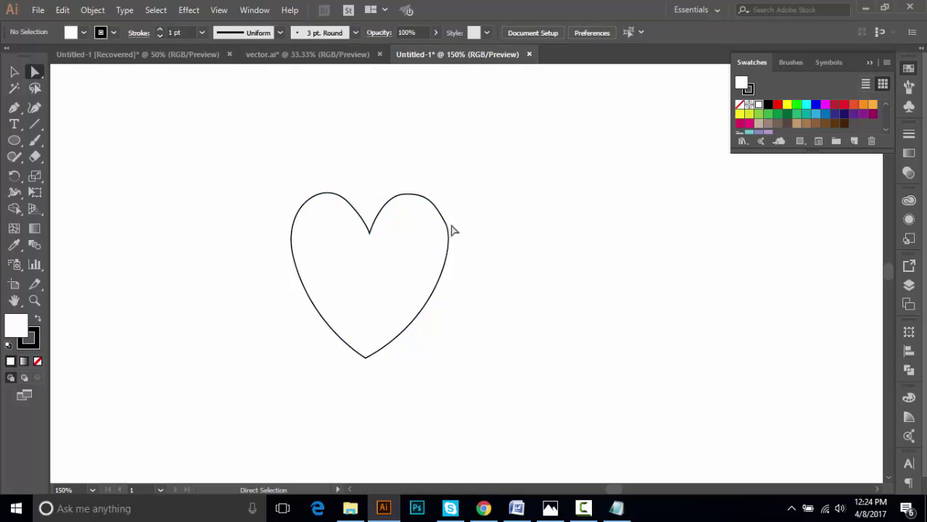
click(447, 224)
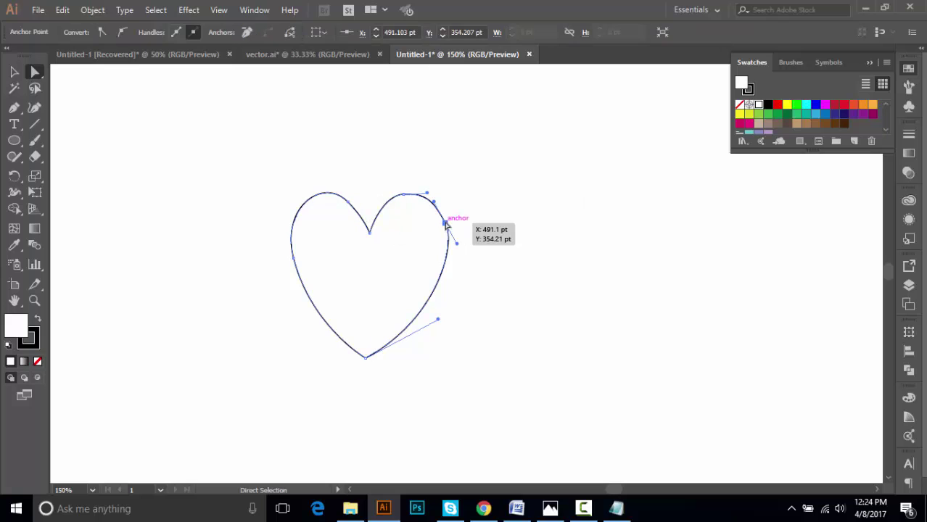
drag(445, 224, 449, 220)
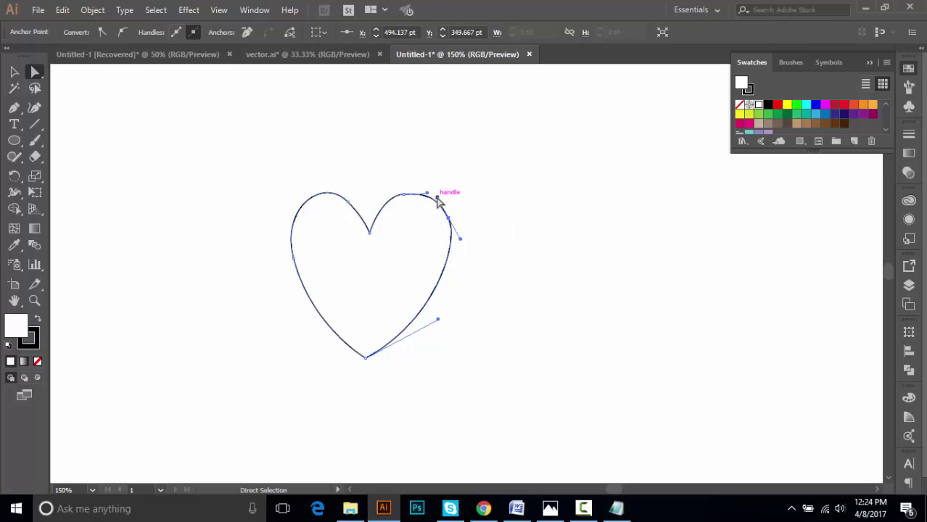
click(479, 214)
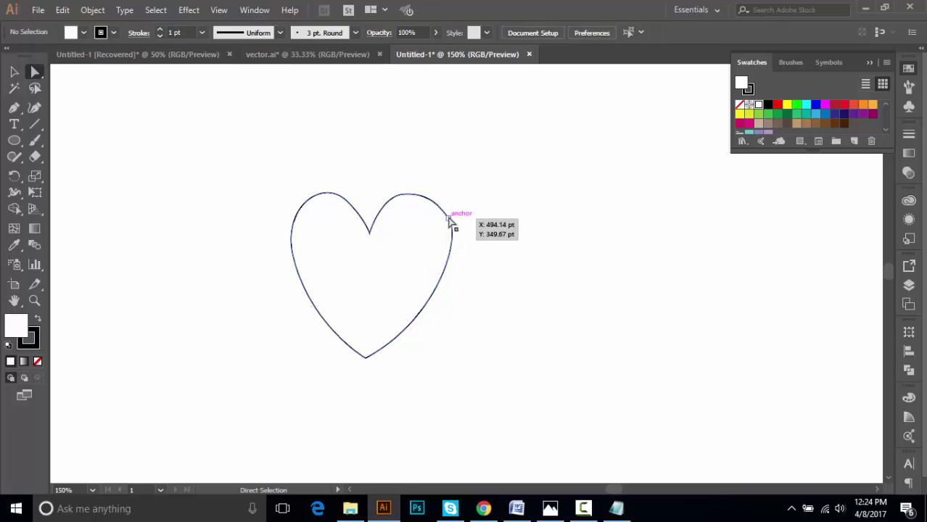
click(449, 218)
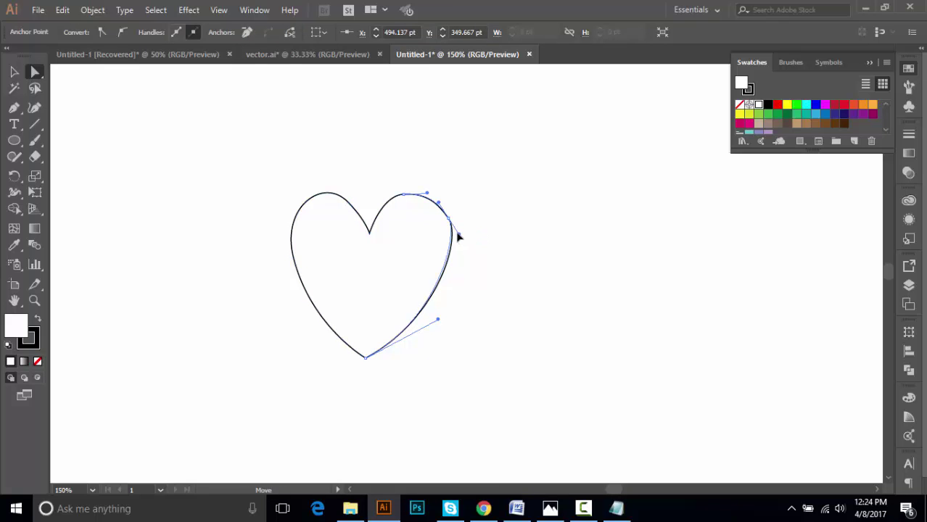
click(480, 250)
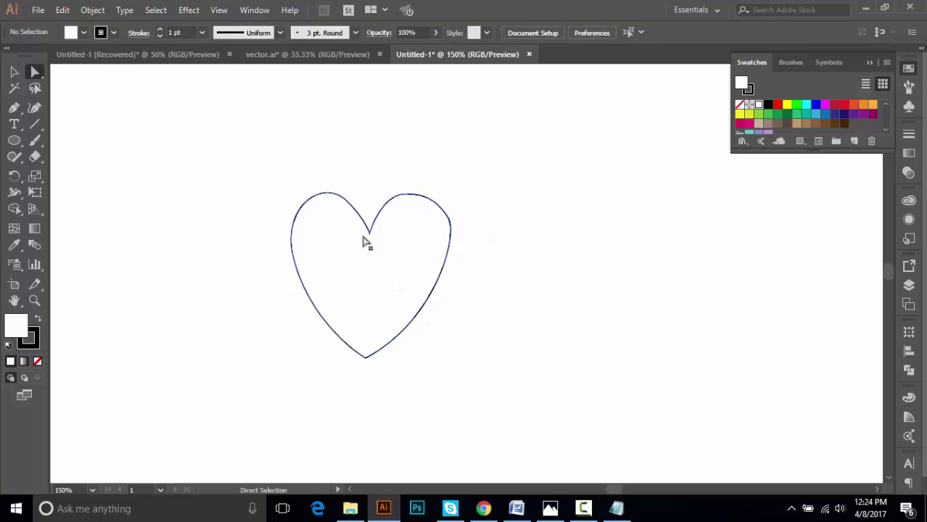
Pull the heart's bottom point lower and reshape its lower-right curve and right lobe
click(14, 71)
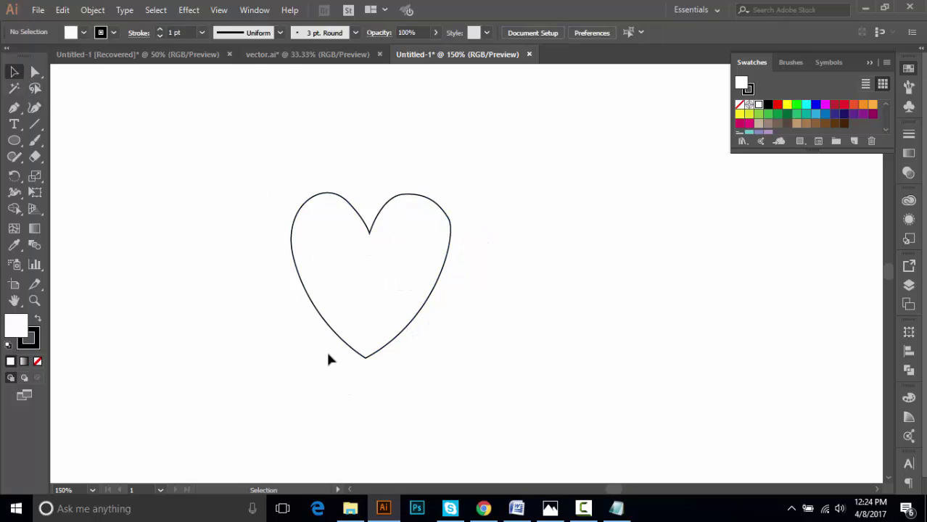
click(35, 71)
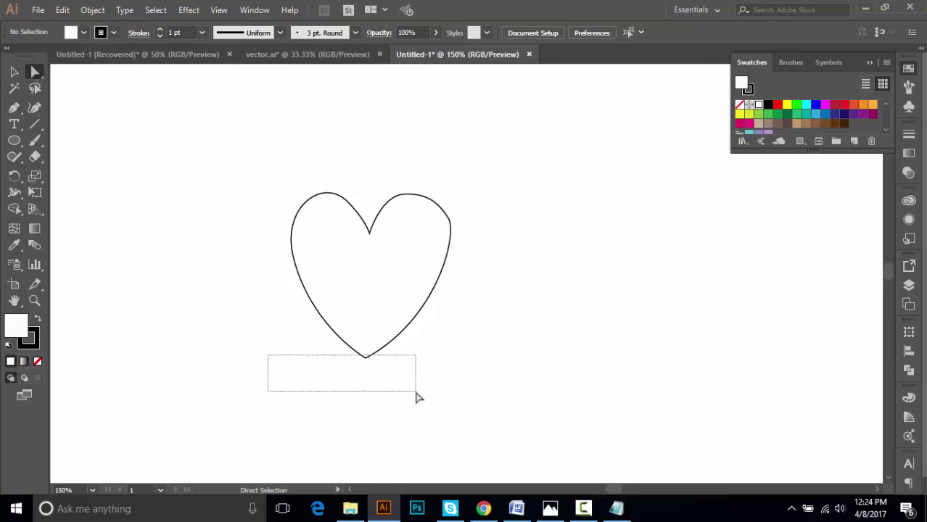
drag(268, 356, 415, 393)
drag(364, 359, 366, 384)
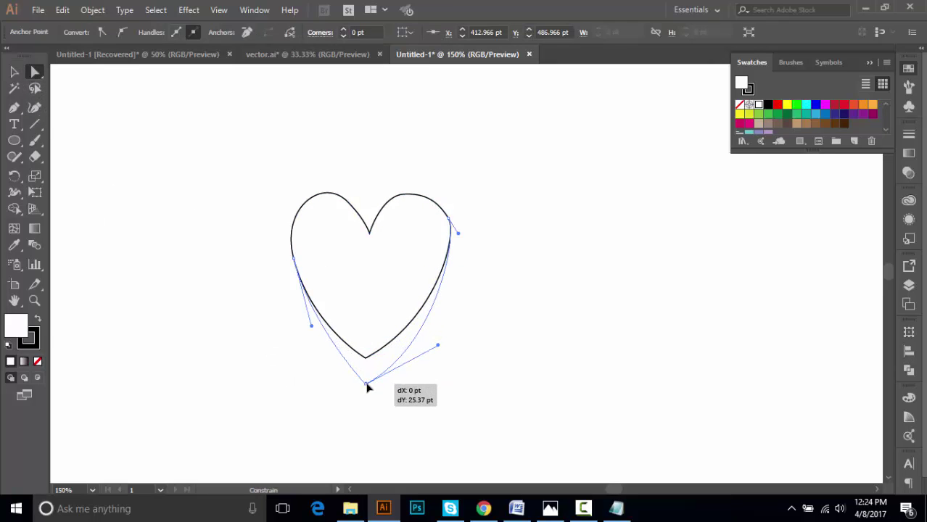
drag(438, 346, 432, 328)
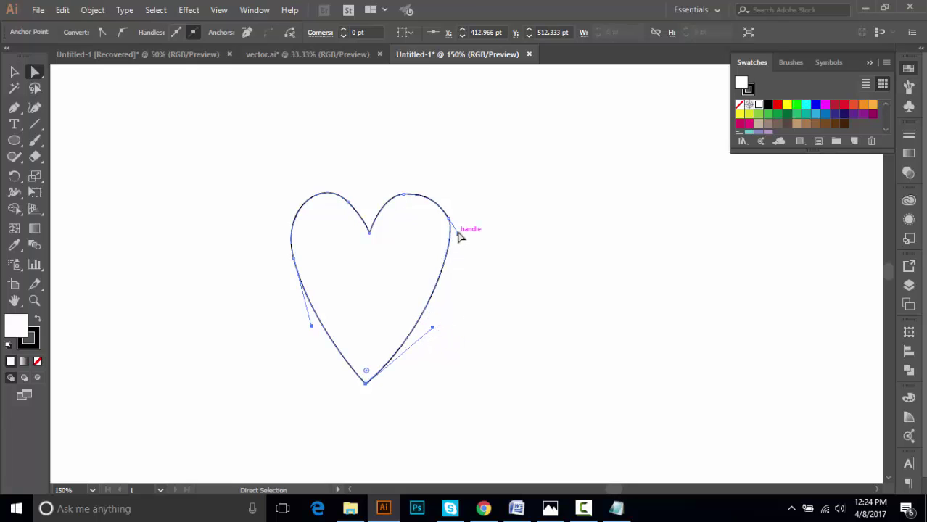
click(480, 268)
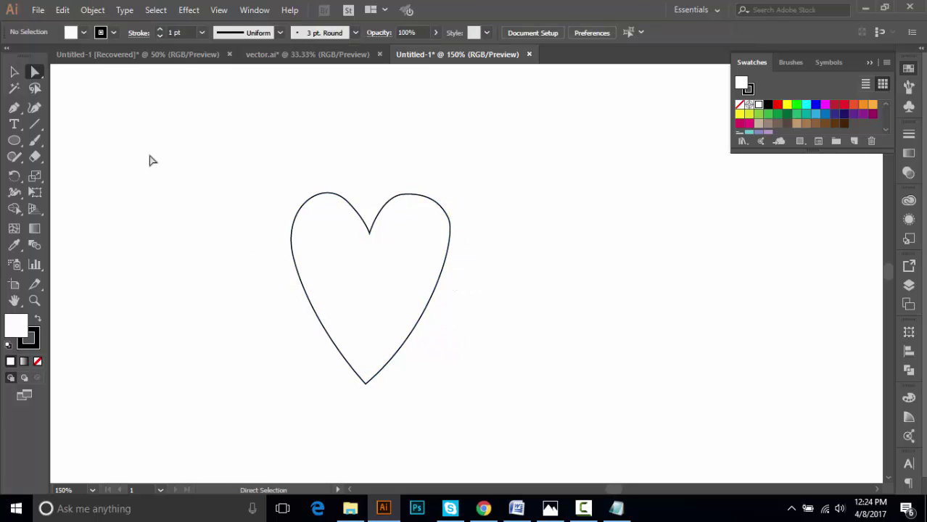
drag(149, 158, 506, 429)
click(480, 265)
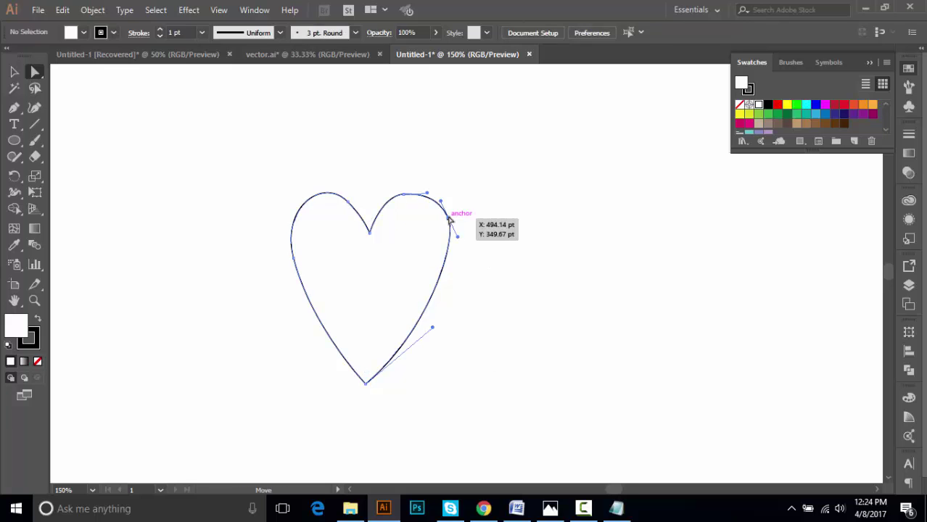
click(436, 227)
drag(437, 225, 427, 232)
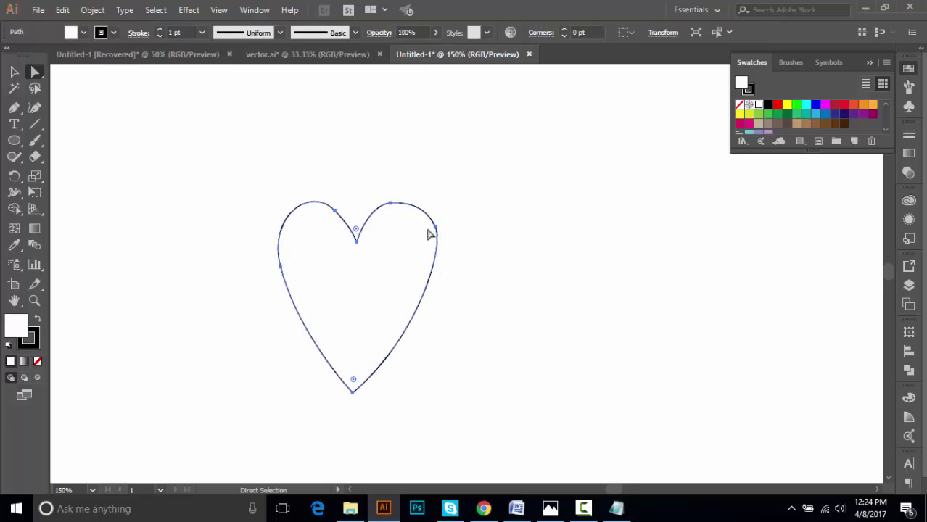
key(ctrl+z)
click(449, 222)
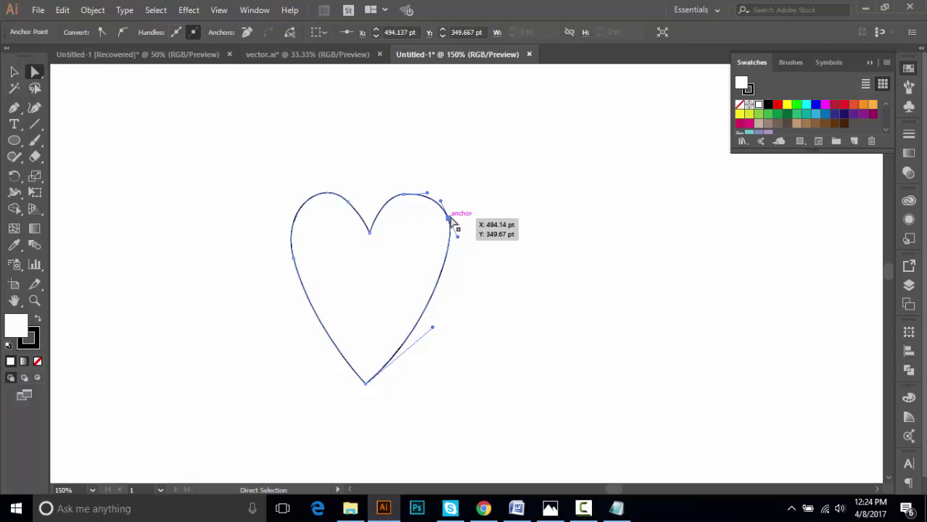
Swap the heart's fill and stroke so it is solid black, then zoom out
click(465, 222)
click(17, 71)
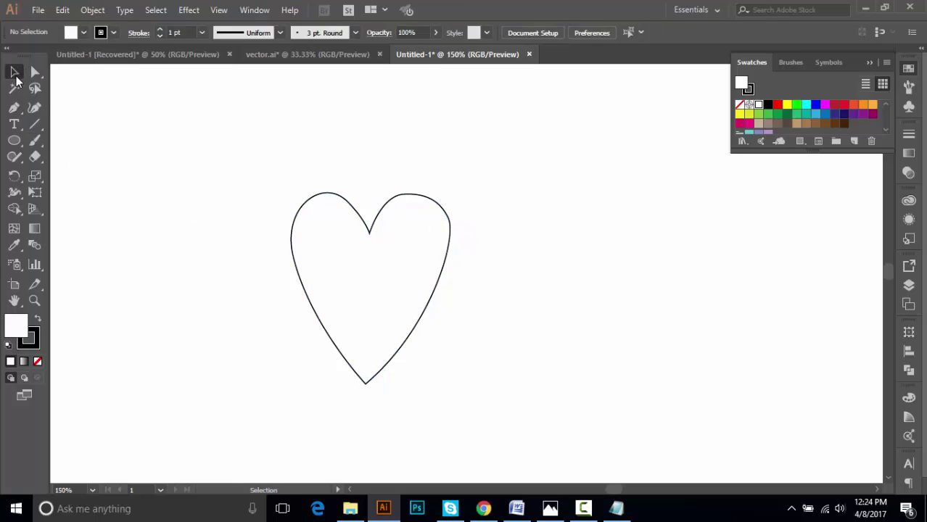
click(292, 245)
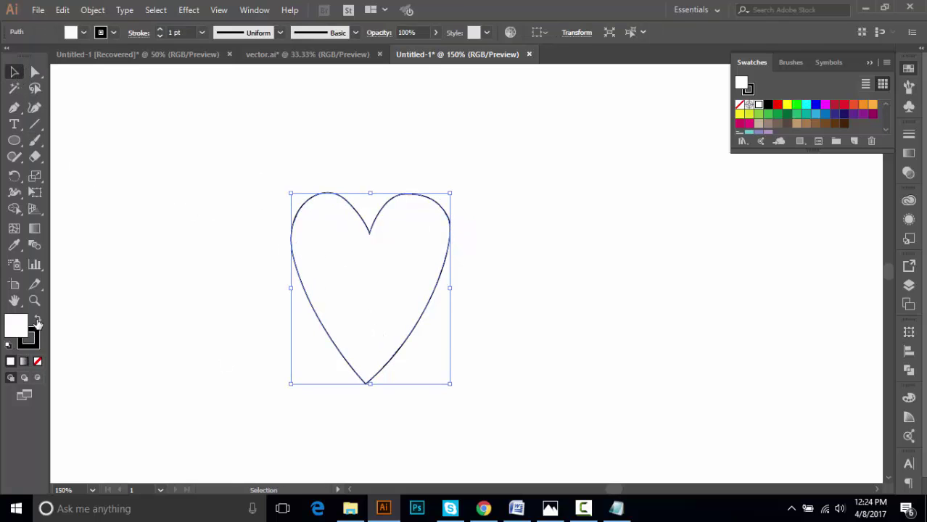
click(38, 321)
click(290, 293)
key(a)
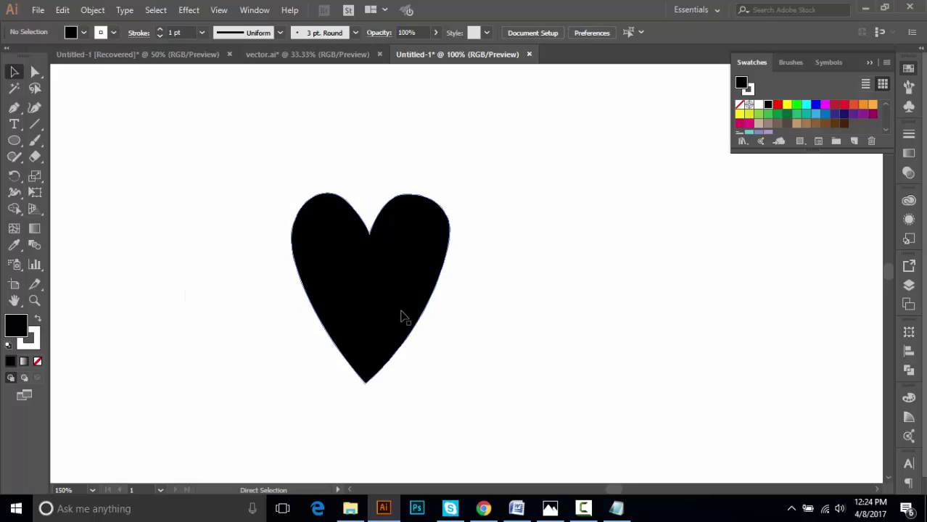
key(ctrl+minus)
key(ctrl+minus)
key(v)
click(421, 280)
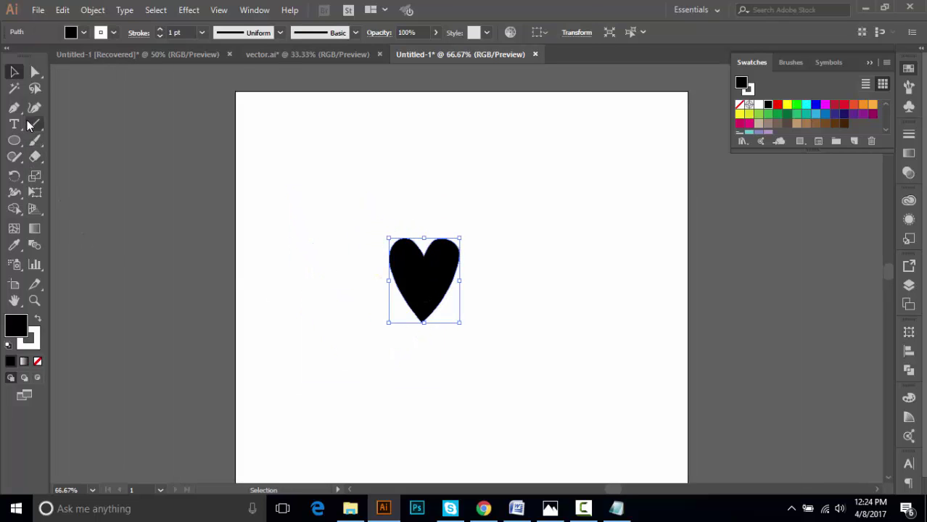
Rotate a heart copy around its tip and repeat it twice, then undo the copies
click(16, 179)
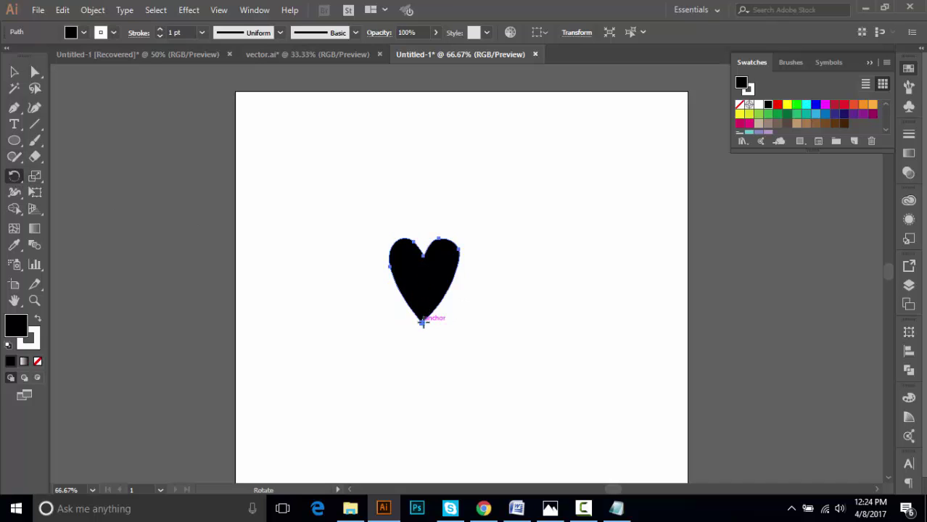
drag(434, 294, 474, 317)
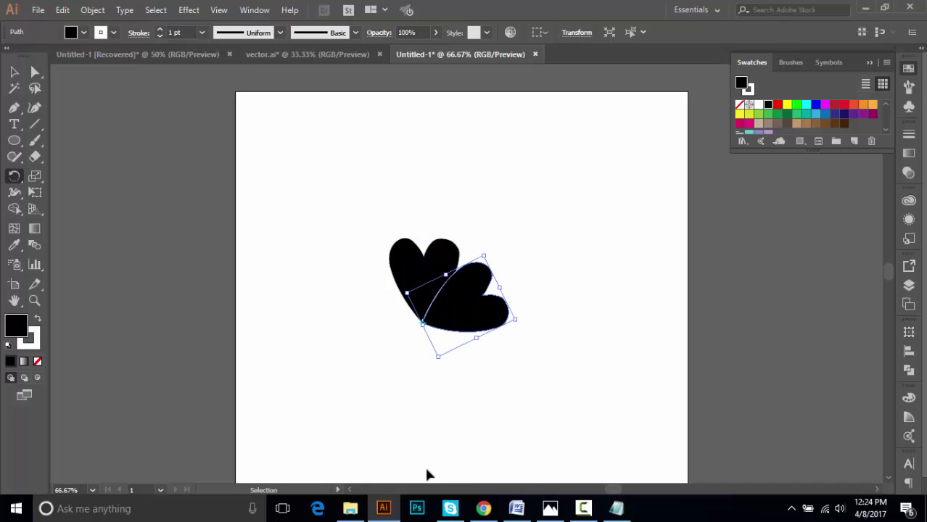
key(ctrl+d)
key(ctrl+d)
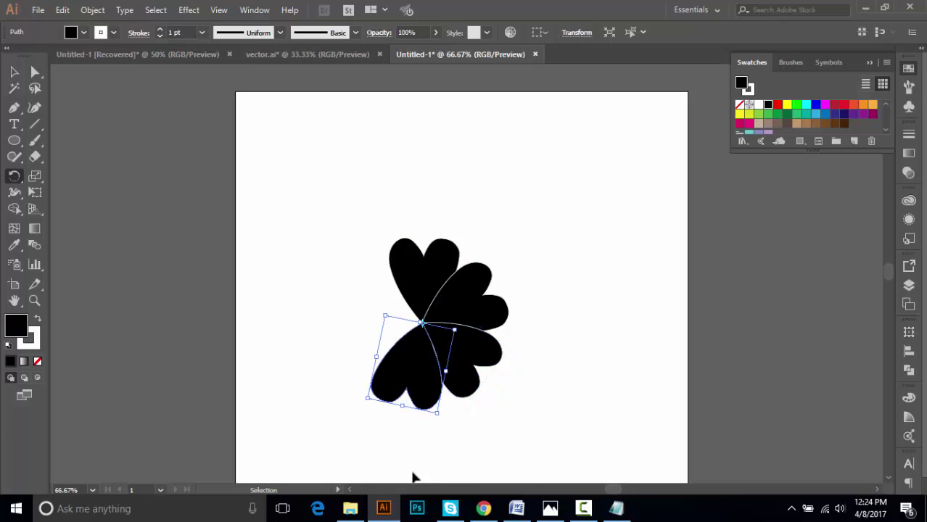
key(ctrl+d)
key(ctrl+d)
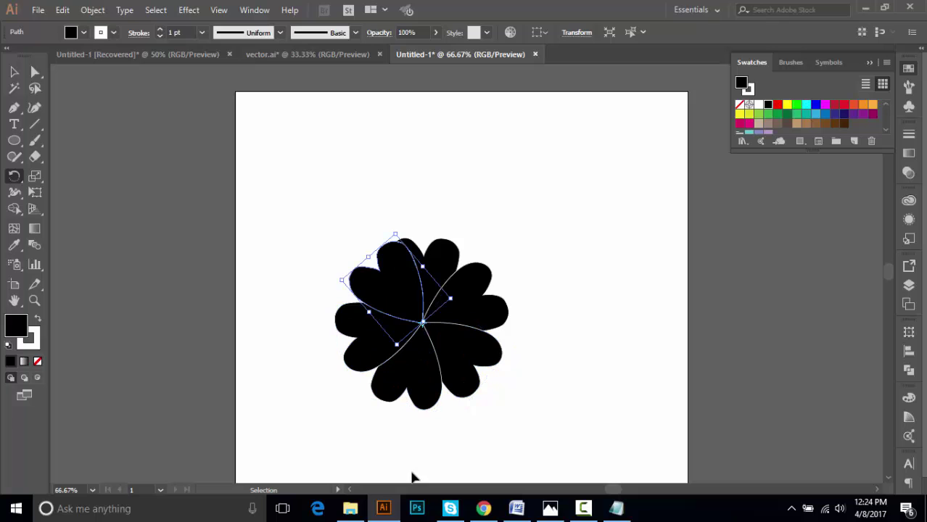
key(ctrl+a)
key(ctrl+s)
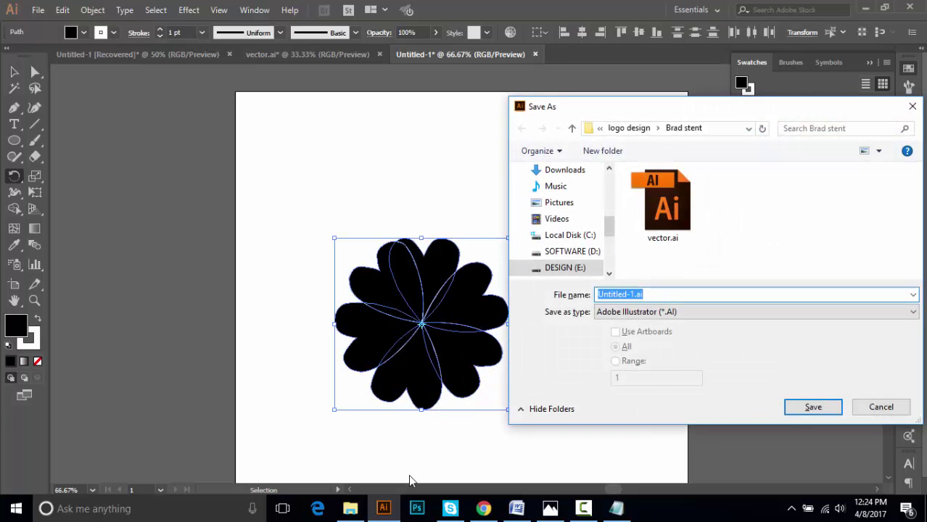
click(879, 408)
key(ctrl+z)
key(ctrl+z)
key(ctrl+z)
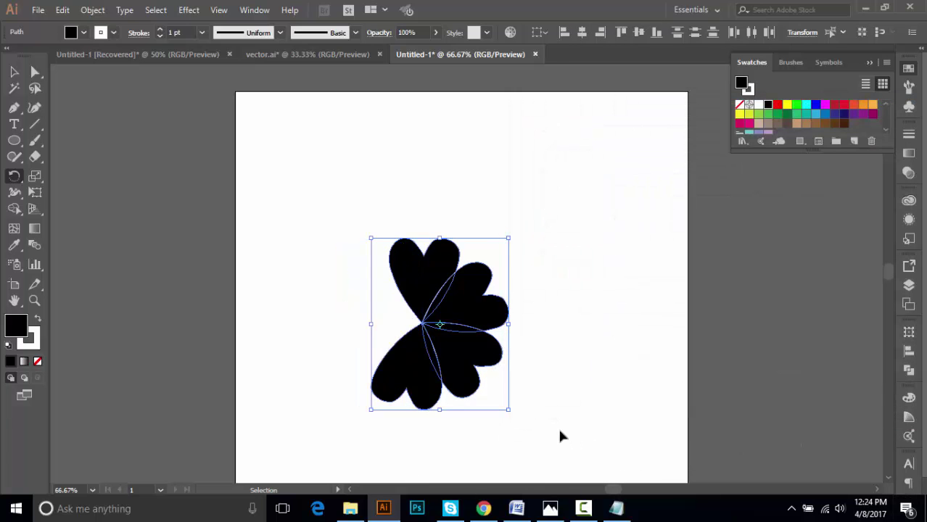
key(ctrl+z)
key(ctrl+z)
key(ctrl+z)
key(ctrl+z)
Retry a rotated heart copy about a bottom-tip pivot, then undo back to one heart
click(432, 279)
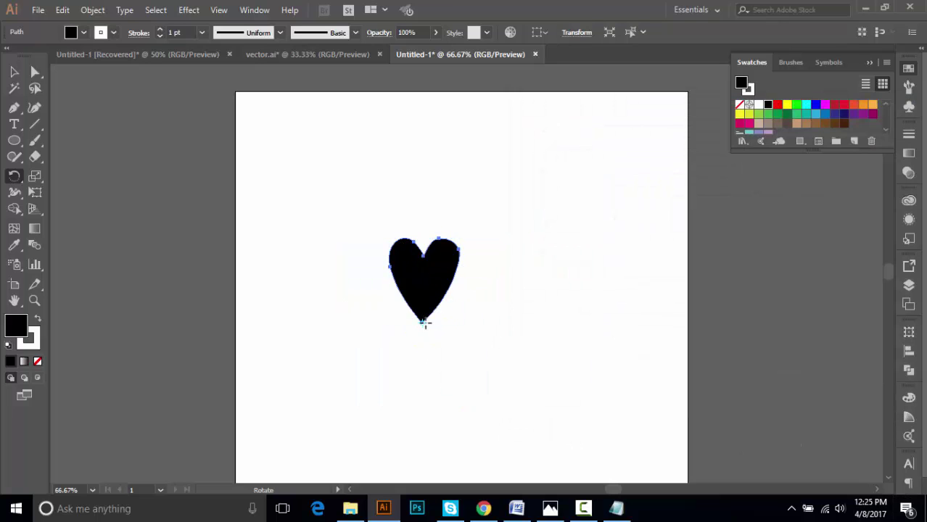
click(421, 324)
drag(435, 289, 464, 321)
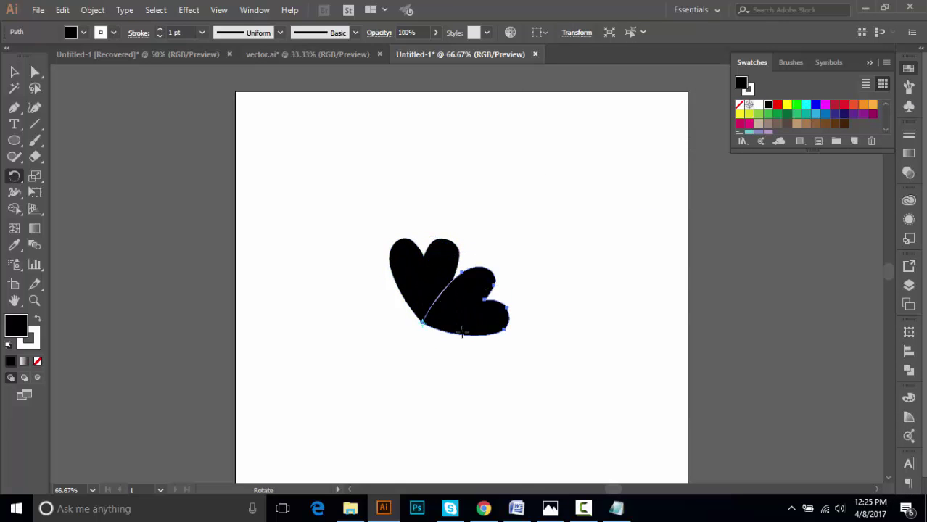
key(ctrl+d)
key(ctrl+d)
key(ctrl+d)
key(ctrl+d)
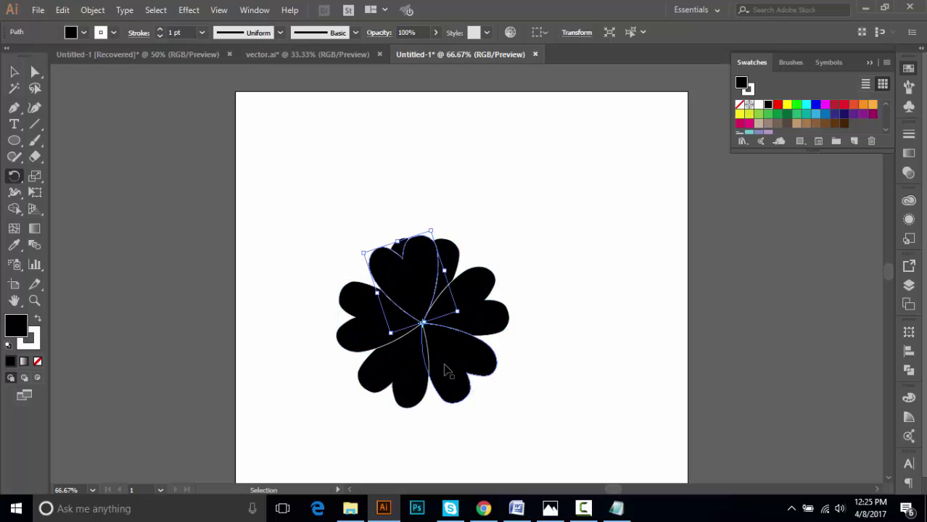
key(ctrl+z)
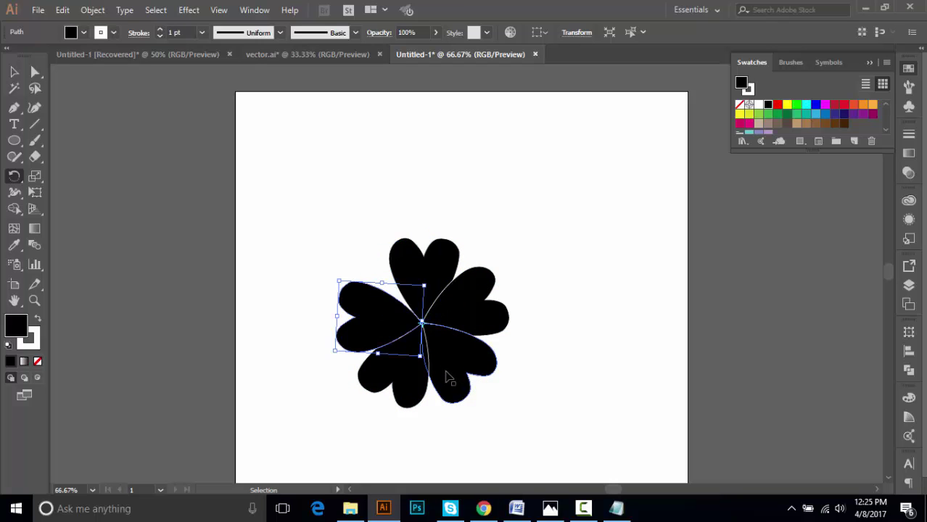
key(ctrl+z)
key(ctrl+z)
key(ctrl+z)
key(ctrl+z)
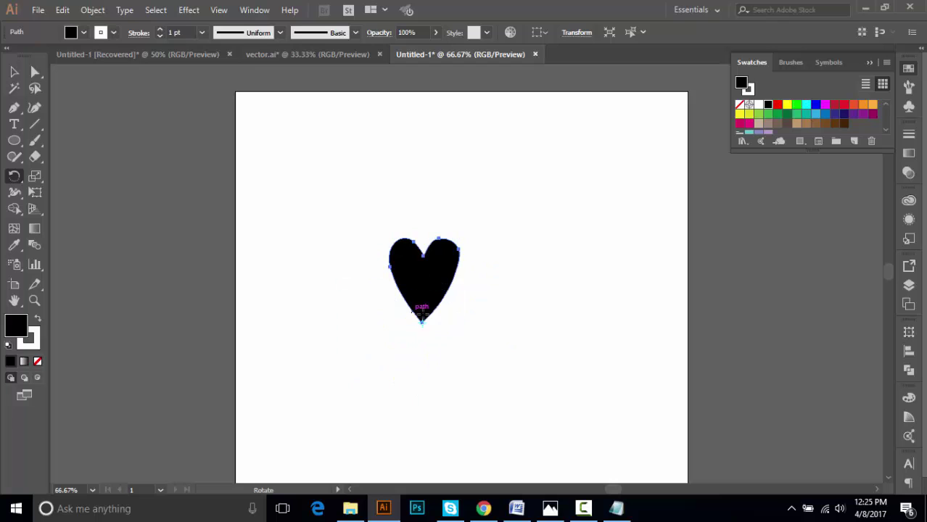
Rotate a heart copy about -83° around its tip, repeat twice, then undo to the original
alt+click(314, 261)
drag(437, 314, 455, 330)
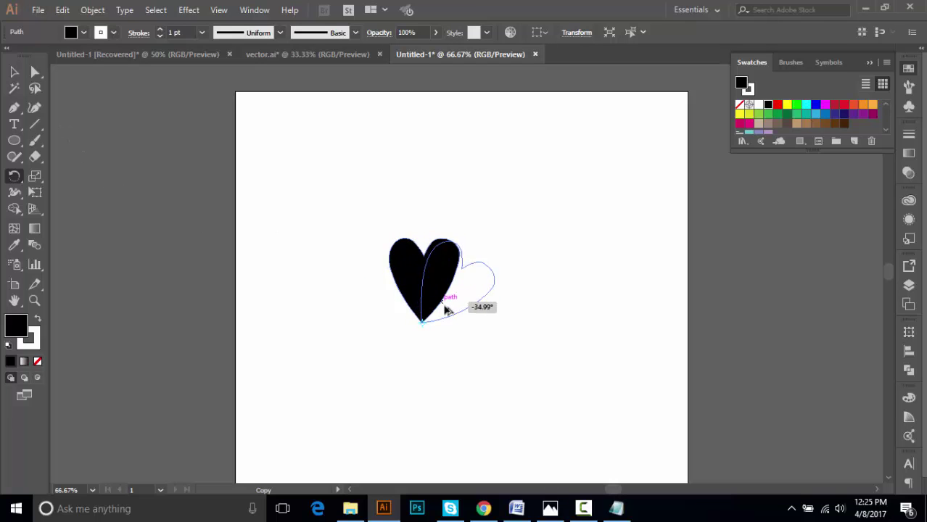
key(ctrl+d)
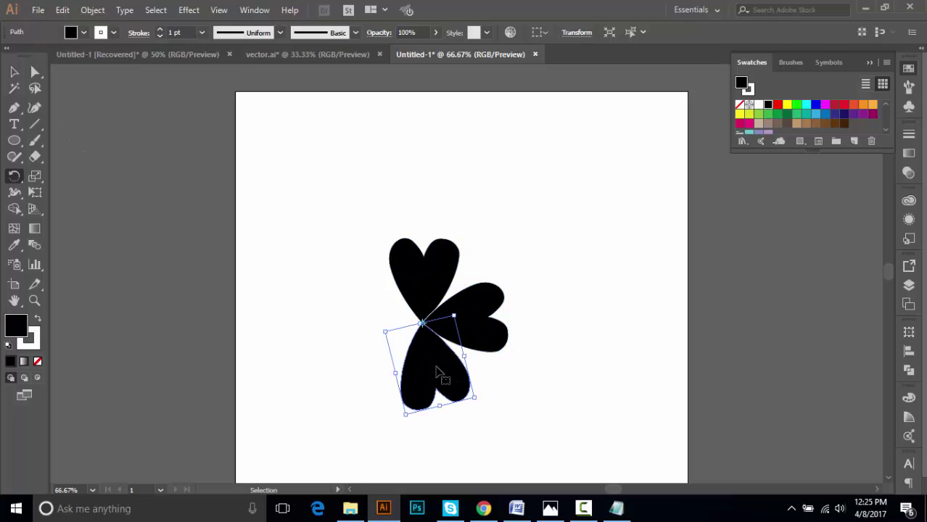
key(ctrl+d)
key(ctrl+a)
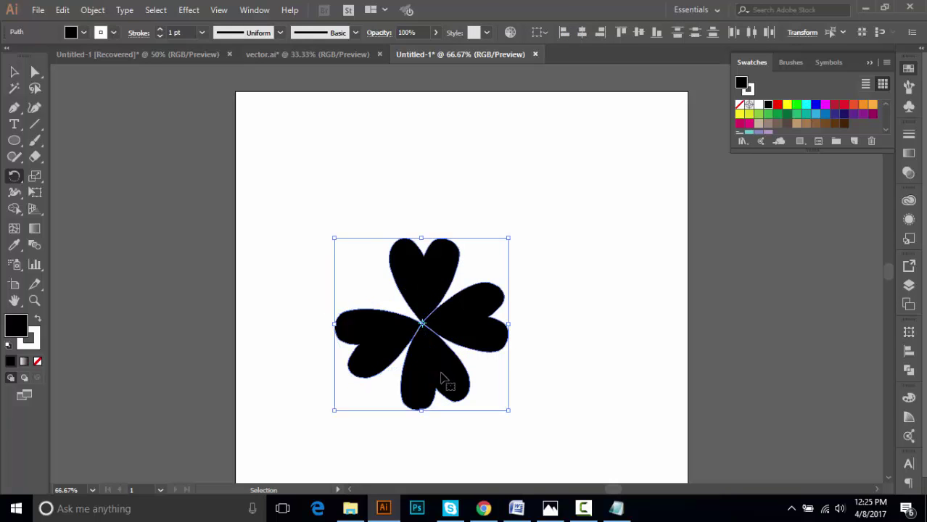
key(ctrl+z)
key(ctrl+z)
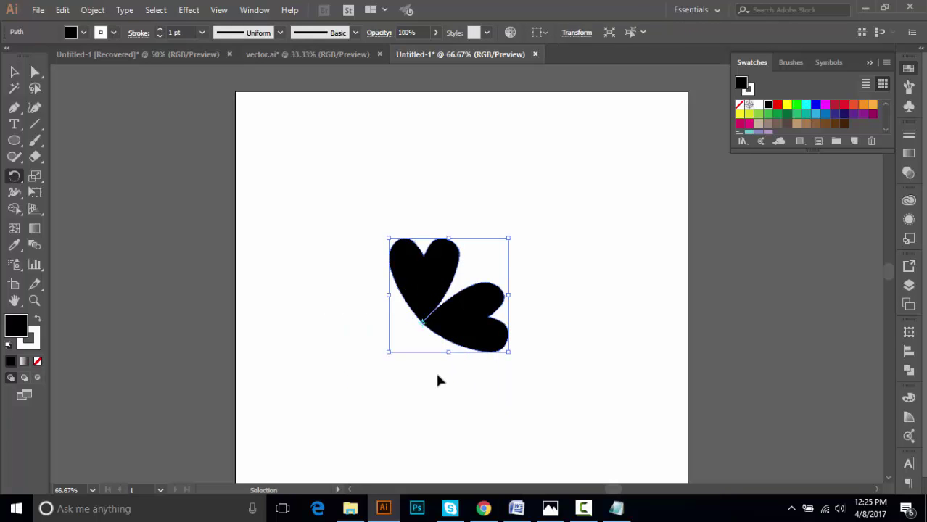
key(ctrl+z)
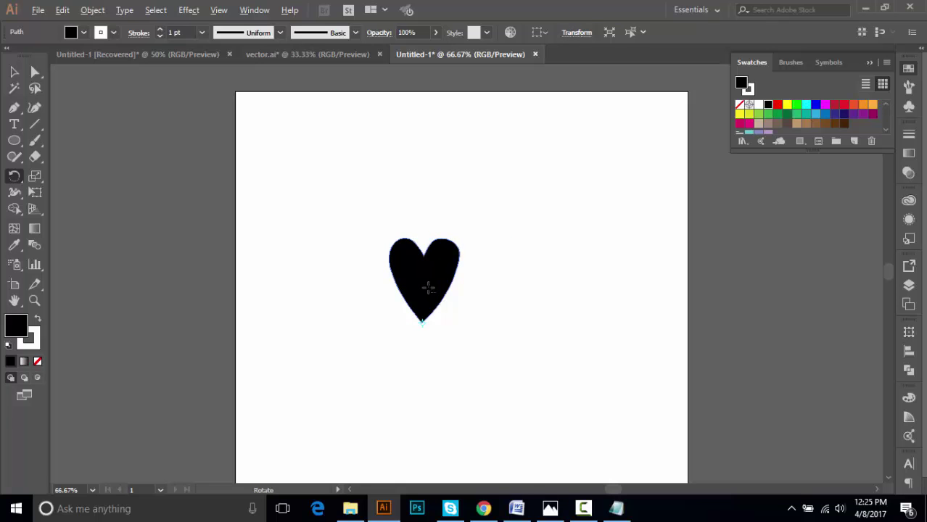
Pivot at the heart's bottom tip, rotate a copy and repeat it twice more
drag(432, 293, 458, 303)
key(ctrl+z)
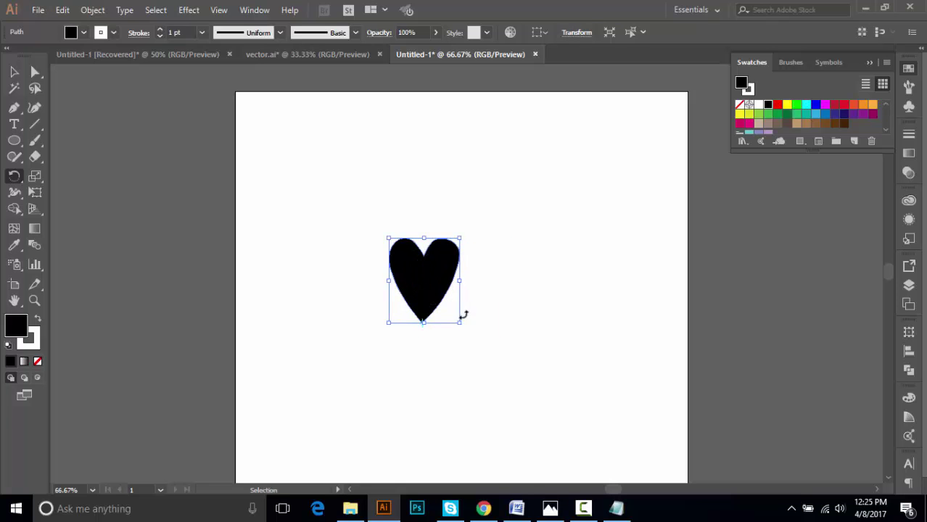
click(422, 322)
mouse_move(425, 324)
mouse_down()
mouse_move(444, 301)
mouse_move(454, 323)
mouse_up()
key(ctrl+d)
key(ctrl+d)
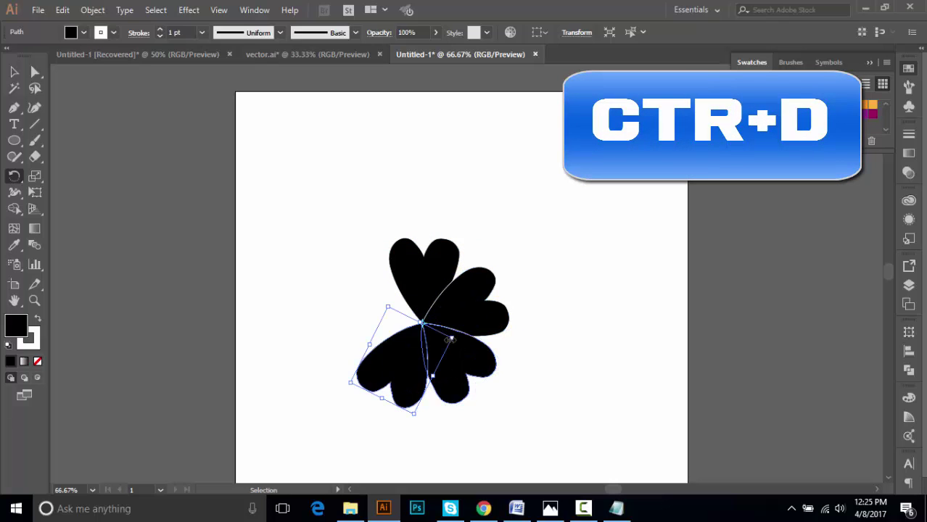
key(ctrl+d)
key(ctrl+d)
Nudge and rotate the left heart petal so it fits with the others
click(14, 71)
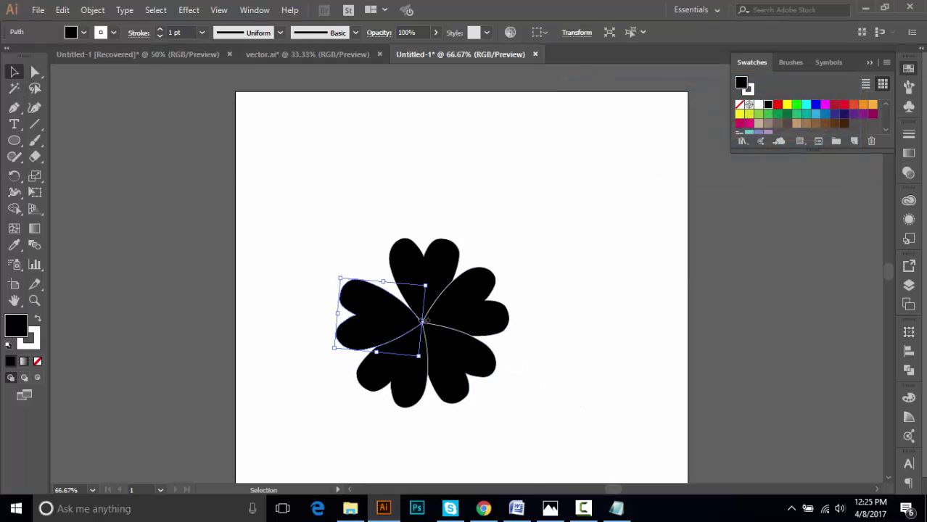
drag(430, 285, 432, 288)
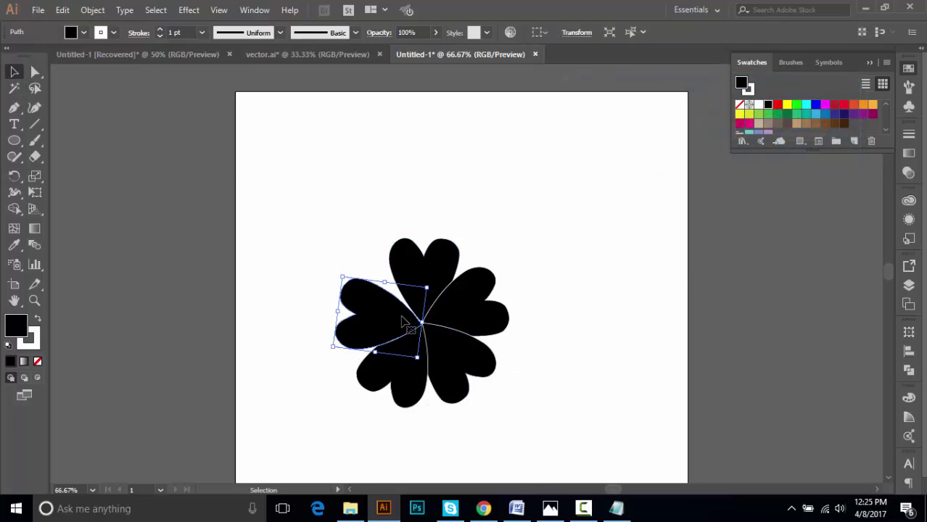
drag(406, 321, 406, 317)
click(564, 347)
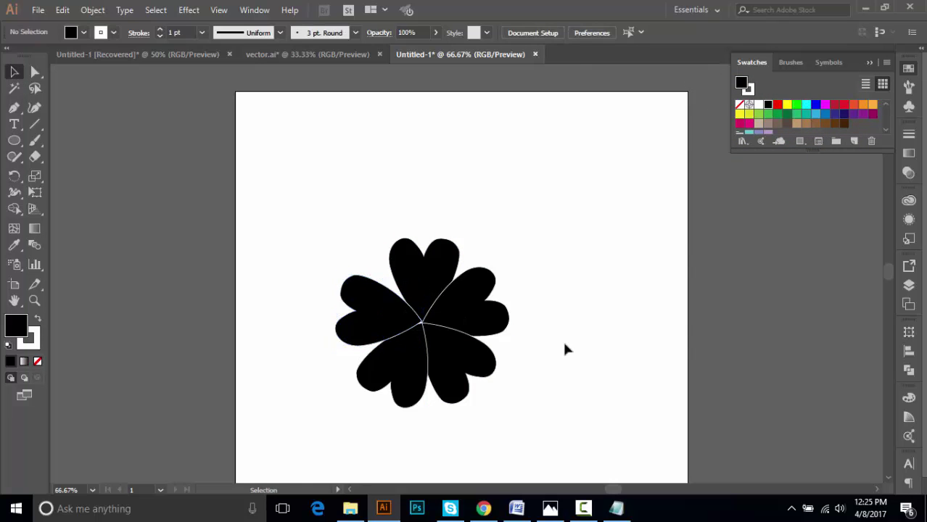
click(364, 317)
drag(433, 279, 437, 285)
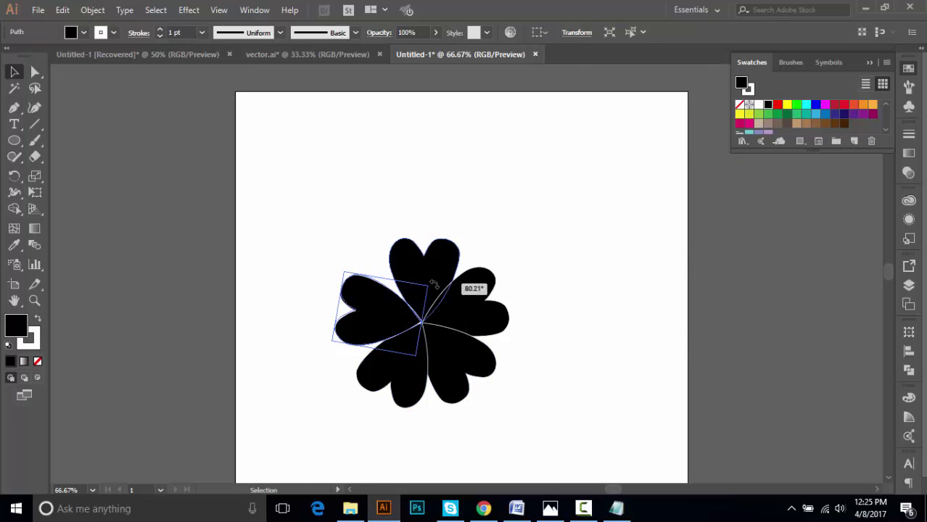
drag(391, 319, 390, 320)
click(538, 338)
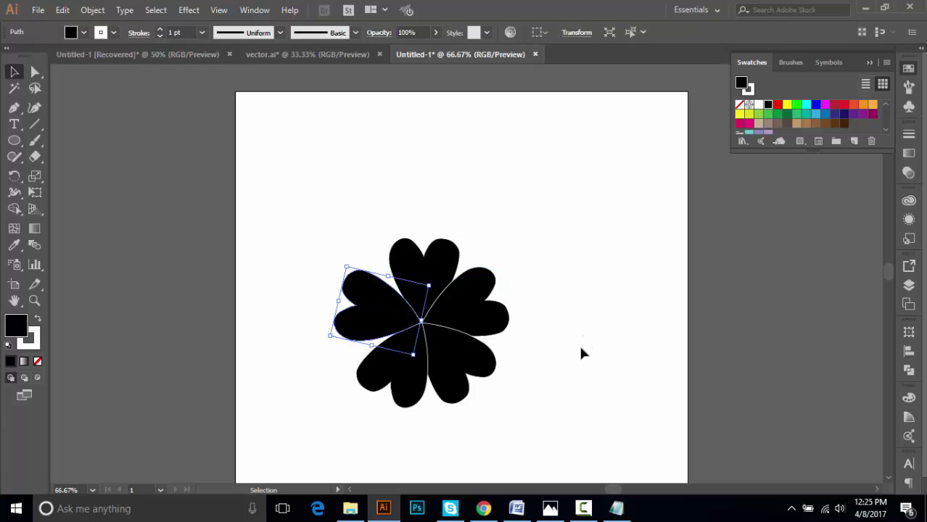
click(578, 343)
Rotate the bottom-left, bottom-right and upper-right heart petals slightly
click(400, 375)
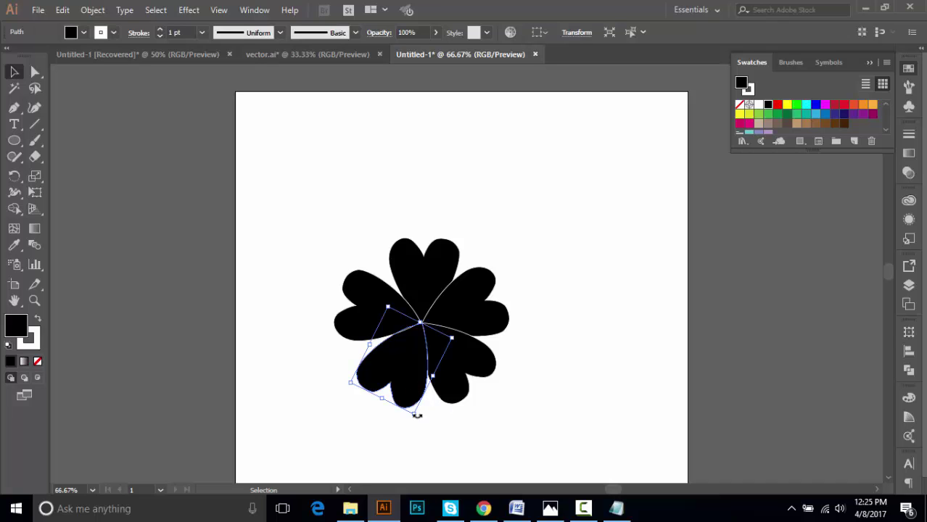
drag(417, 415, 426, 425)
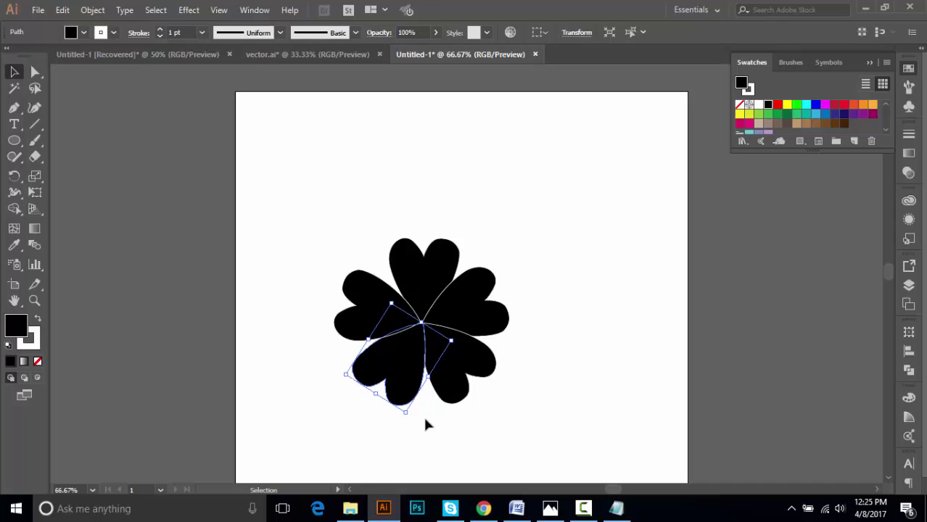
click(426, 417)
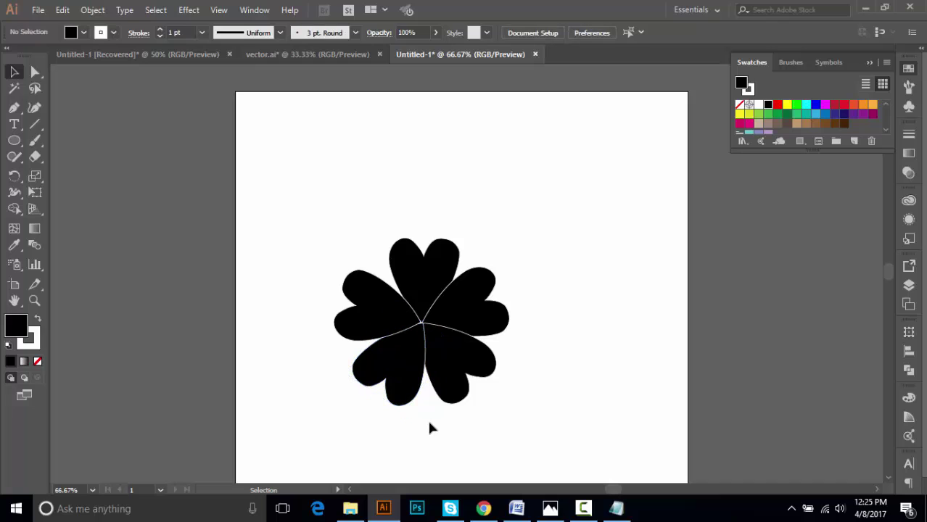
click(450, 378)
drag(512, 366, 515, 373)
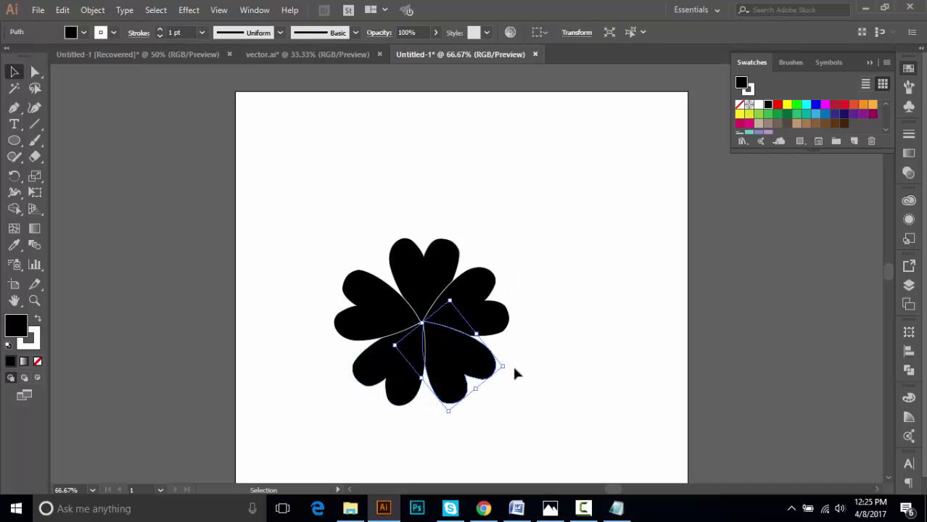
click(517, 372)
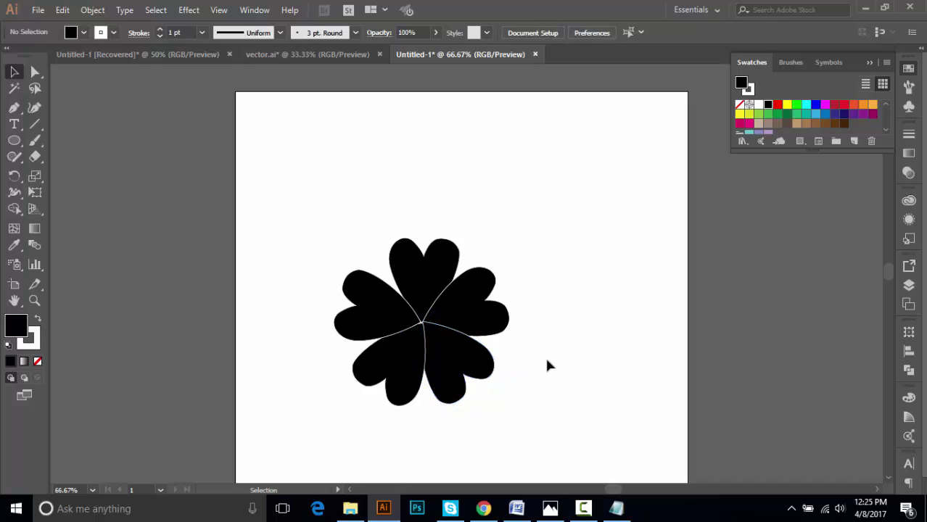
click(515, 314)
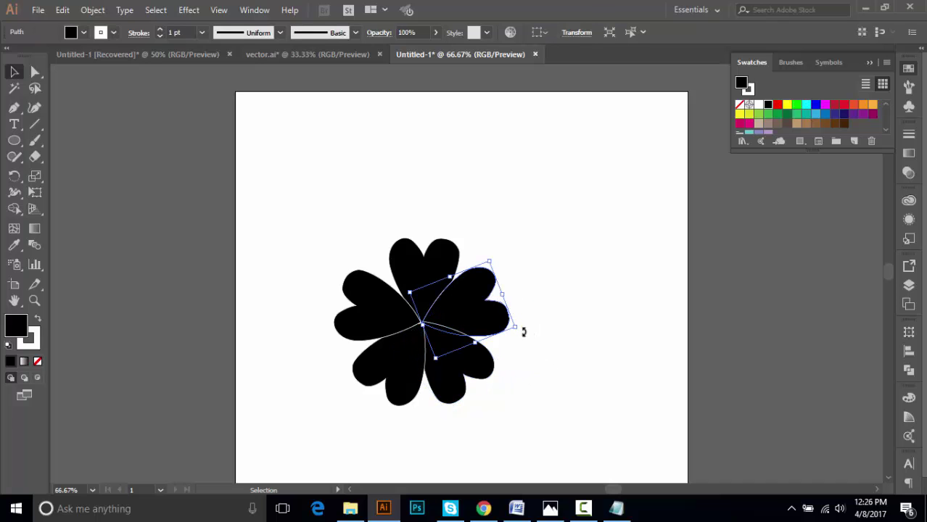
drag(522, 328, 528, 333)
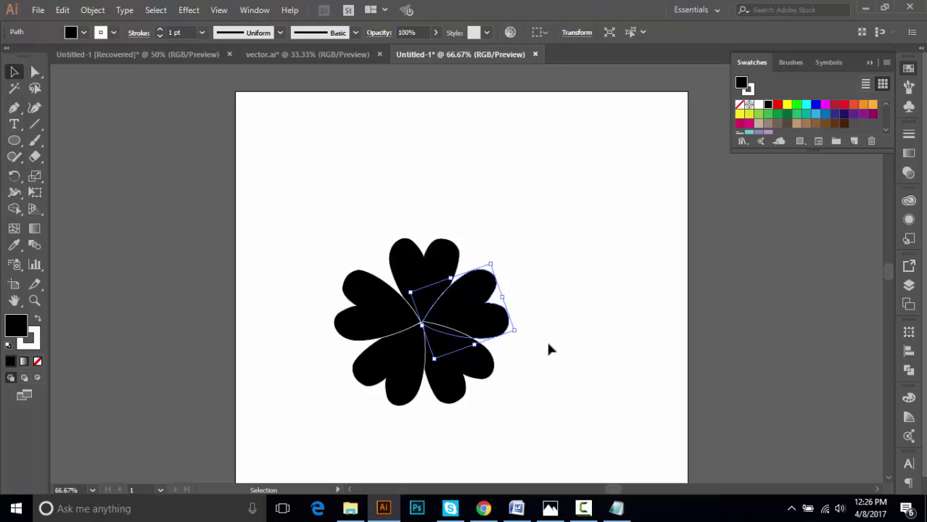
click(553, 383)
Check the flower's spacing and rotate the top heart petal slightly
drag(249, 249, 519, 461)
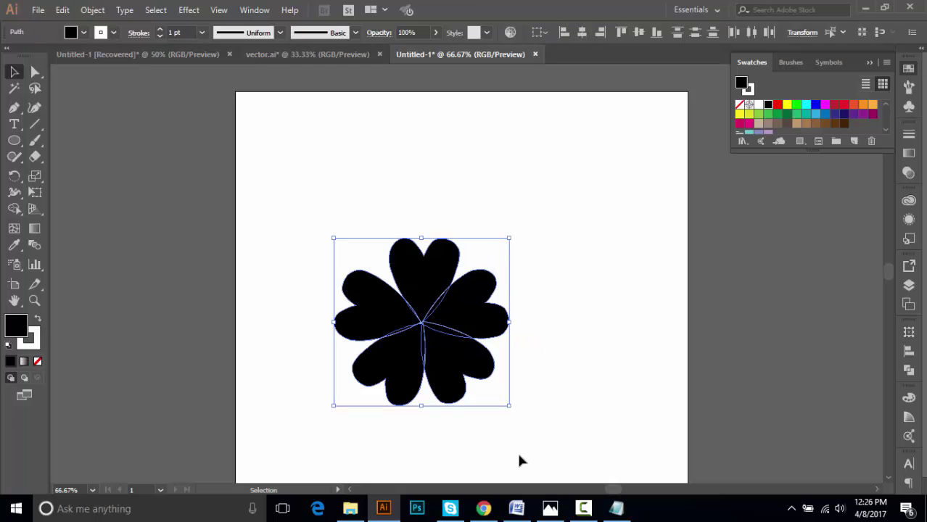
click(545, 395)
click(389, 317)
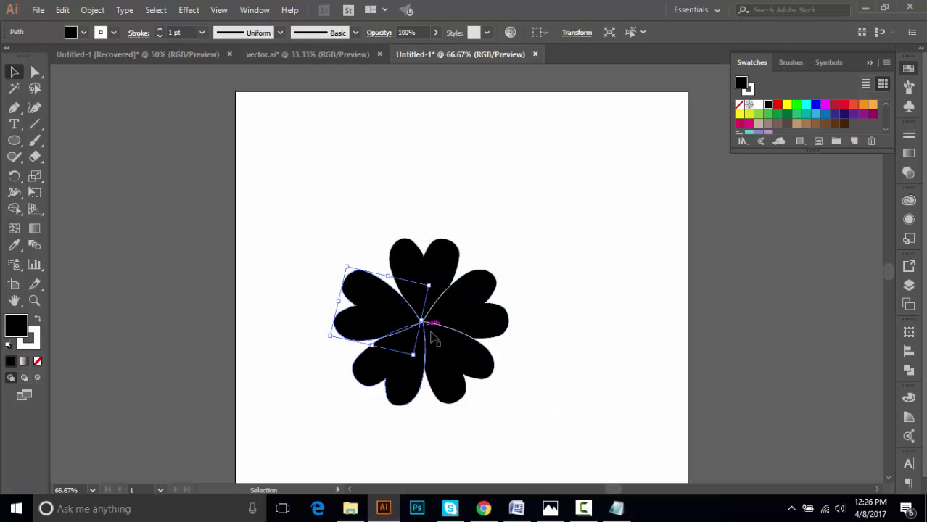
click(437, 274)
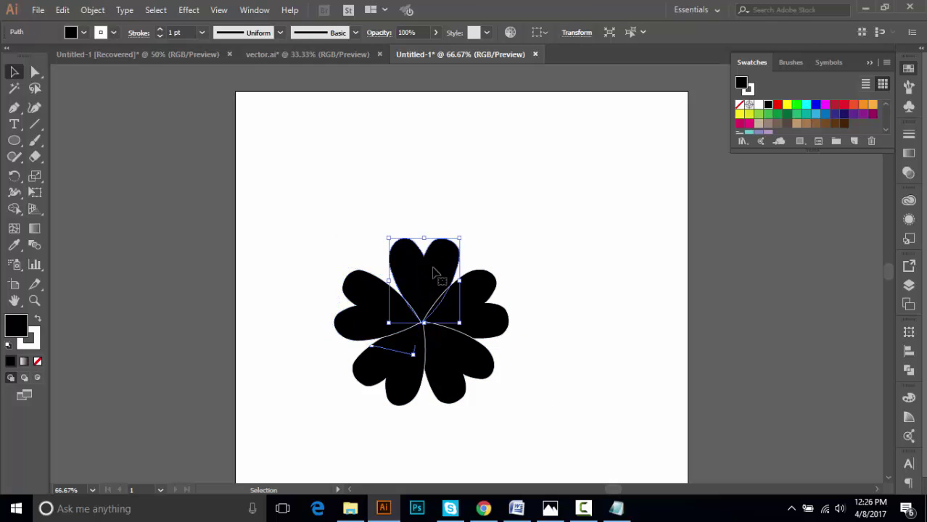
drag(467, 234, 465, 233)
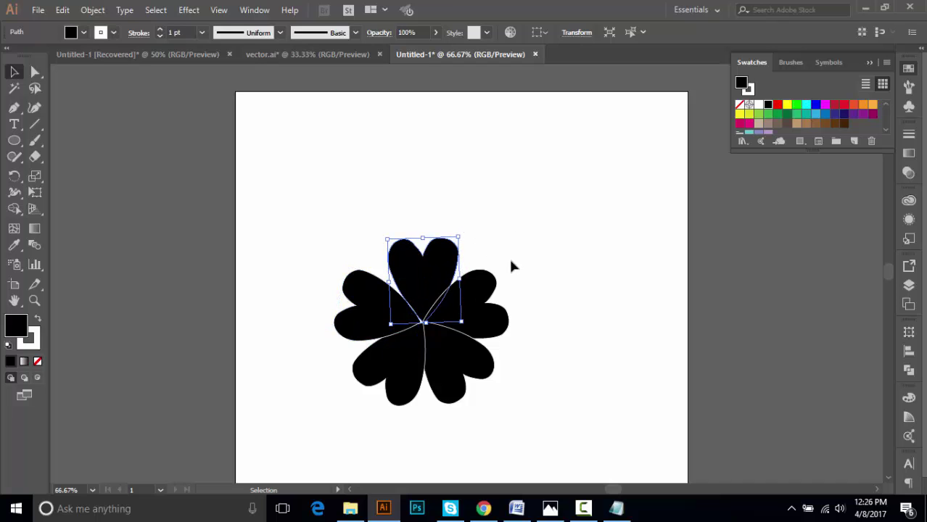
click(567, 273)
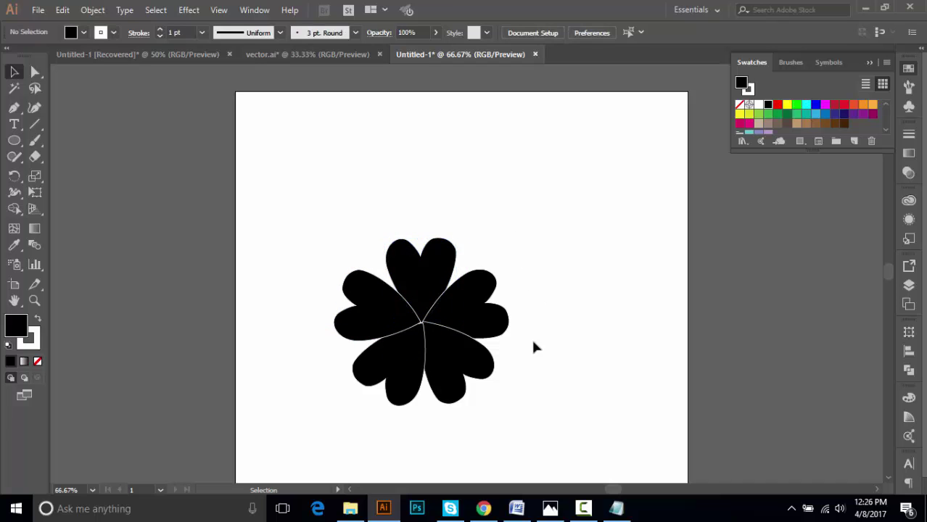
Select the whole flower and the lower petals repeatedly to check even spacing
drag(314, 234, 601, 485)
click(559, 369)
click(444, 377)
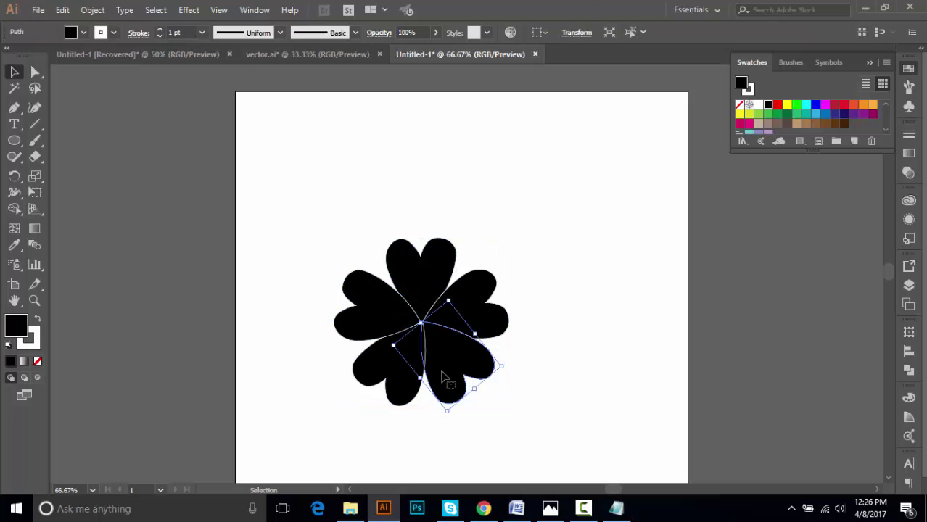
click(557, 368)
click(411, 379)
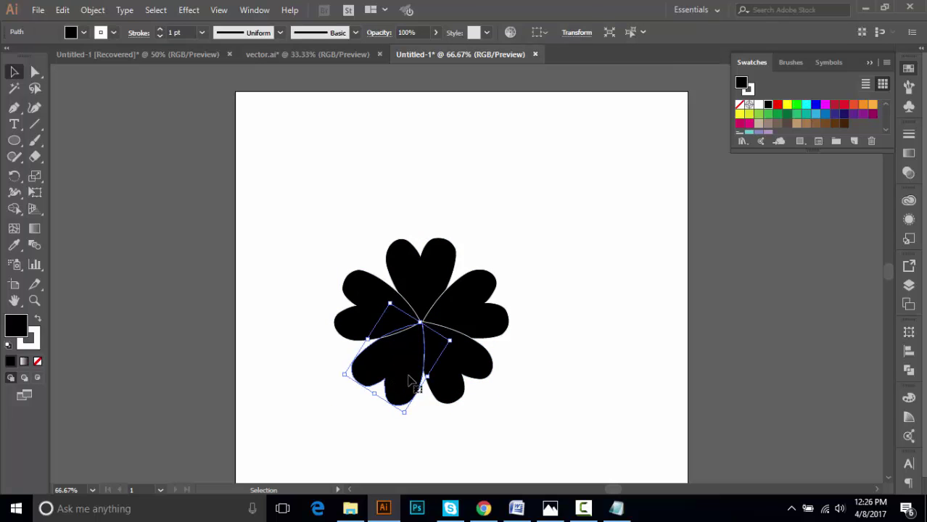
click(450, 437)
drag(355, 241, 587, 424)
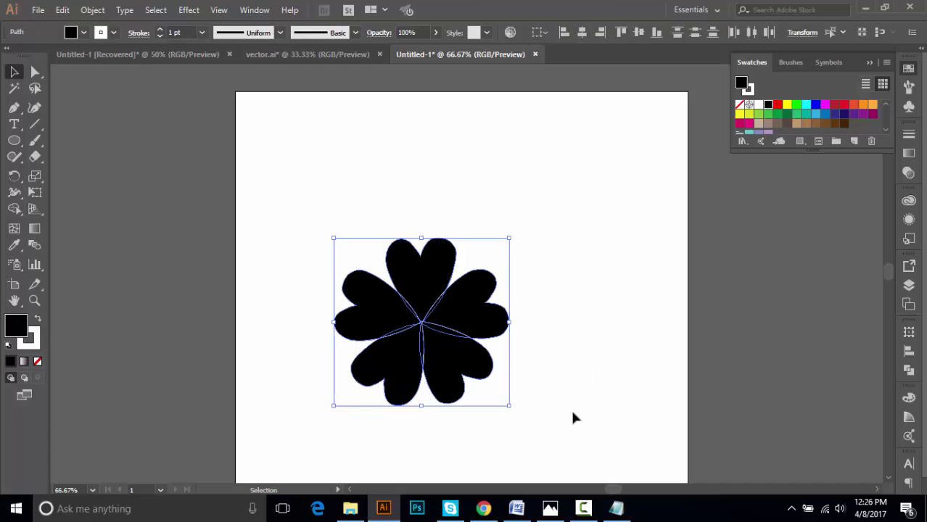
click(570, 407)
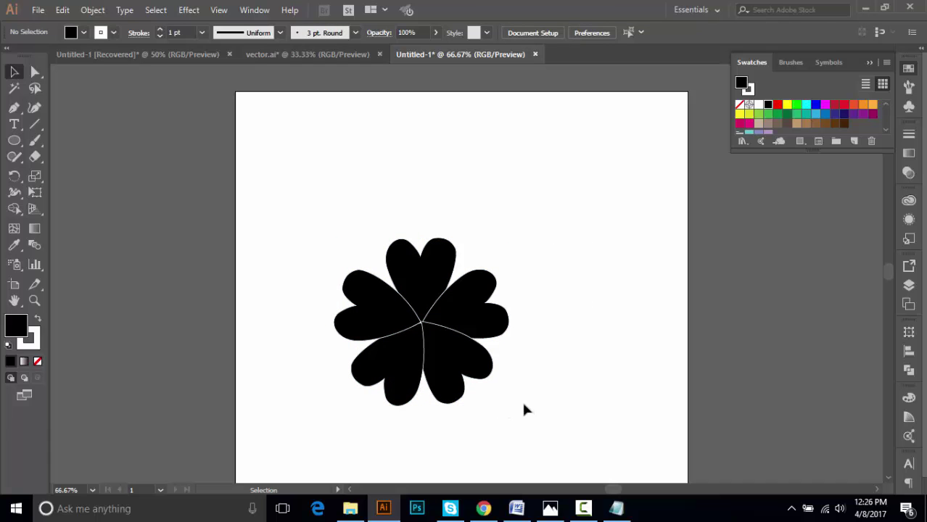
drag(327, 225, 551, 392)
click(567, 406)
drag(313, 255, 533, 399)
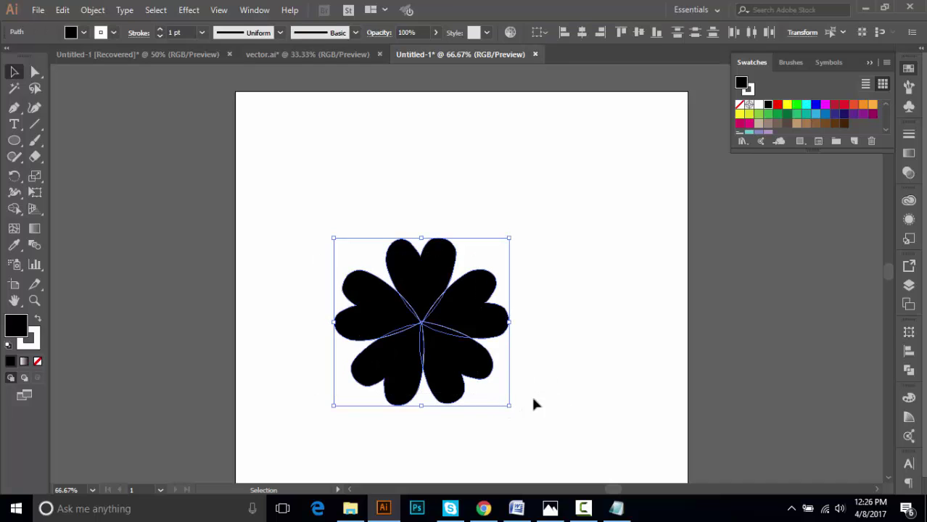
click(557, 384)
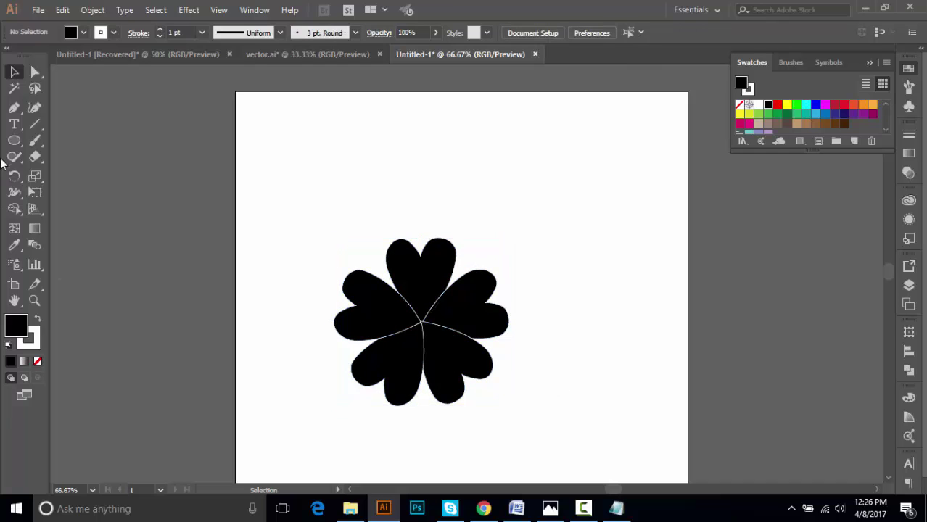
Draw a vertical 4 pt line and a small white-filled, no-stroke circle above it
click(39, 124)
mouse_move(88, 140)
mouse_down()
mouse_move(97, 235)
mouse_move(88, 247)
mouse_up()
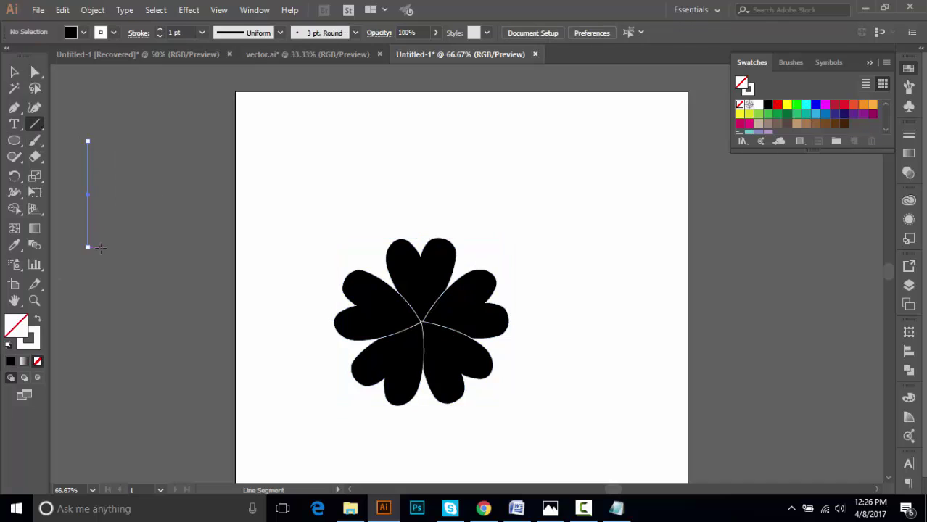
click(160, 29)
click(160, 29)
click(161, 30)
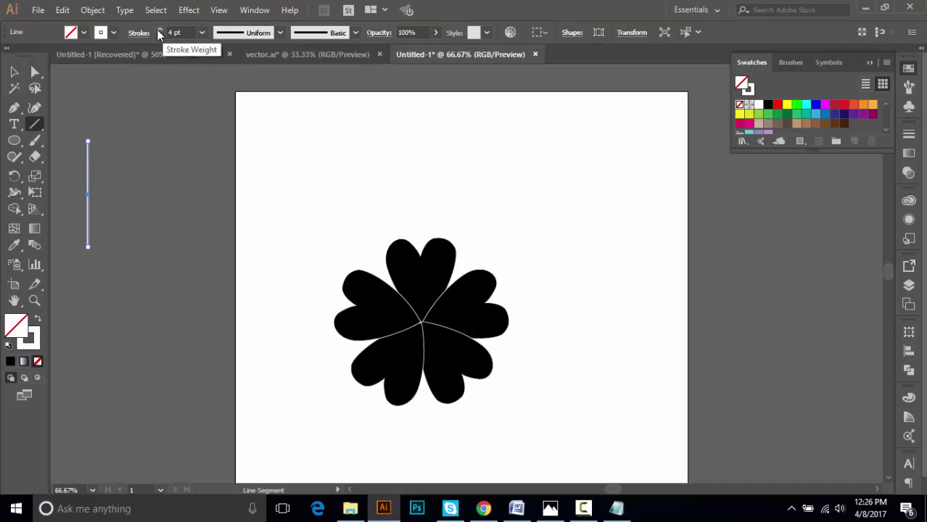
click(14, 141)
drag(113, 117, 117, 122)
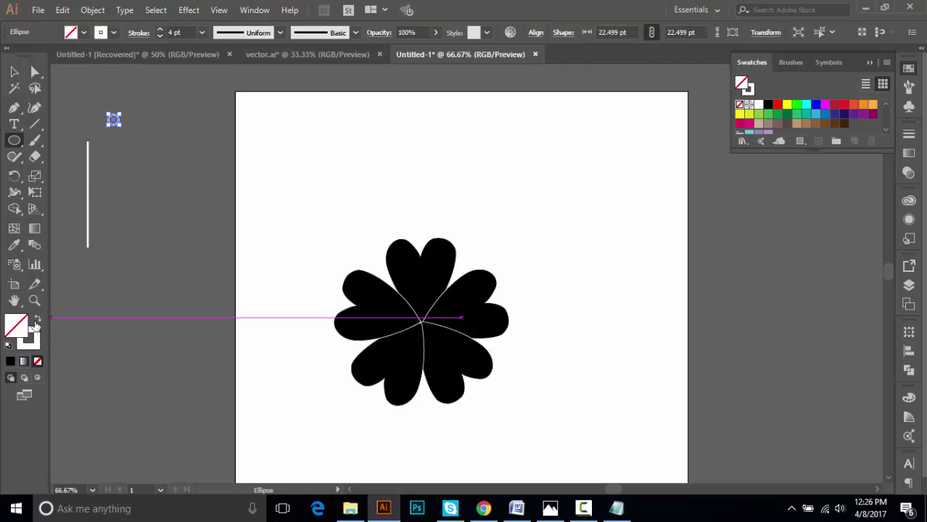
click(36, 321)
Cap both line ends with the circles and move the capped line right of the flower
click(15, 71)
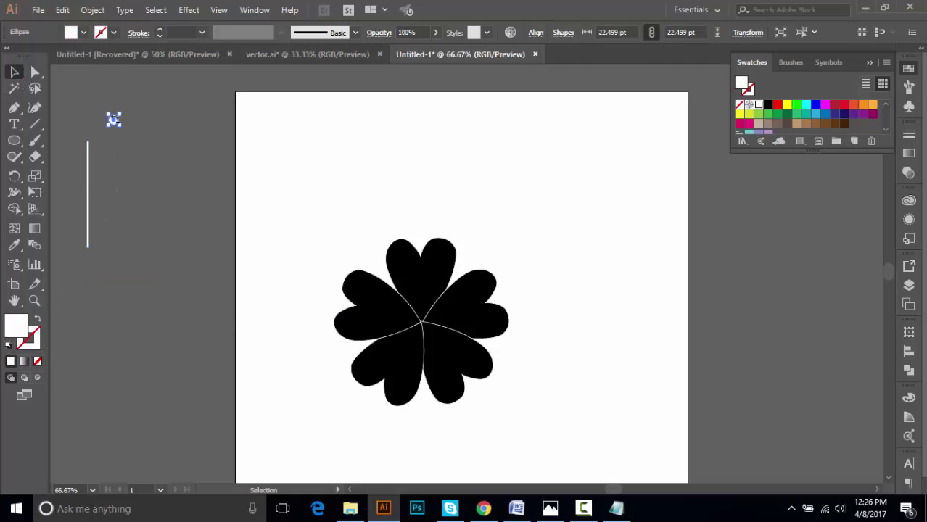
mouse_move(113, 119)
mouse_down()
mouse_move(88, 145)
mouse_move(87, 243)
mouse_up()
click(131, 246)
click(88, 243)
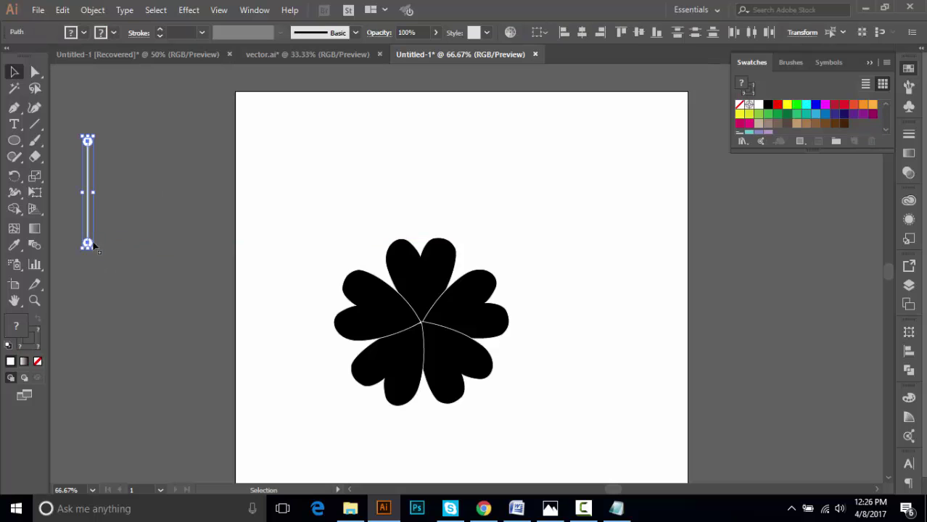
click(95, 247)
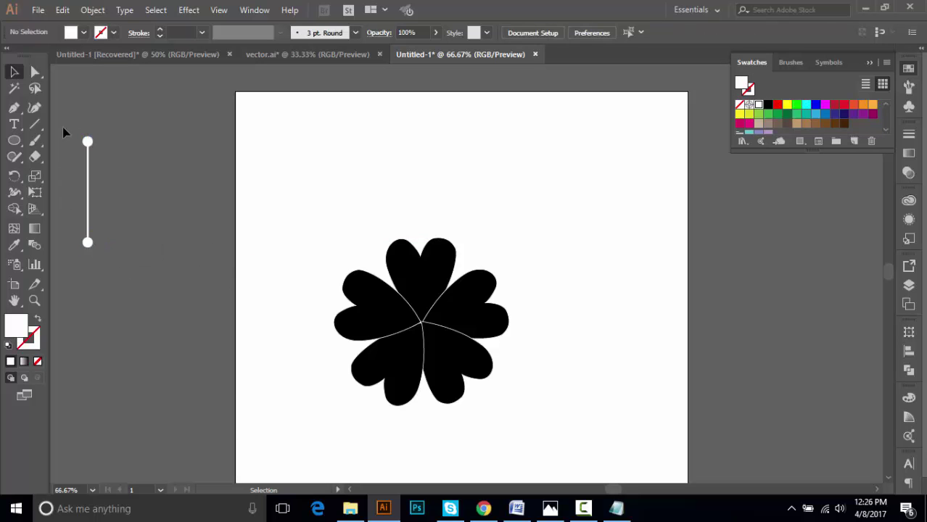
mouse_move(64, 132)
mouse_down()
mouse_move(97, 261)
mouse_move(183, 251)
mouse_move(702, 317)
mouse_up()
drag(648, 346, 479, 366)
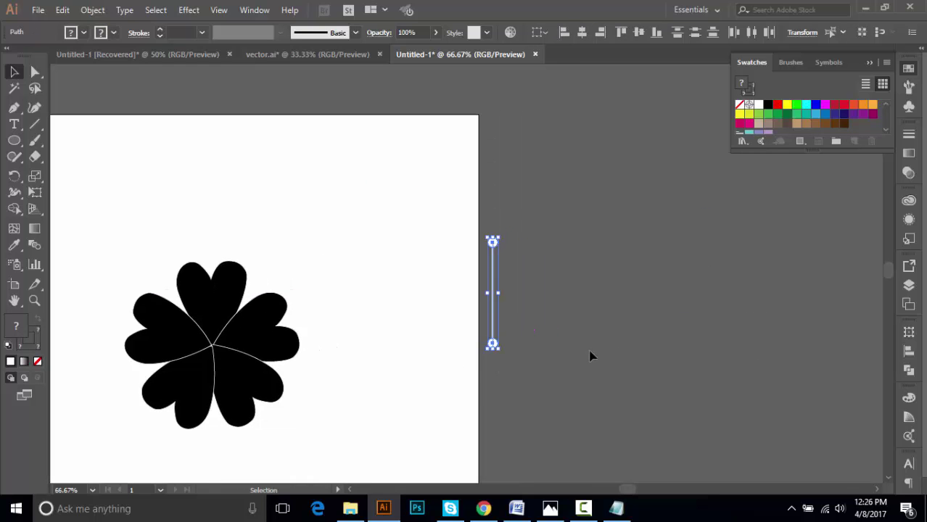
click(534, 358)
Adjust the line's length, undoing a taller stretch and shortening it from the bottom
click(492, 290)
click(92, 10)
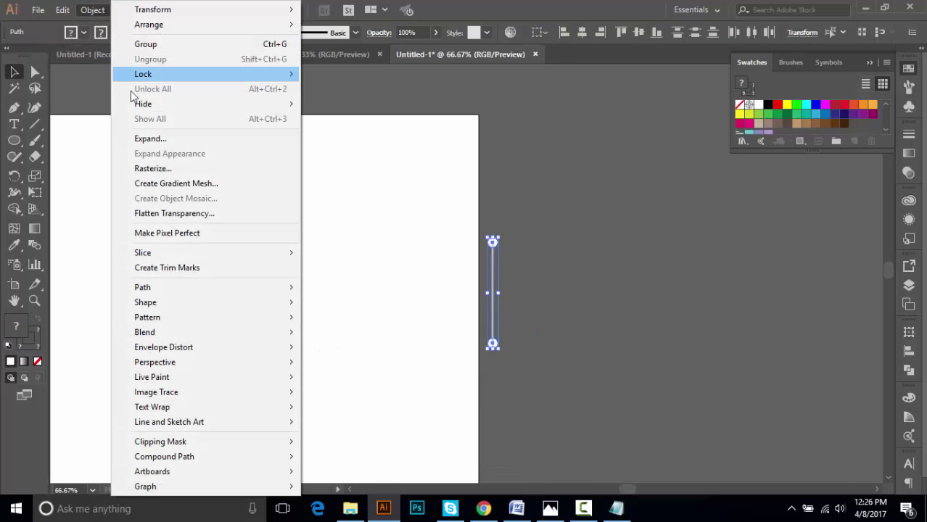
click(700, 251)
drag(492, 220, 531, 383)
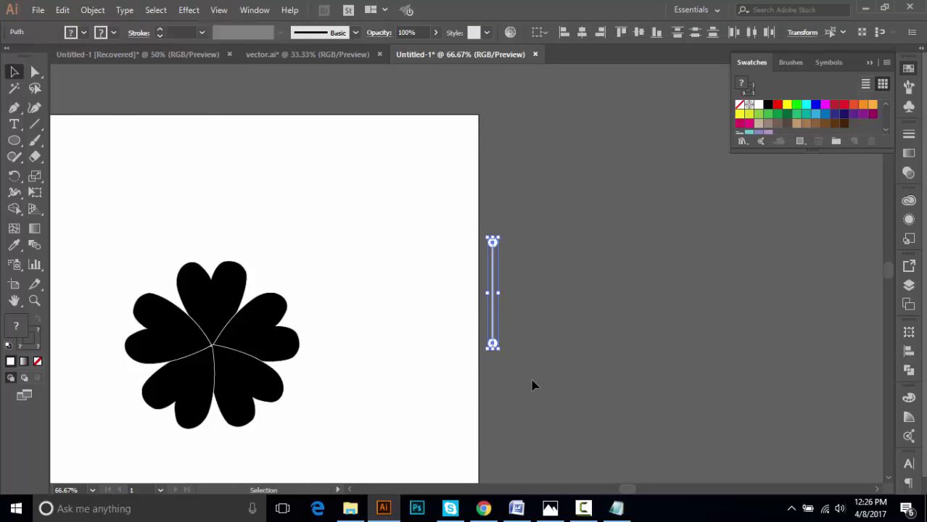
drag(503, 348, 529, 397)
click(569, 394)
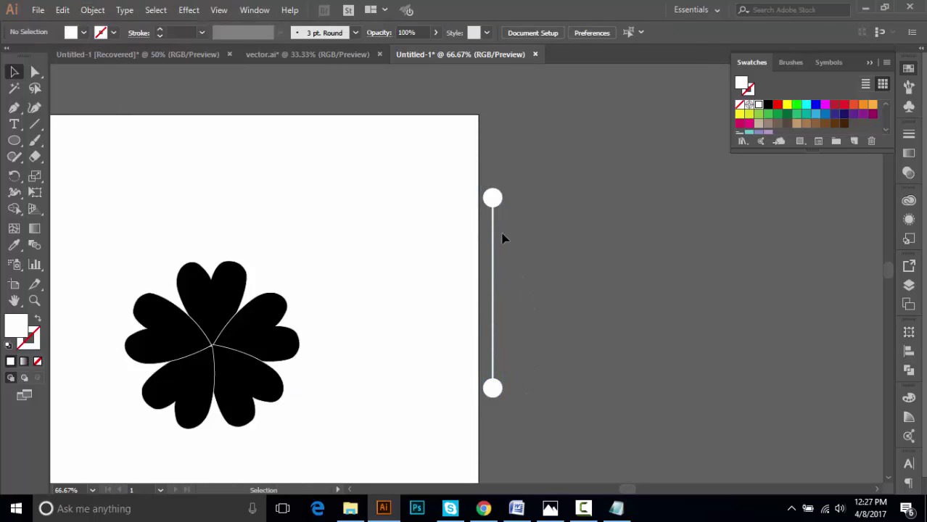
key(ctrl+z)
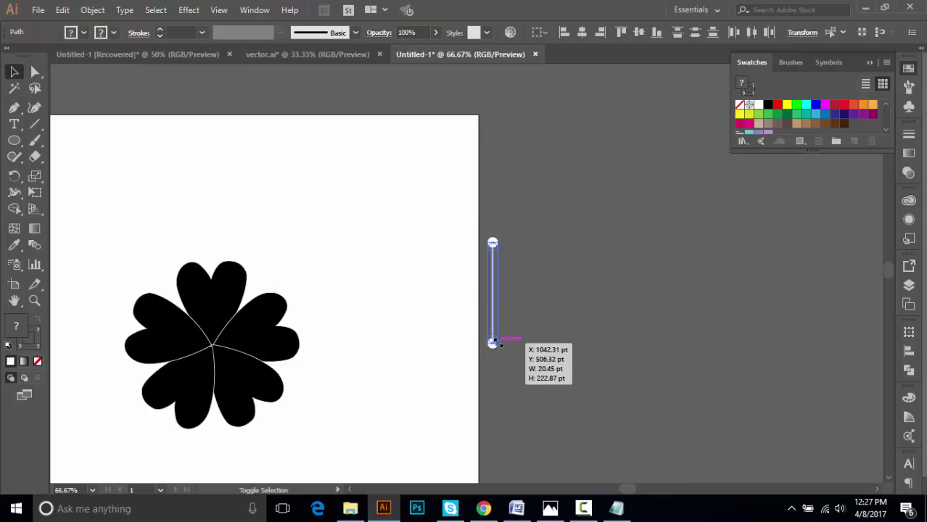
drag(495, 343, 495, 331)
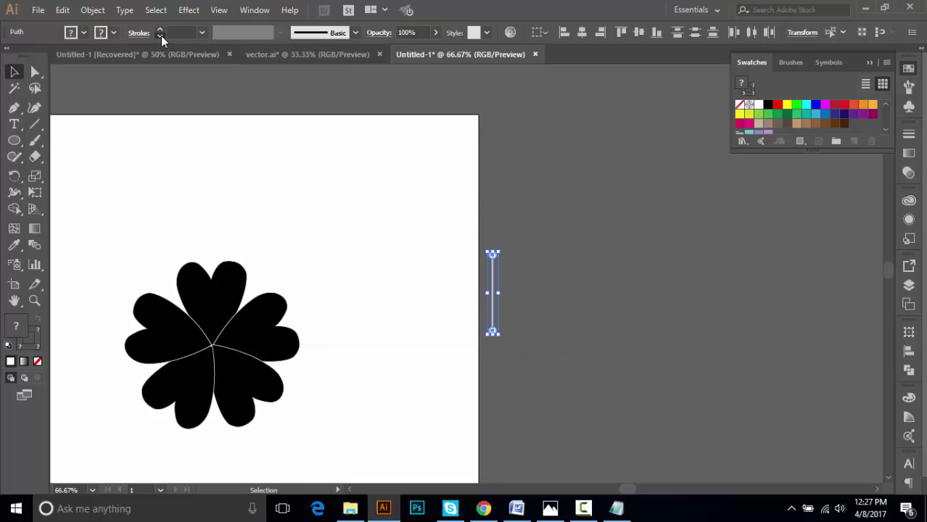
click(649, 359)
Reduce the line's stroke weight to 2 pt and select the capped line
click(482, 298)
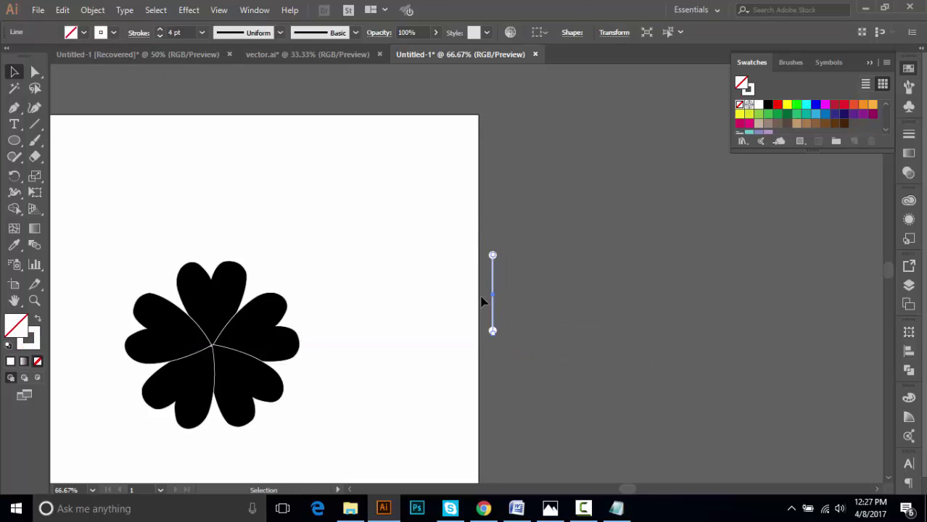
click(159, 36)
click(160, 36)
click(573, 299)
mouse_move(525, 377)
mouse_down()
mouse_move(512, 317)
mouse_move(502, 326)
mouse_up()
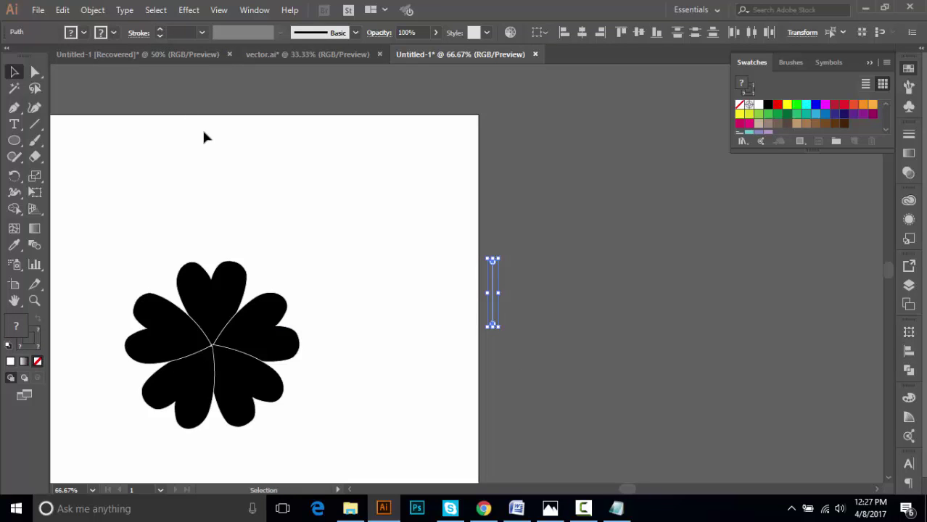
Expand the capped line's fill and stroke into shapes and group the pieces
click(94, 12)
click(134, 139)
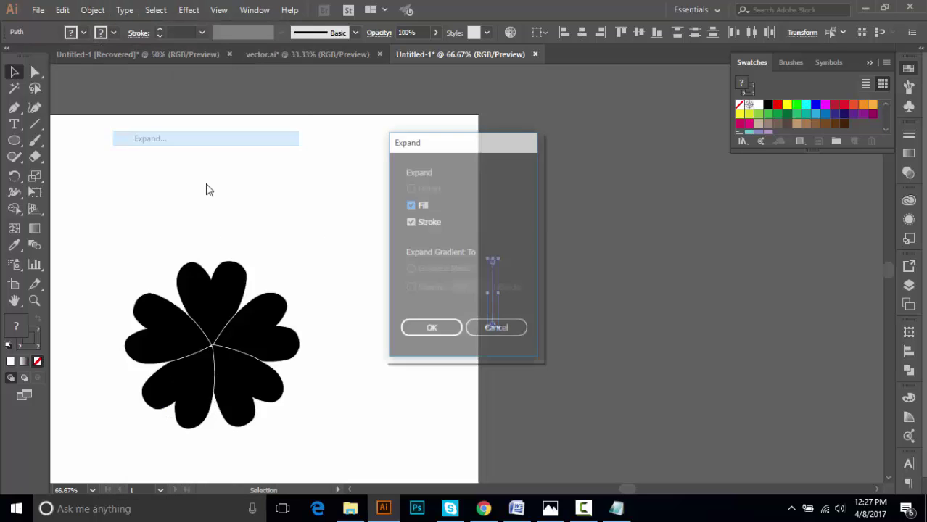
click(432, 329)
right_click(494, 302)
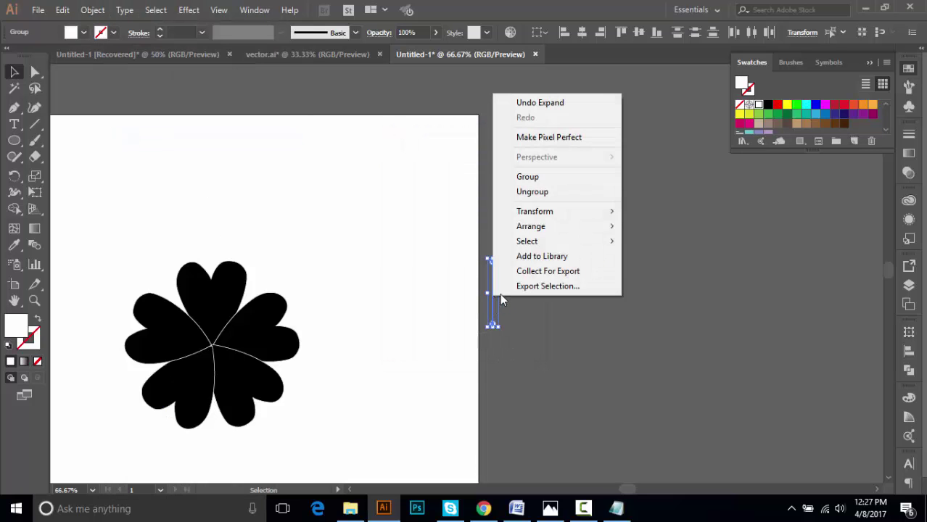
click(537, 177)
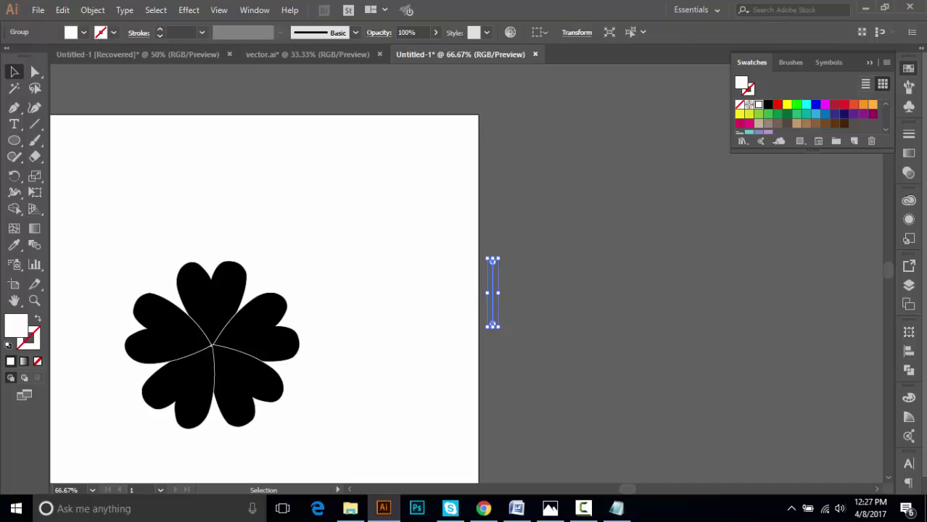
Show the Pathfinder options and shift the grouped line slightly to the right
click(907, 290)
click(909, 371)
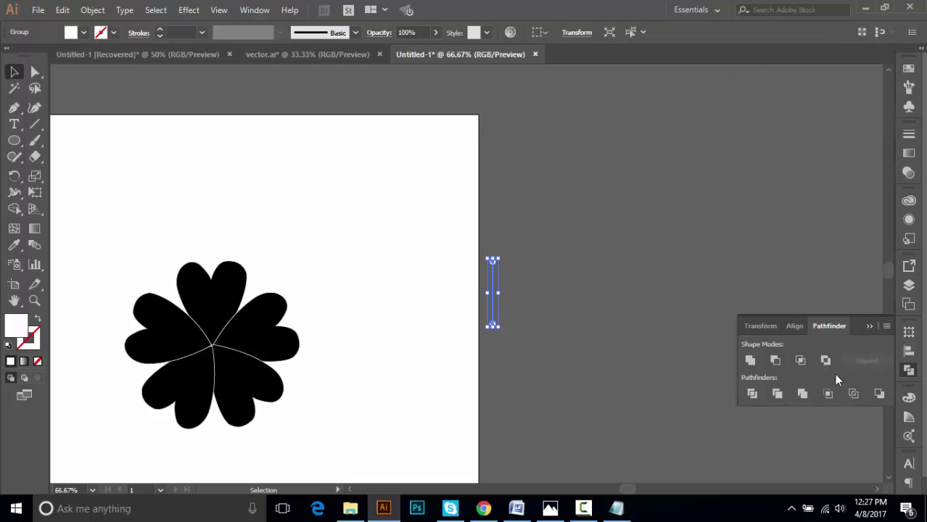
click(580, 355)
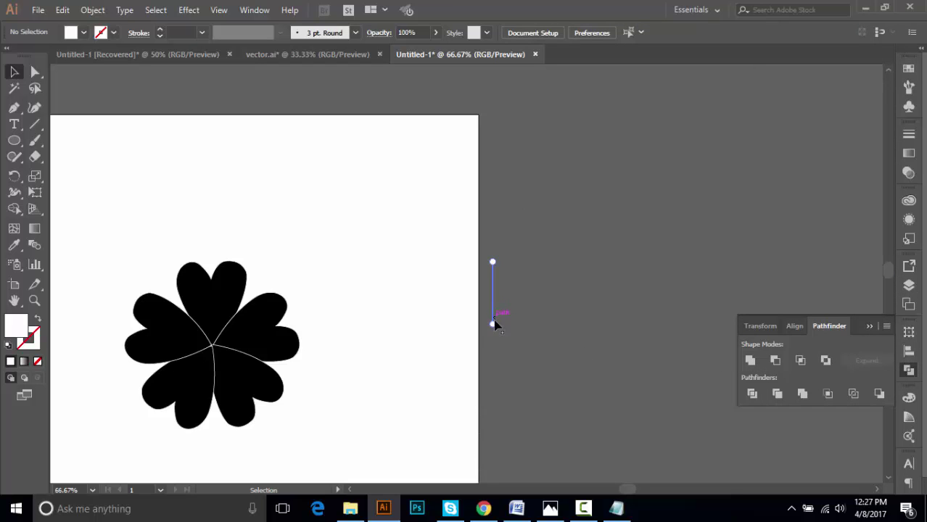
drag(492, 322, 536, 326)
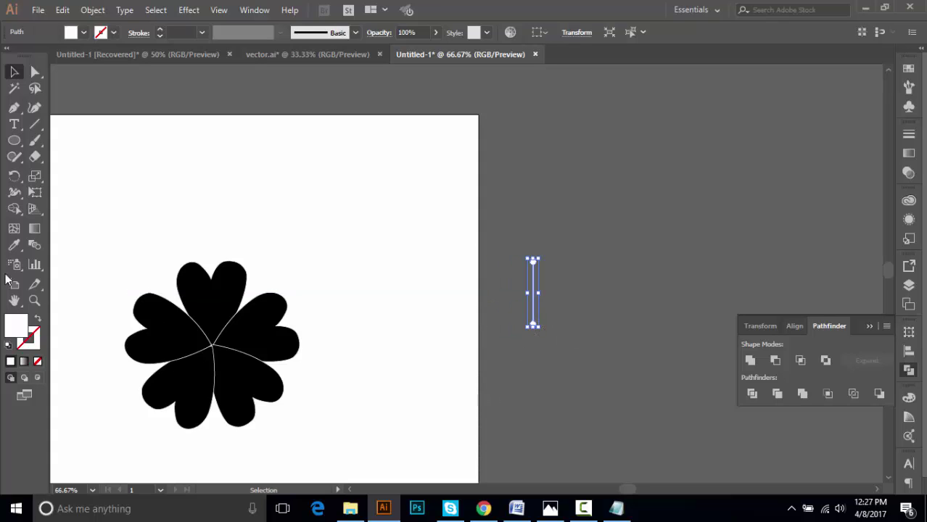
click(14, 175)
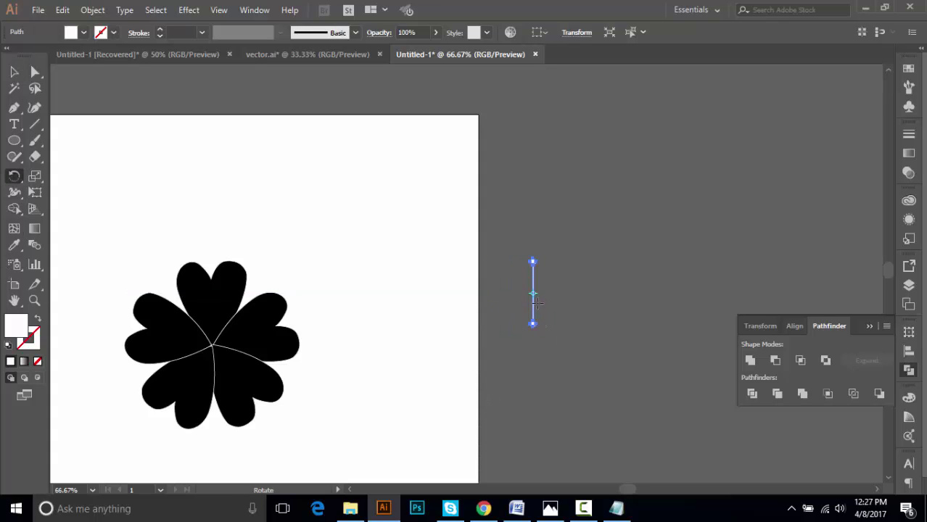
Rotate a copy of the capped line around its centre, then repeat it with Ctrl+D to fill the circle
drag(533, 324, 527, 328)
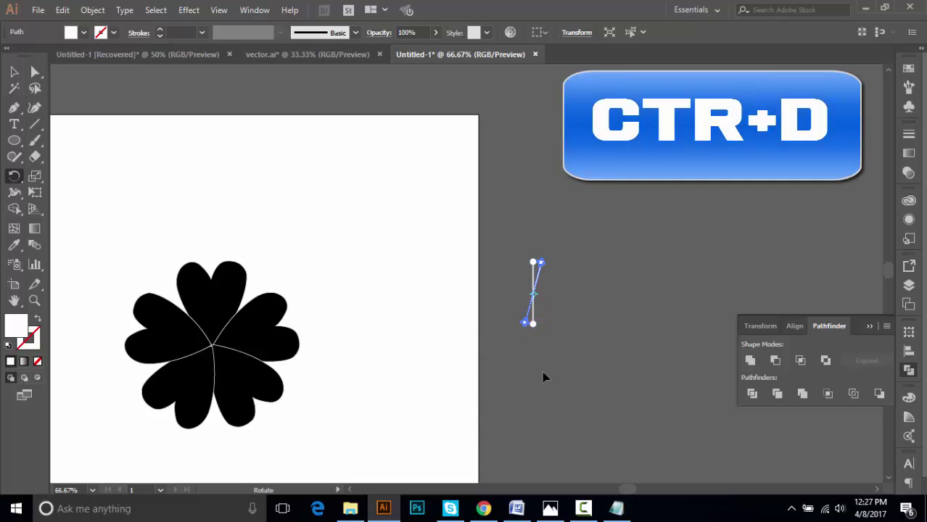
key(ctrl+d)
key(ctrl+d)
key(ctrl+d)
key(ctrl+d)
key(ctrl+d)
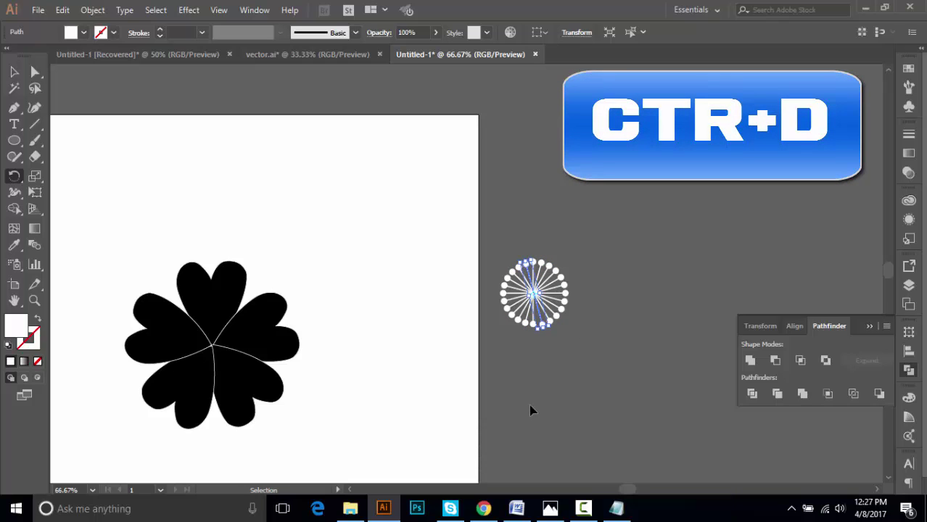
key(ctrl+d)
key(ctrl+d)
key(ctrl+d)
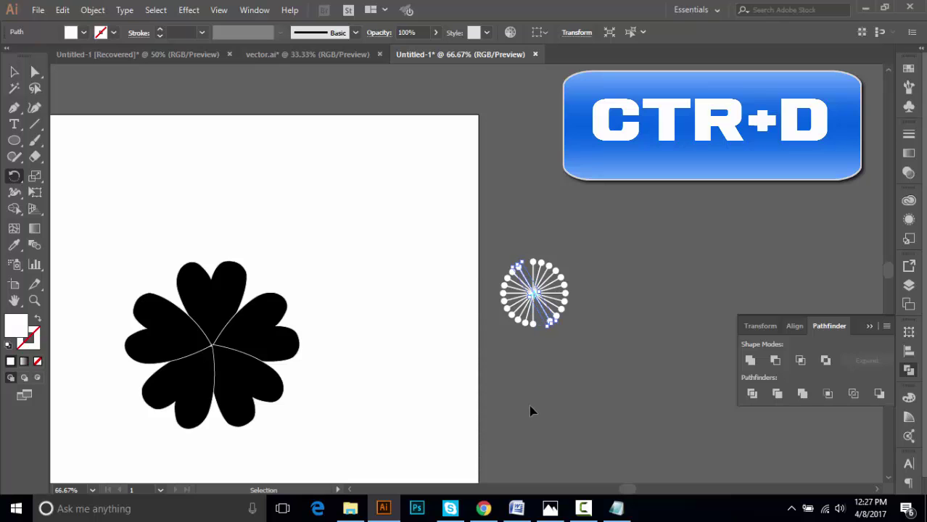
key(ctrl+d)
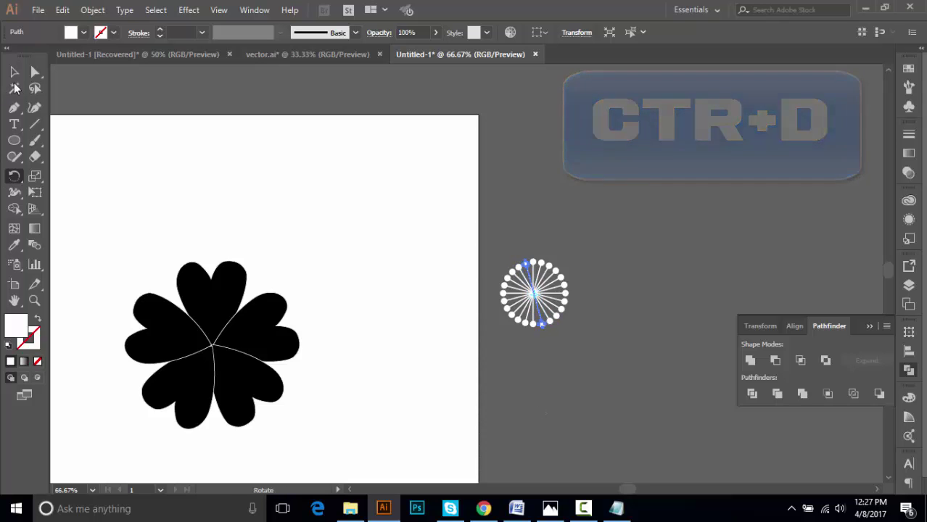
Deselect the finished burst, inspect a single spoke with Direct Selection, and zoom in
key(v)
click(647, 293)
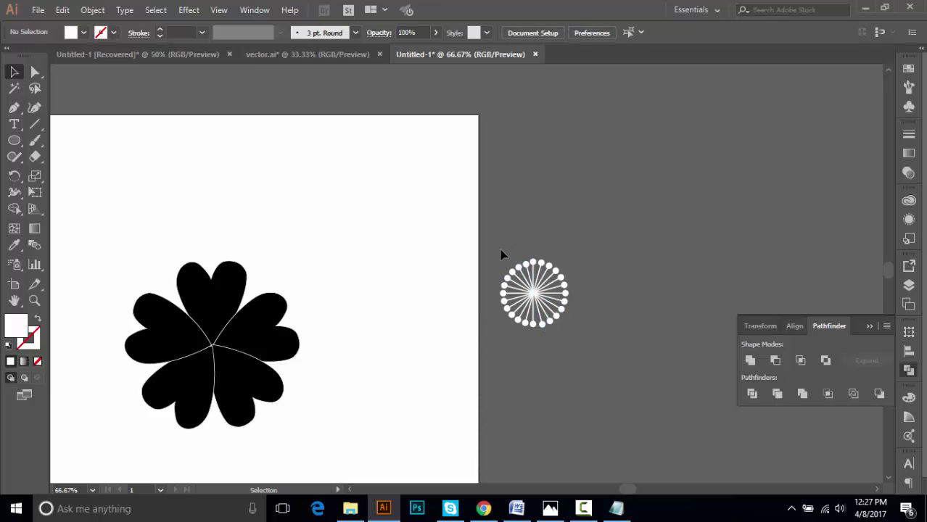
key(a)
click(549, 320)
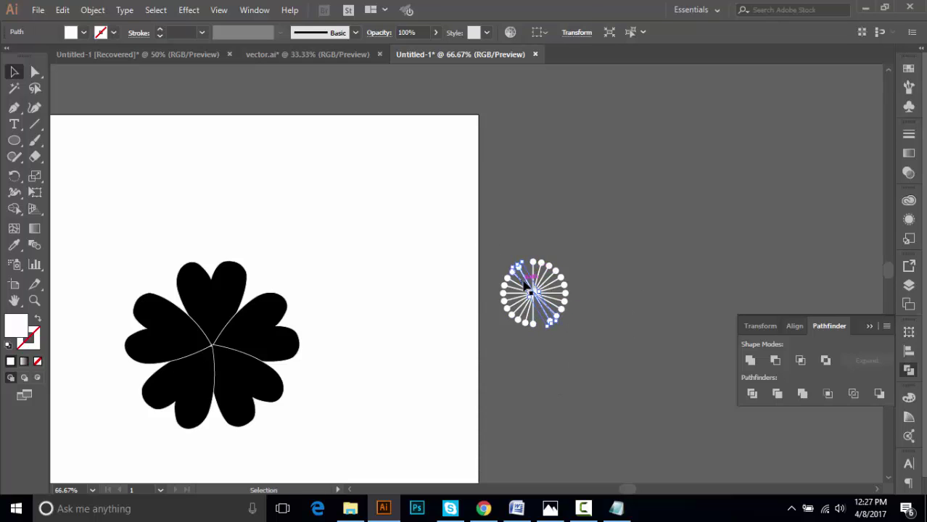
click(565, 381)
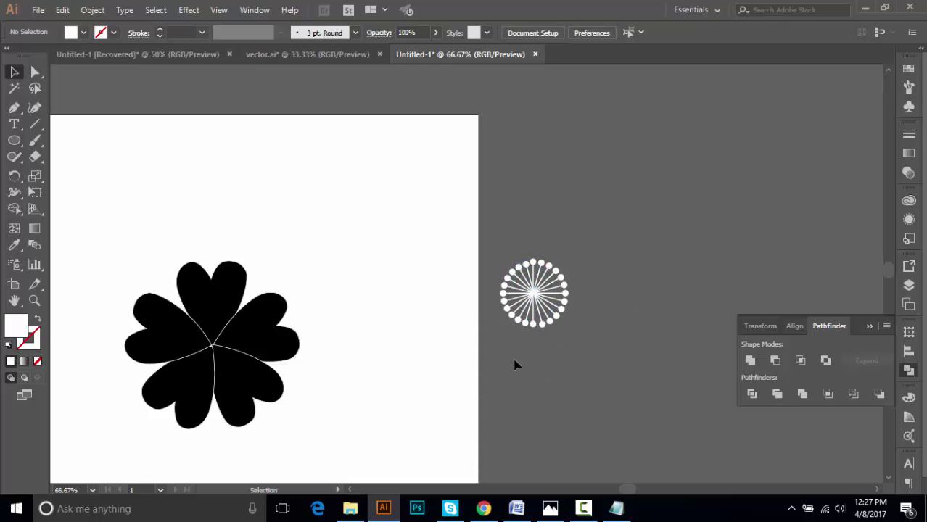
key(ctrl+plus)
key(ctrl+plus)
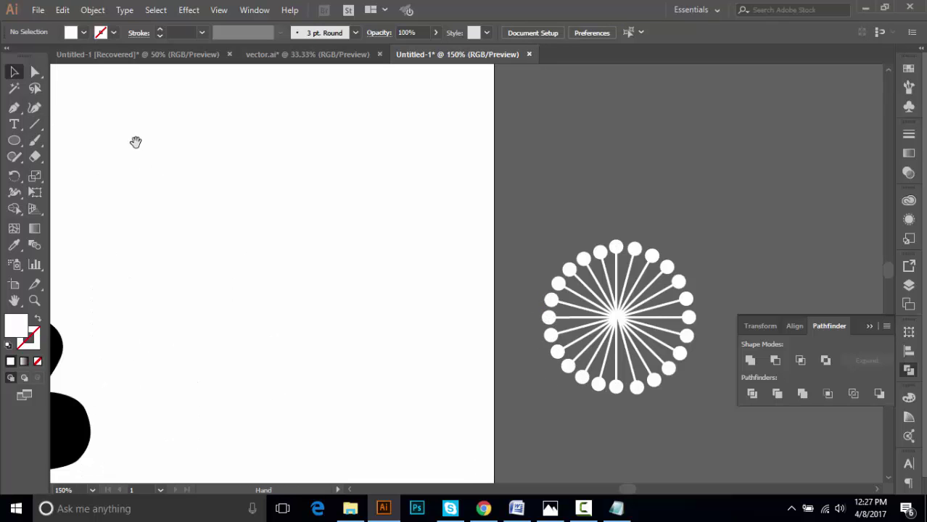
Nudge one spoke up-left and shift the whole spoke burst slightly upward
drag(422, 271, 324, 276)
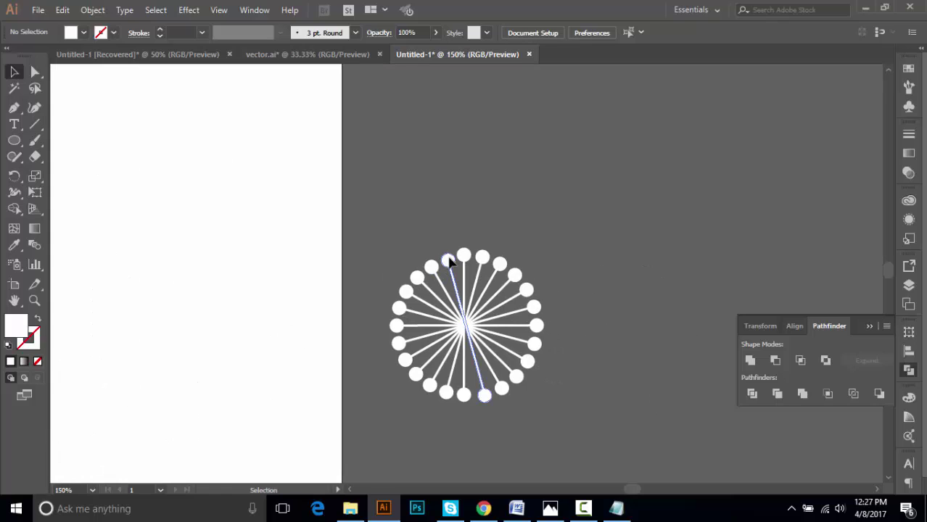
drag(449, 260, 446, 258)
click(575, 328)
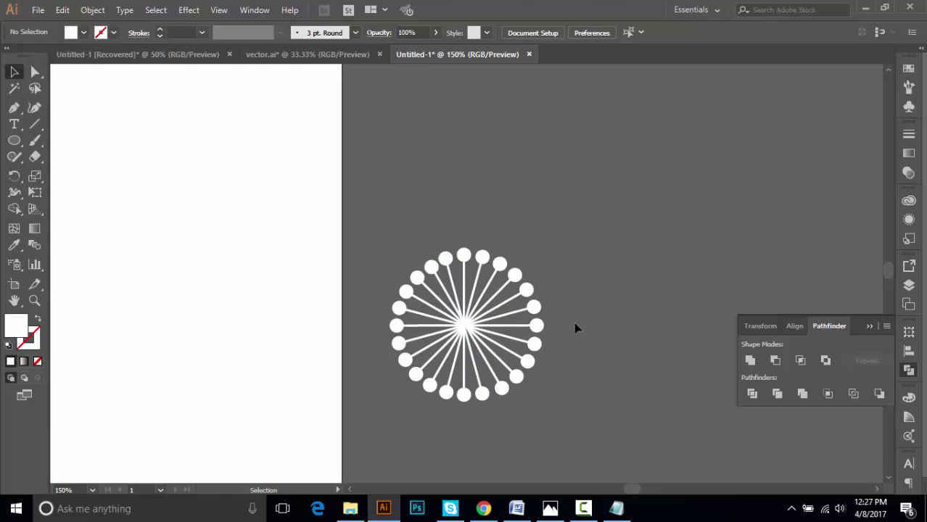
click(509, 391)
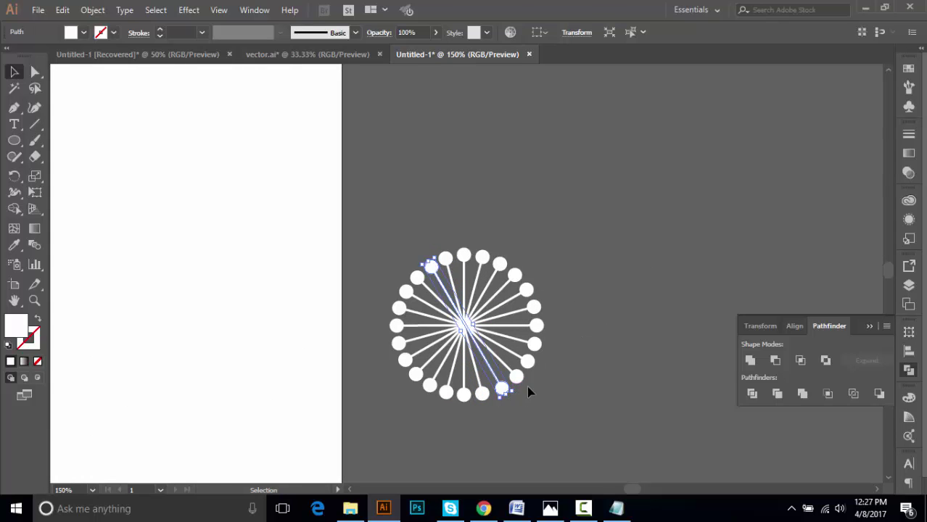
click(528, 403)
click(514, 397)
click(538, 408)
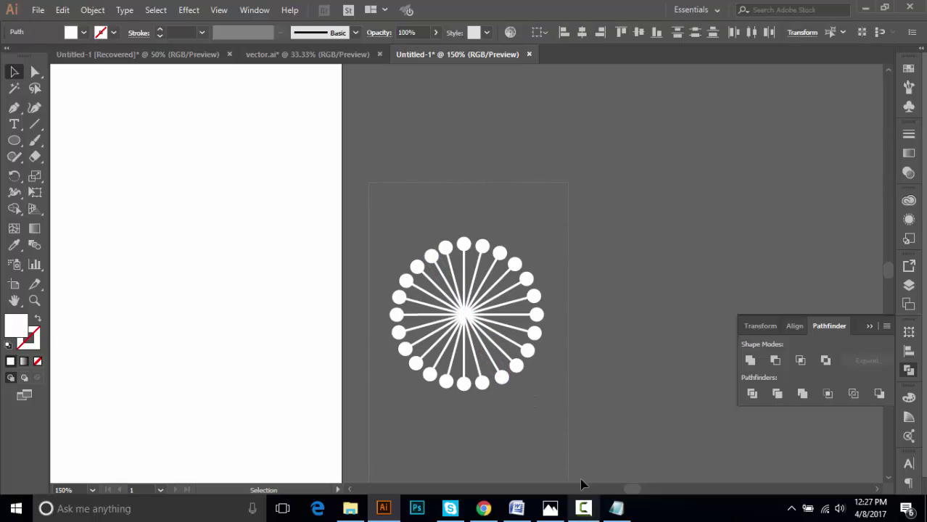
drag(368, 197, 573, 472)
key(shift+Up)
click(538, 411)
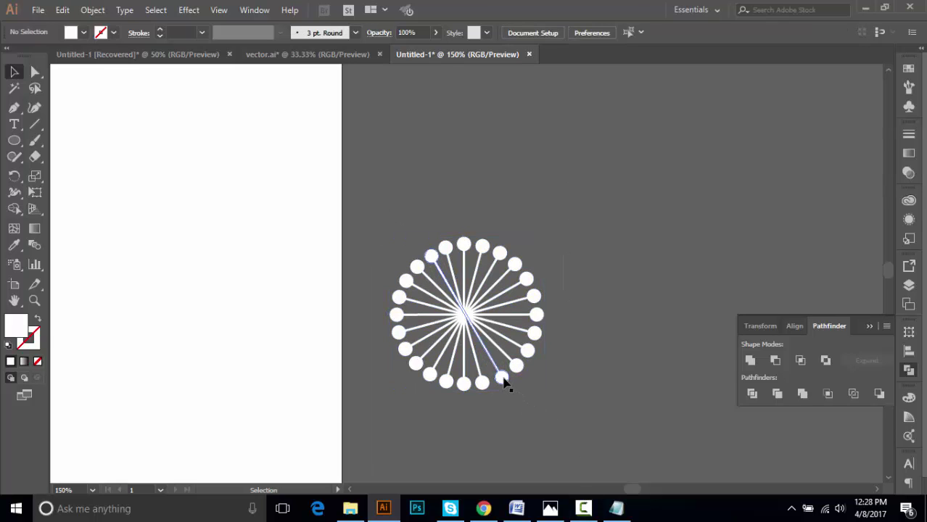
Nudge the lower-right spoke and re-angle the diagonal spoke so the spokes are evenly spaced
drag(502, 382, 500, 378)
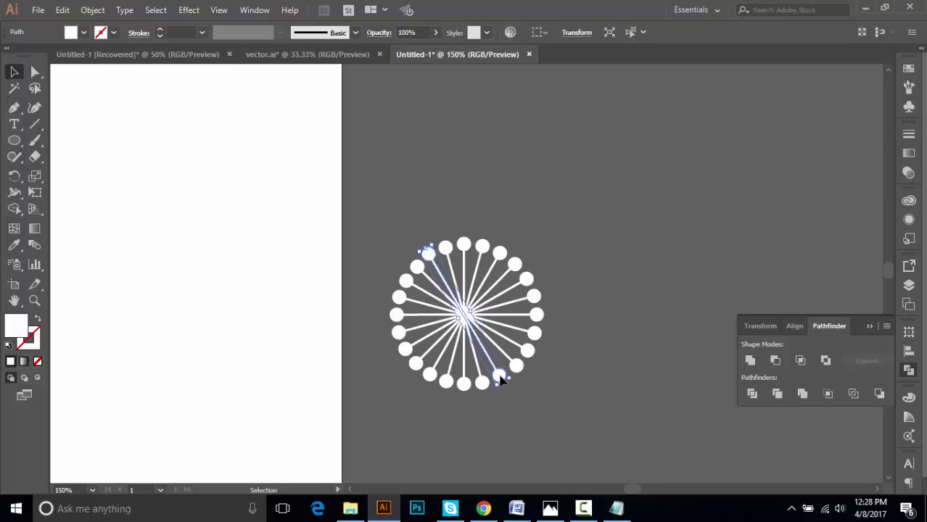
click(546, 435)
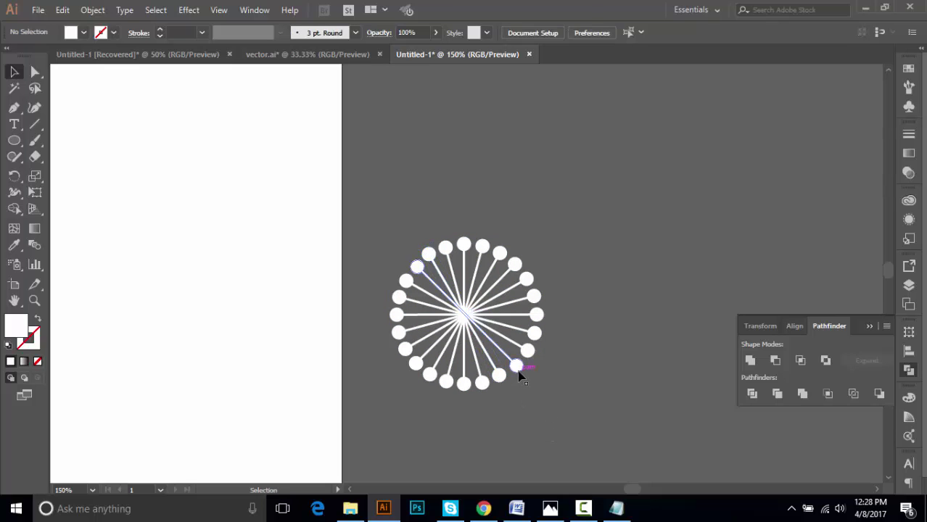
drag(520, 368, 502, 382)
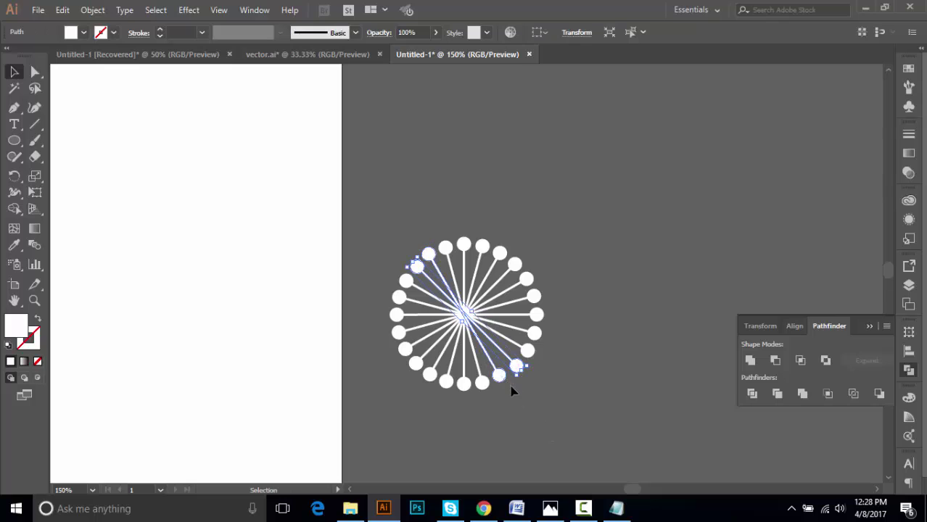
click(511, 391)
click(518, 369)
click(435, 264)
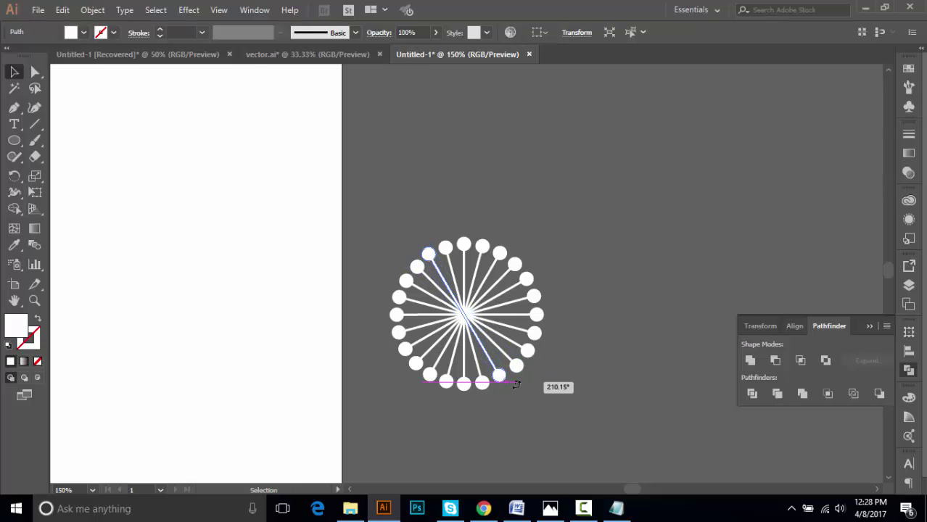
drag(516, 384, 548, 389)
click(548, 388)
click(524, 368)
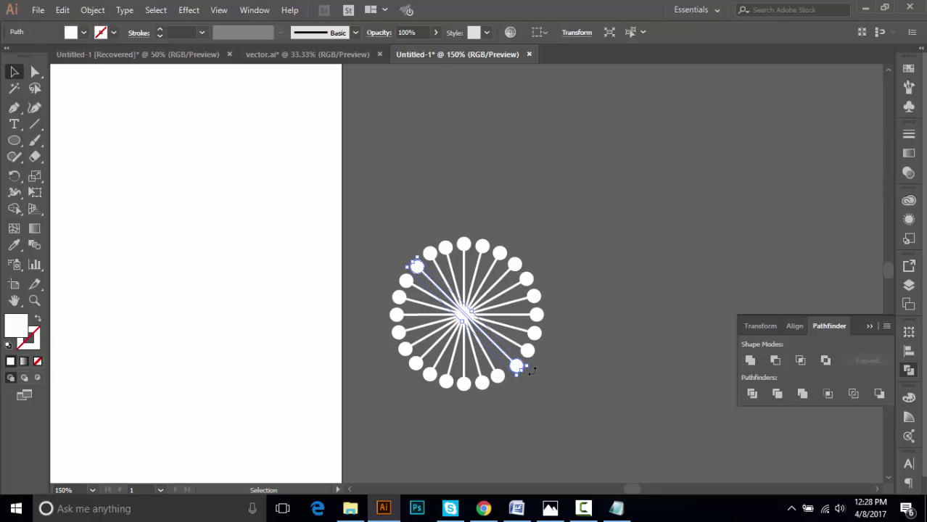
click(598, 404)
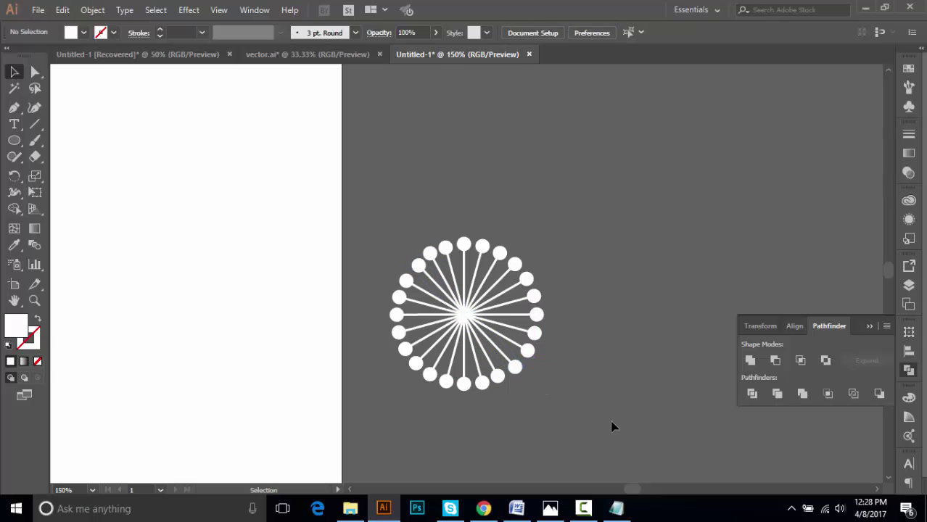
Group all the spokes of the burst into one object
drag(358, 228, 488, 351)
right_click(467, 314)
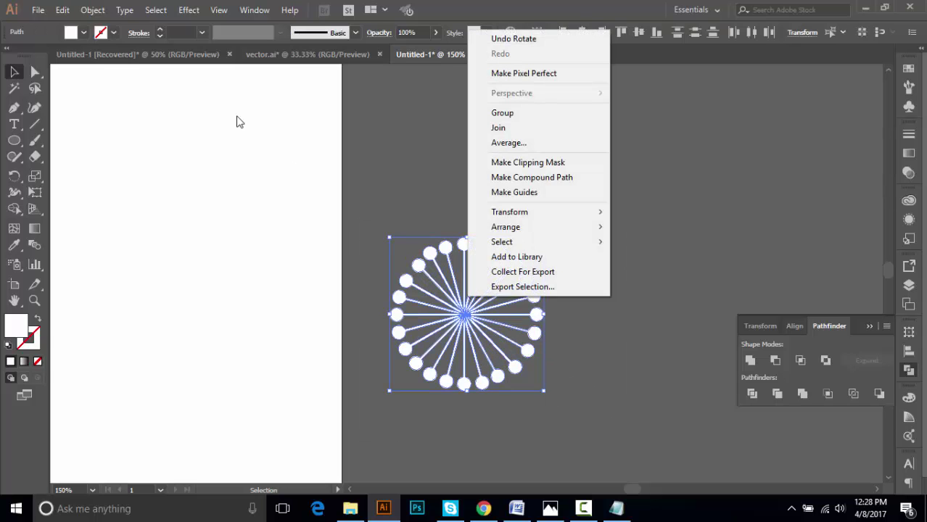
click(501, 114)
drag(459, 190, 600, 180)
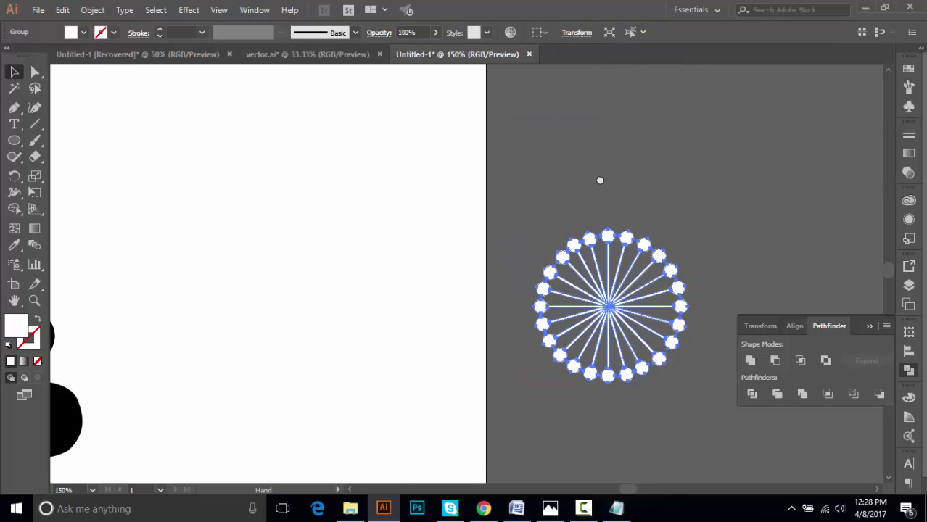
click(515, 211)
click(609, 306)
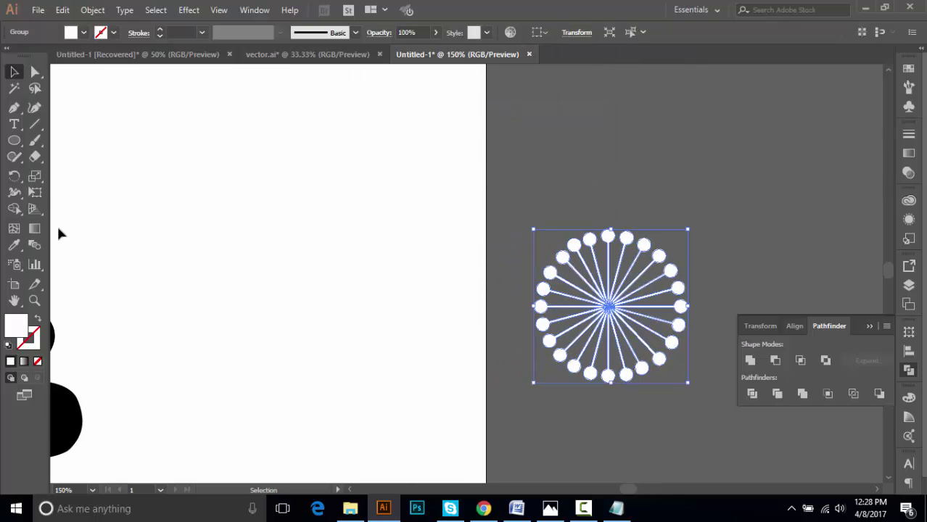
Draw a circle at the burst's centre and enlarge it over the inner spoke ends
click(15, 140)
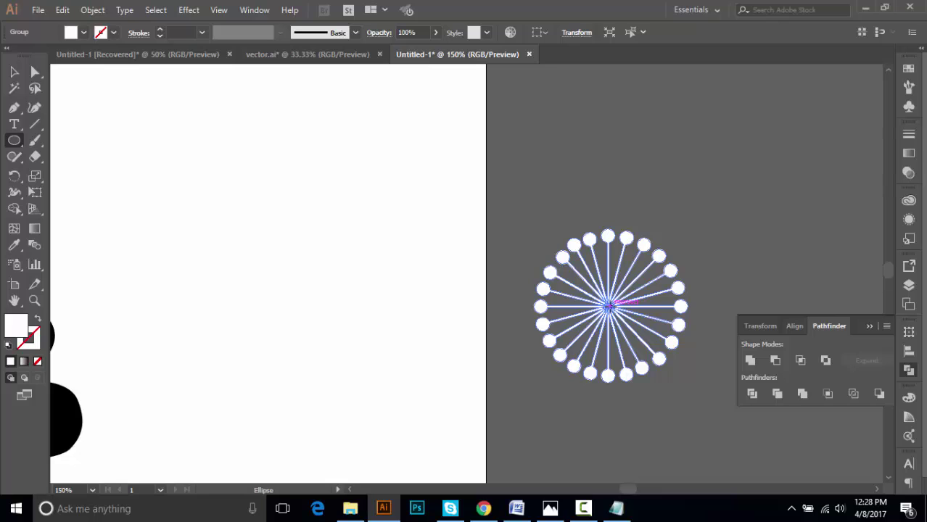
drag(609, 306, 625, 321)
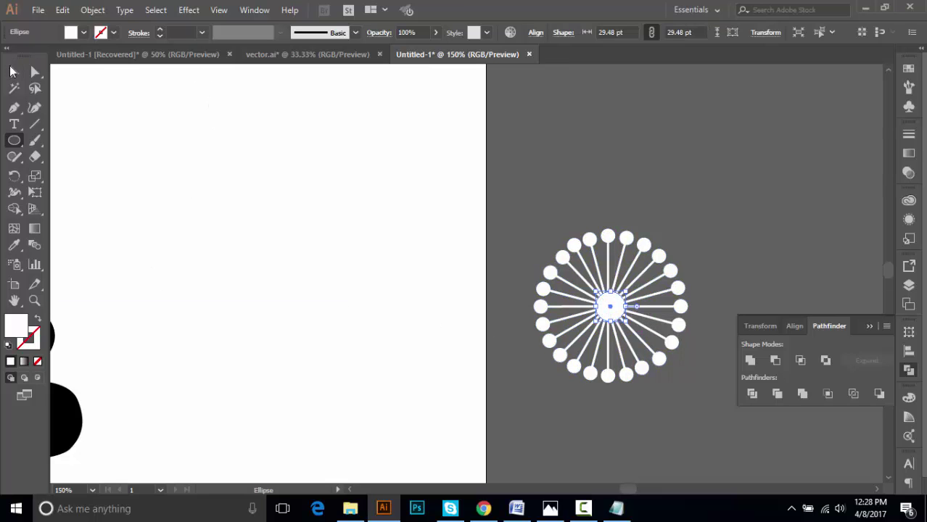
click(12, 71)
drag(711, 398, 604, 213)
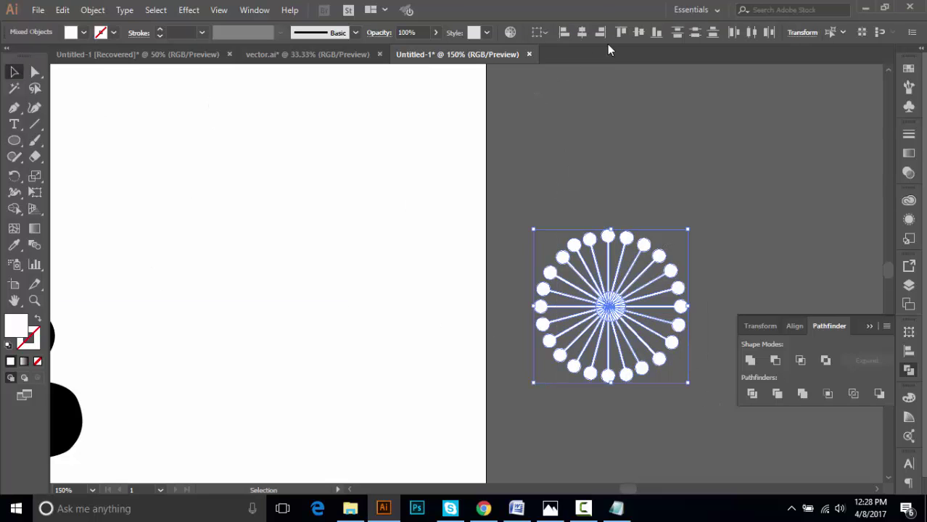
click(709, 217)
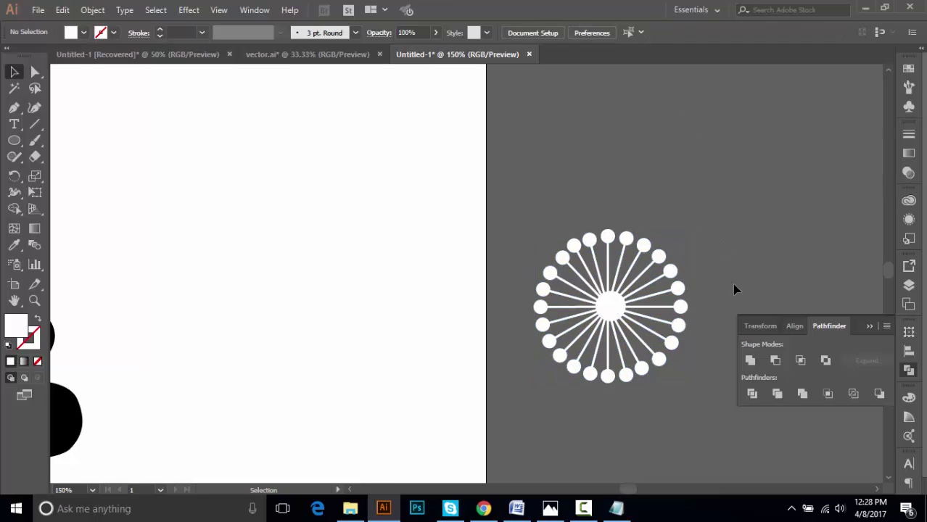
drag(619, 309, 682, 330)
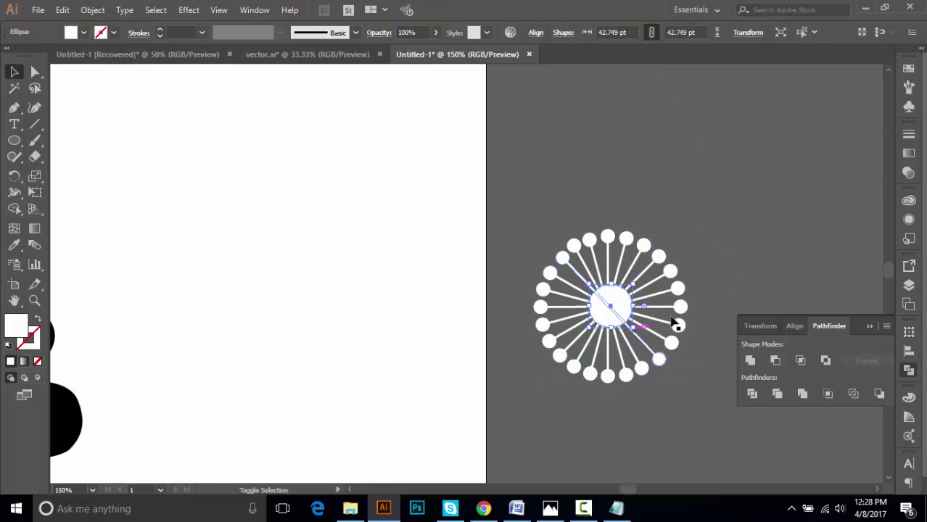
click(612, 311)
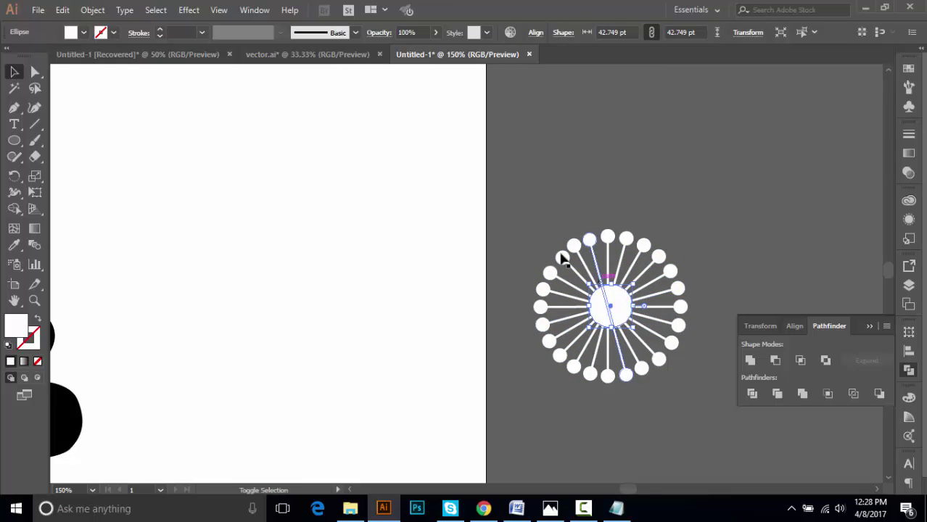
mouse_move(539, 210)
mouse_down()
mouse_move(669, 375)
mouse_move(751, 412)
mouse_up()
Apply Pathfinder Divide to the burst and centre circle, then ungroup the result
click(752, 393)
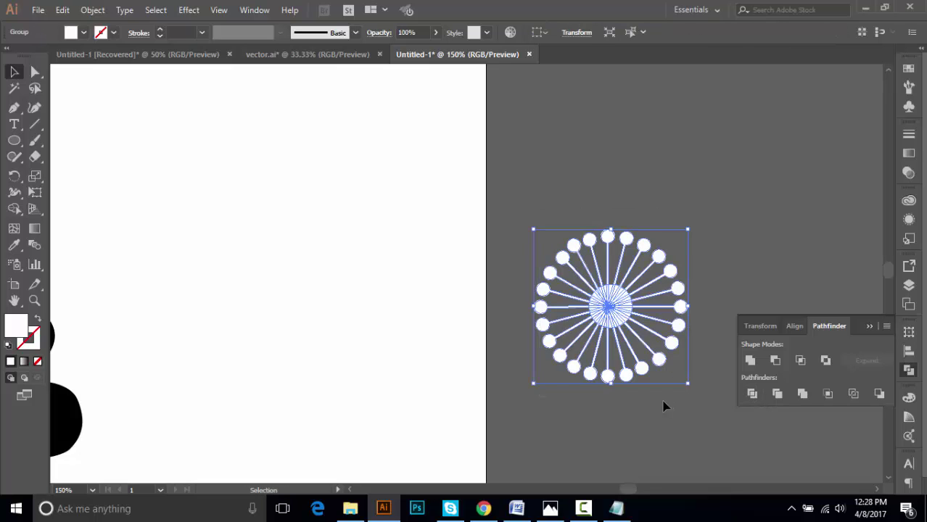
click(664, 406)
click(617, 309)
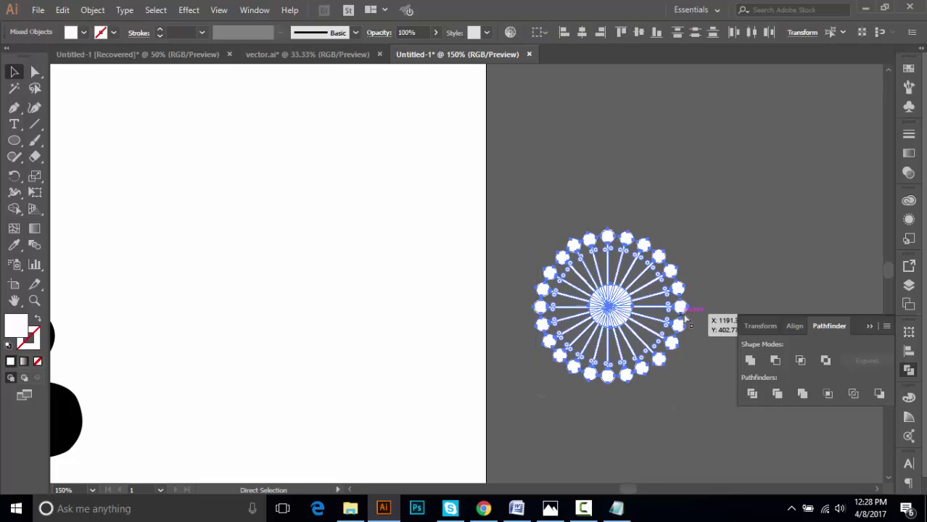
key(ctrl+shift+g)
click(693, 279)
drag(536, 234, 667, 388)
click(667, 389)
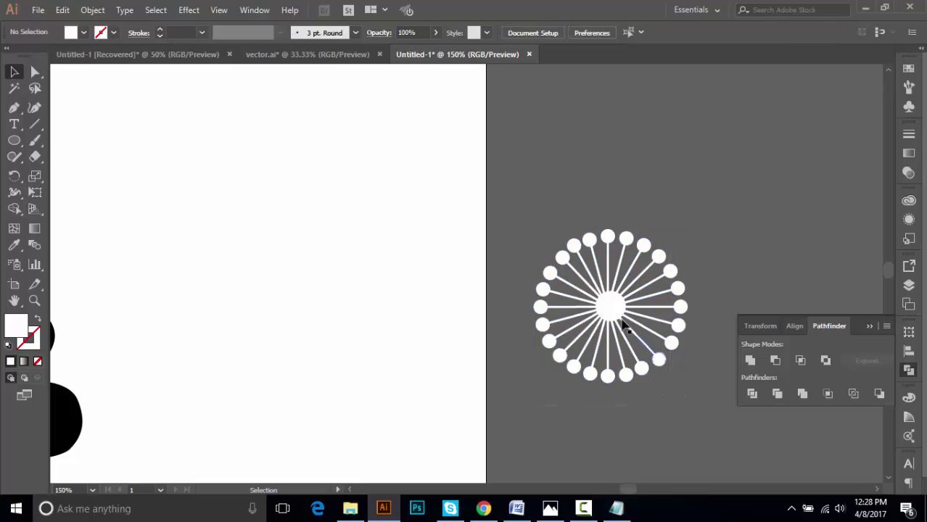
Reselect the burst with its centre circle and apply Pathfinder Divide again
click(611, 306)
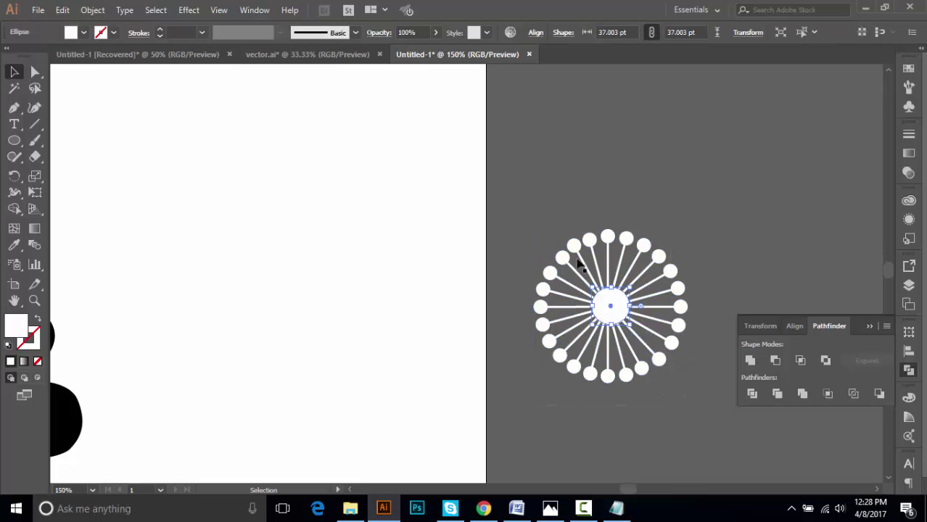
drag(530, 218, 702, 423)
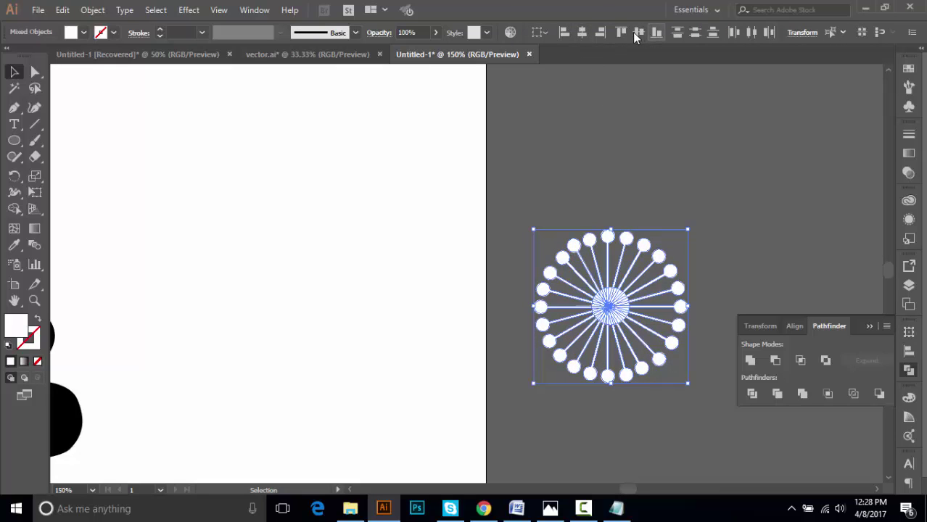
click(732, 196)
click(610, 307)
shift+click(674, 309)
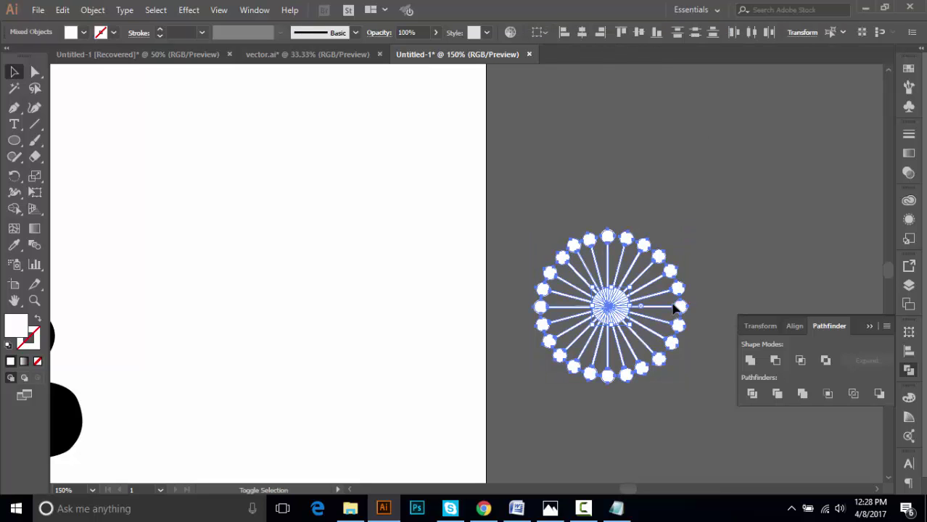
click(752, 394)
click(720, 279)
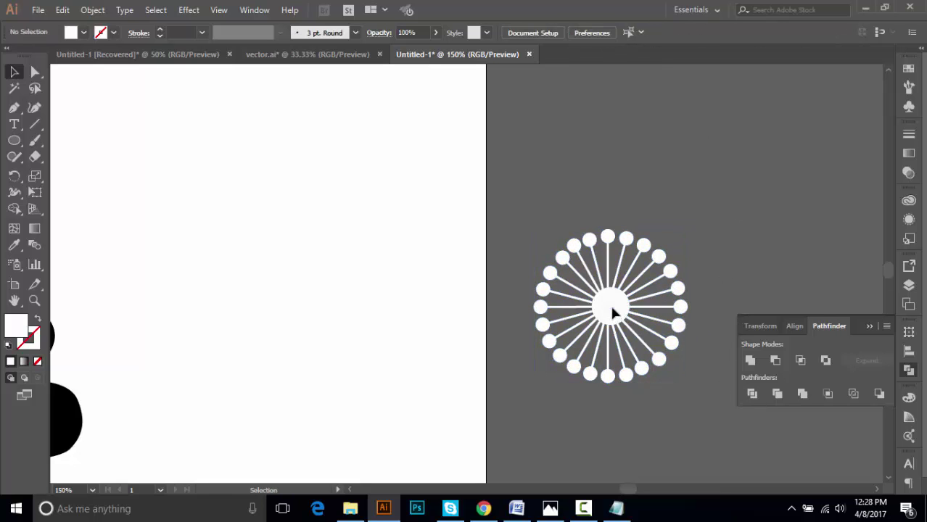
click(612, 306)
Ungroup the divided pieces, then select all spokes and dots and group them with Ctrl+G
right_click(617, 313)
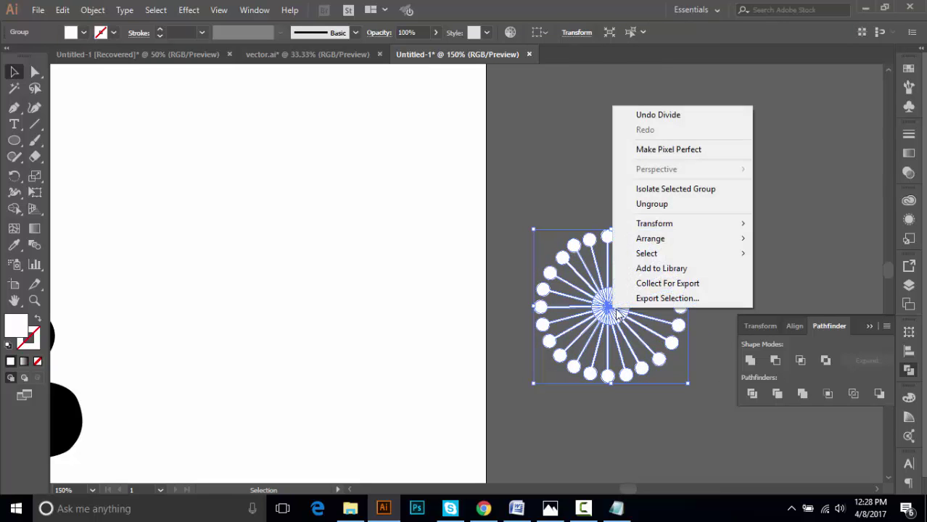
click(651, 204)
click(691, 260)
click(628, 344)
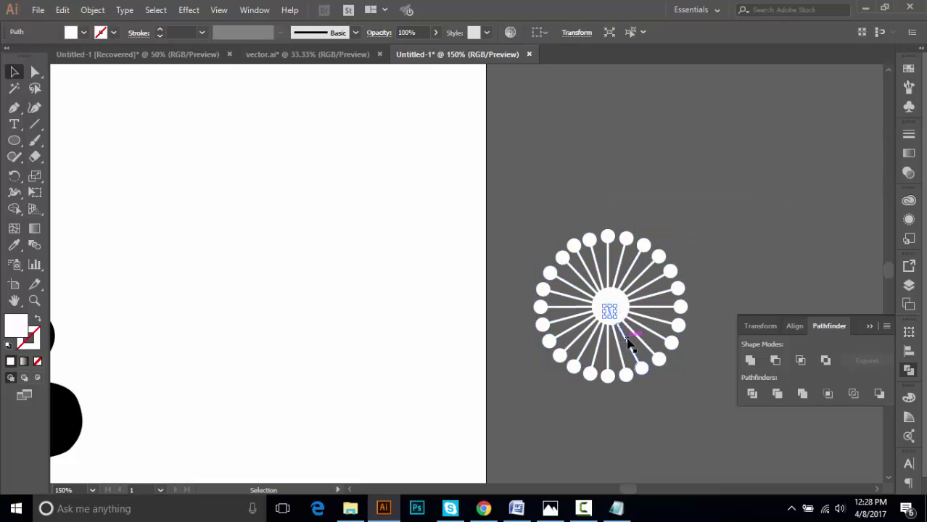
click(628, 343)
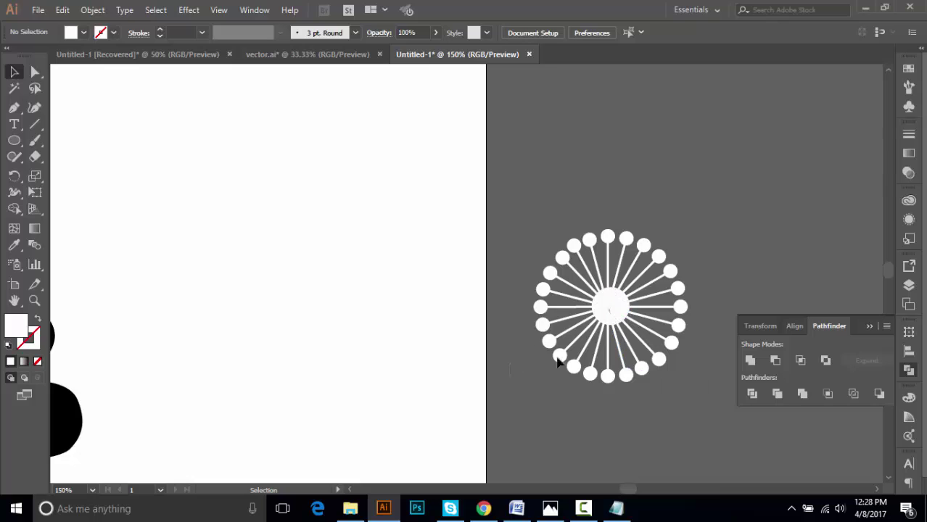
mouse_move(694, 396)
mouse_down()
mouse_move(703, 399)
mouse_move(690, 312)
mouse_move(699, 325)
mouse_up()
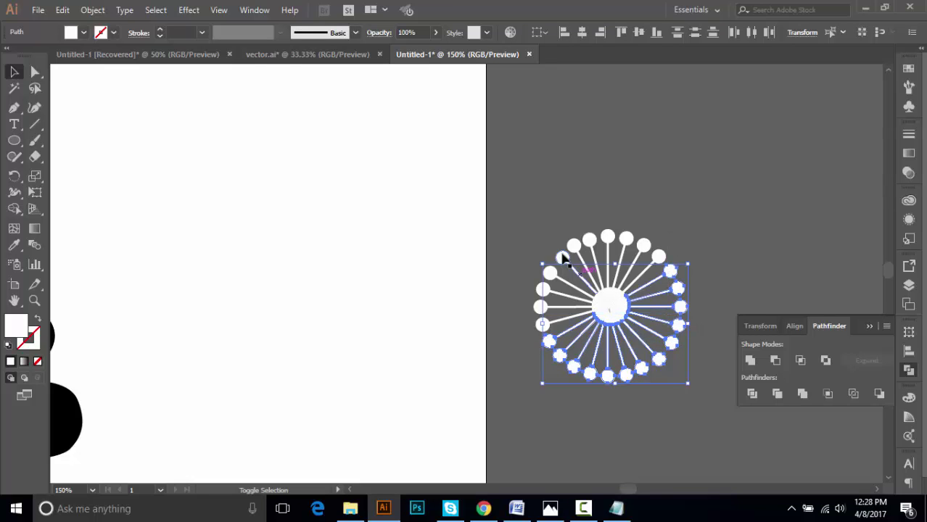
drag(648, 259, 658, 262)
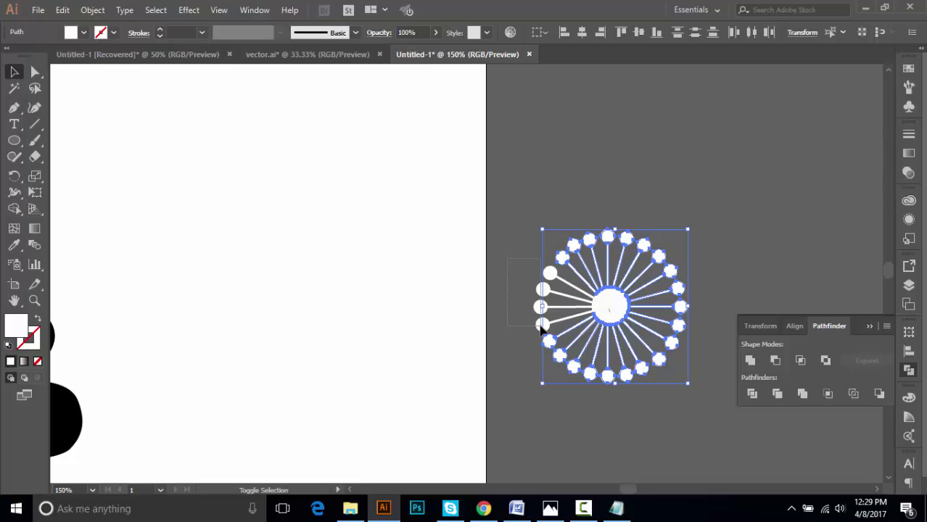
drag(541, 327, 541, 330)
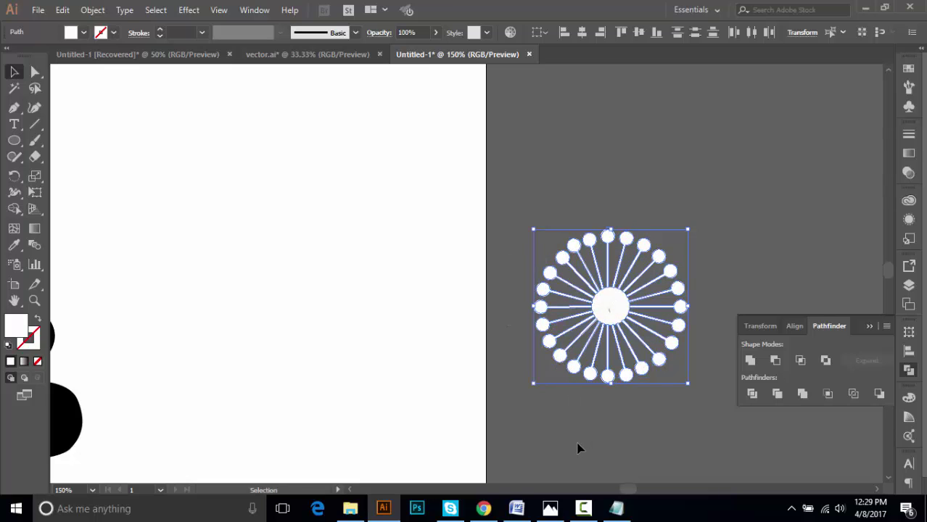
key(ctrl+g)
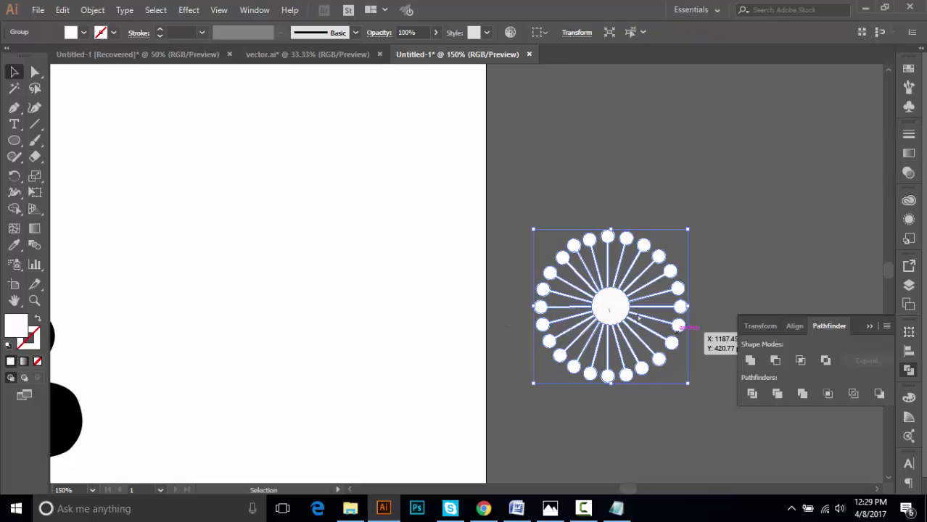
Separate the spoke ring from the leftover centre circle, move it off the artboard, and zoom out
drag(638, 317, 401, 269)
click(661, 436)
key(ctrl+z)
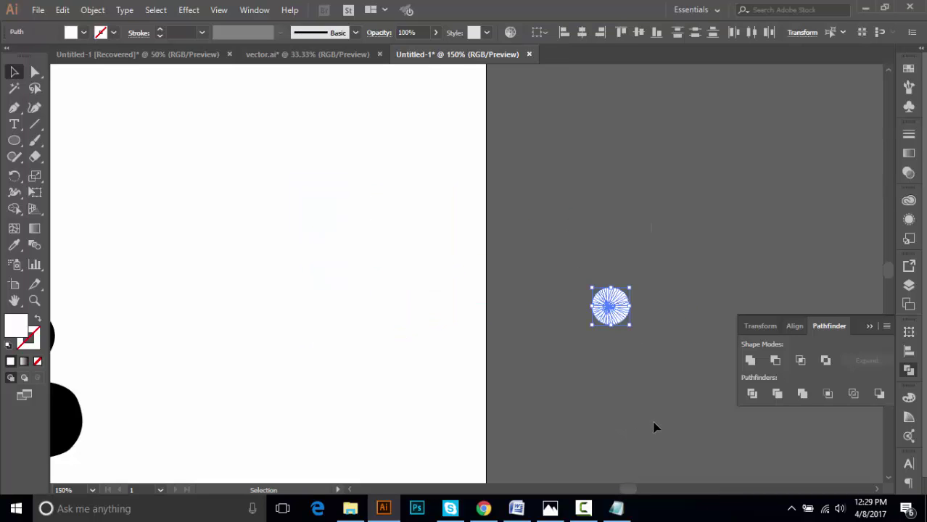
key(ctrl+z)
key(ctrl+shift+z)
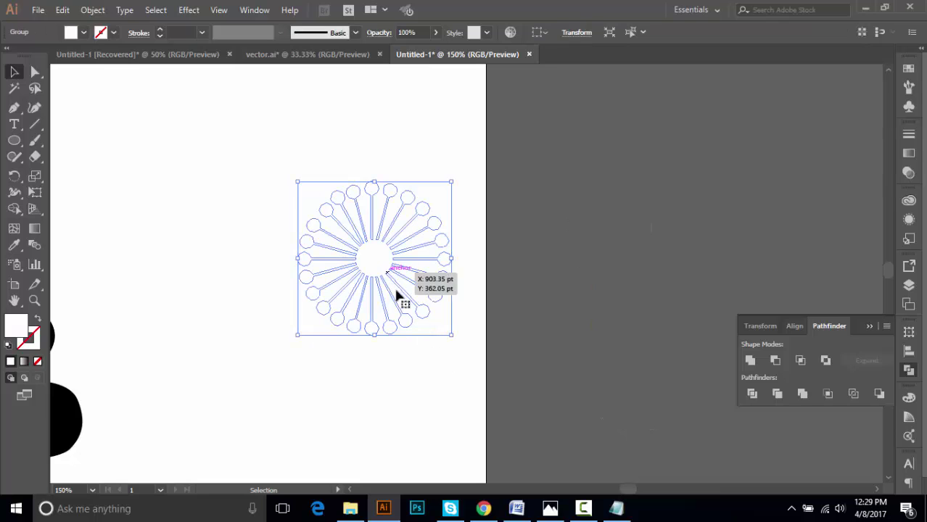
drag(424, 317, 705, 334)
click(682, 405)
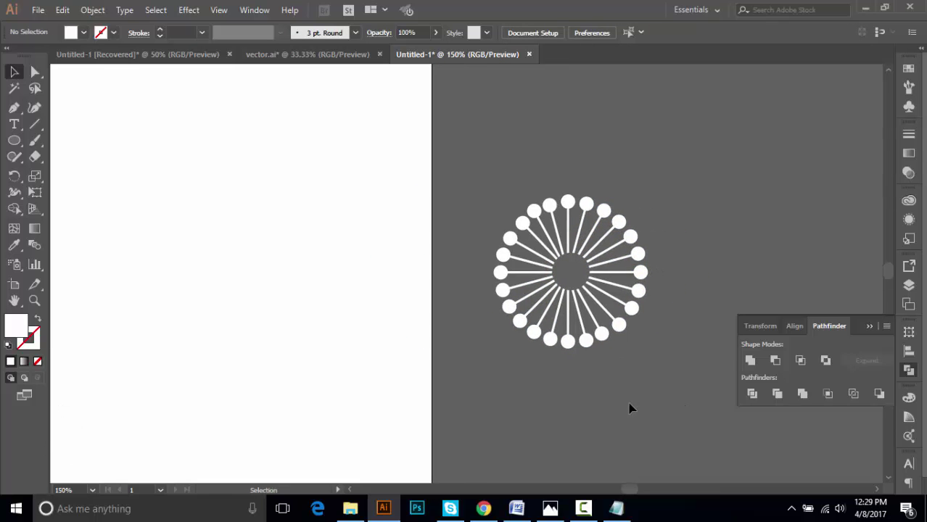
key(ctrl+minus)
key(ctrl+minus)
key(ctrl+minus)
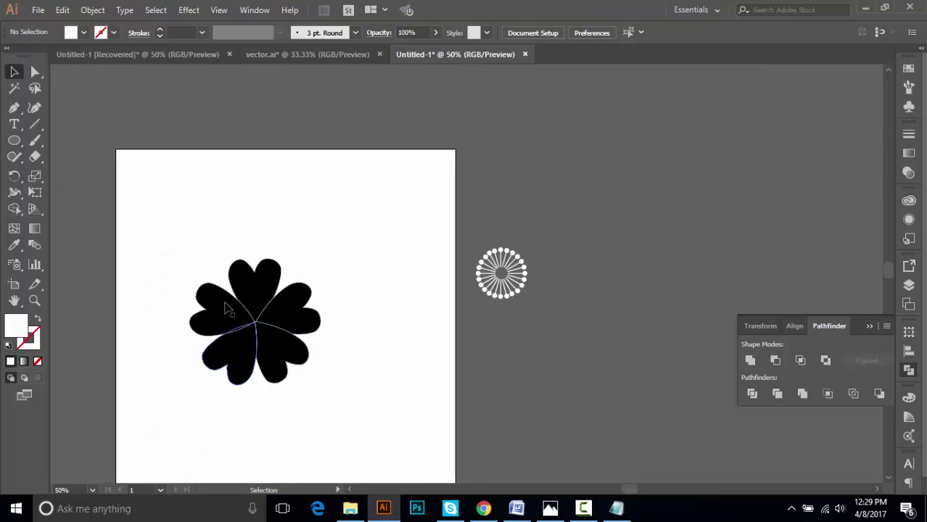
Move the heart-petal flower onto the pasteboard beside the spoke ring
drag(172, 261, 323, 413)
drag(283, 362, 639, 360)
click(633, 449)
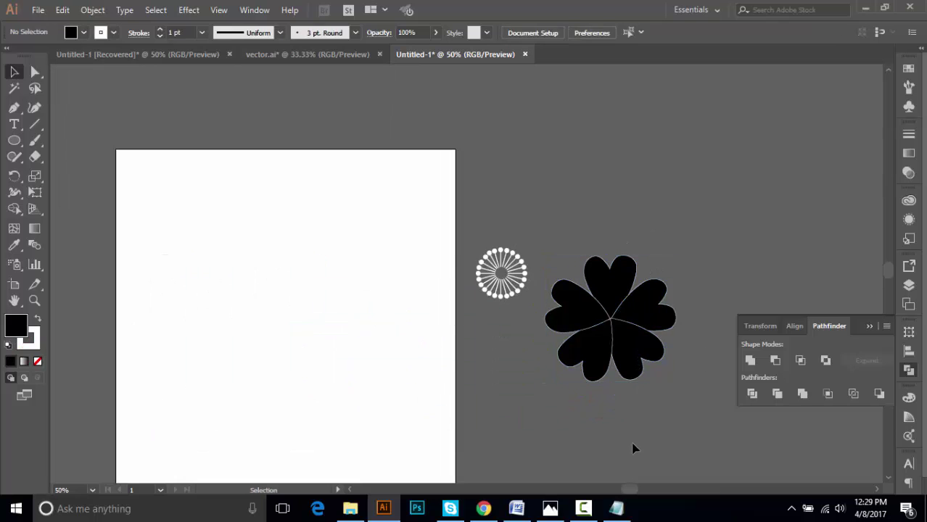
click(600, 267)
click(679, 407)
Fill the flower from the Swatches panel, trying yellow and settling on purple
click(587, 272)
click(908, 73)
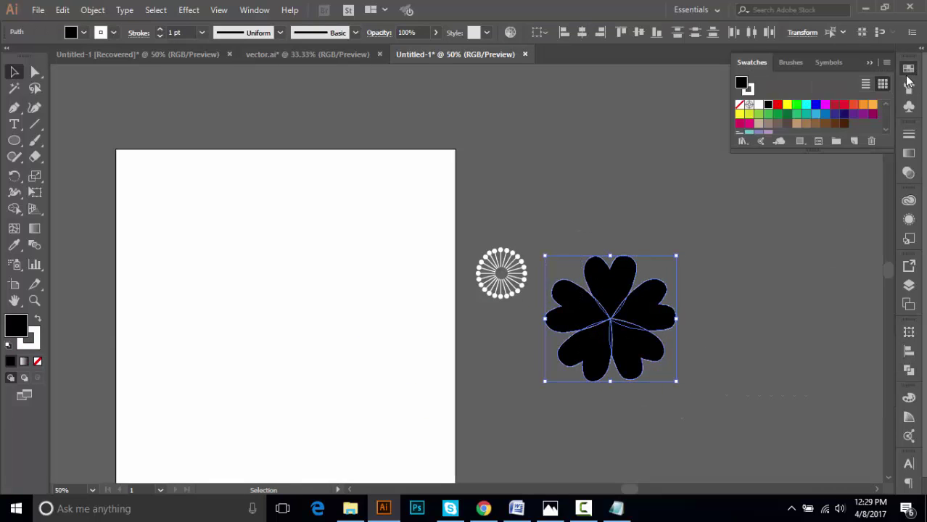
click(786, 105)
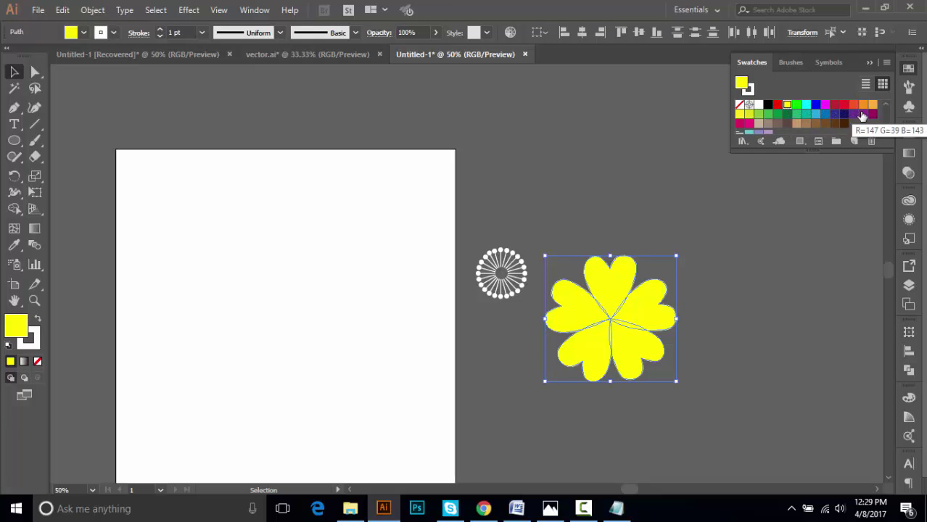
click(862, 115)
click(796, 284)
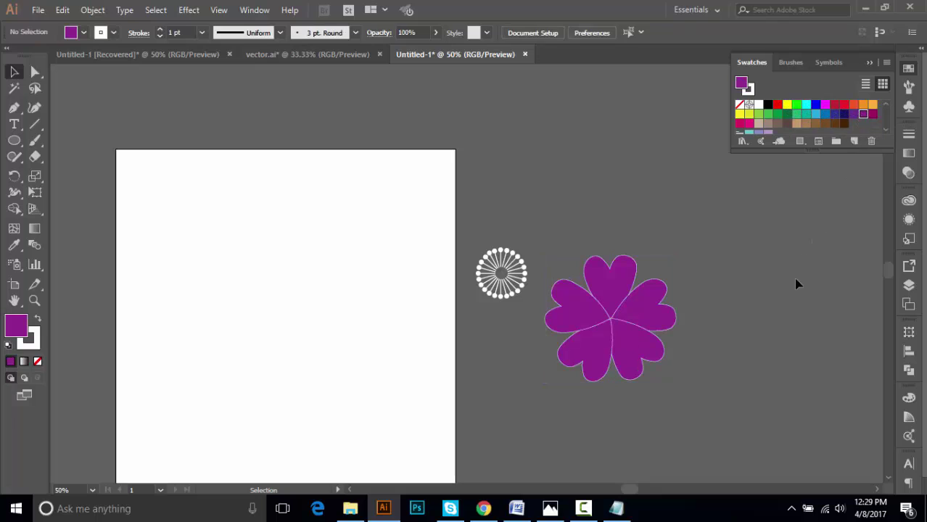
click(521, 287)
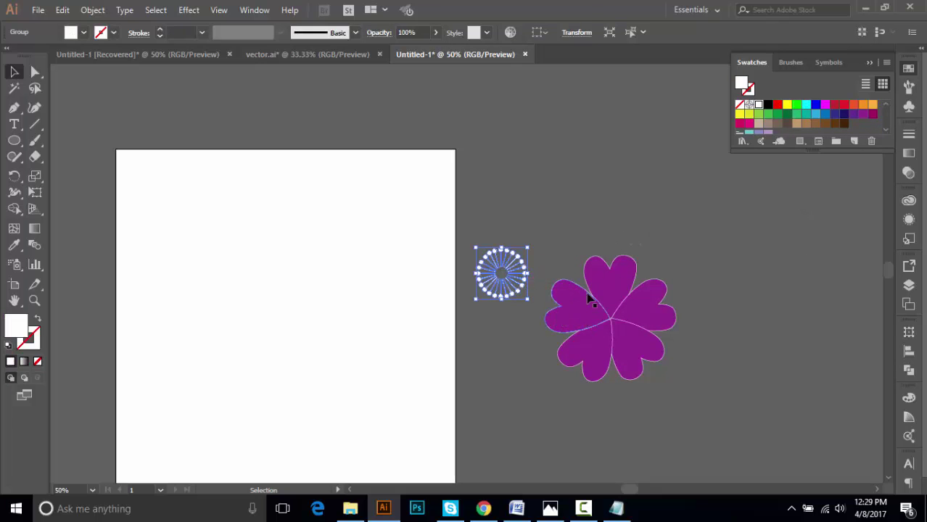
click(653, 331)
key(ctrl+shift+a)
ctrl+click(637, 281)
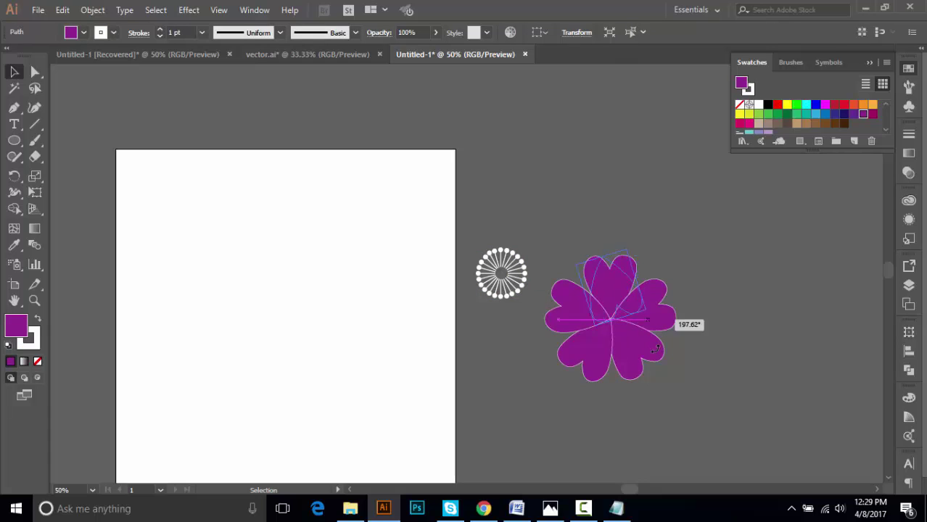
click(764, 348)
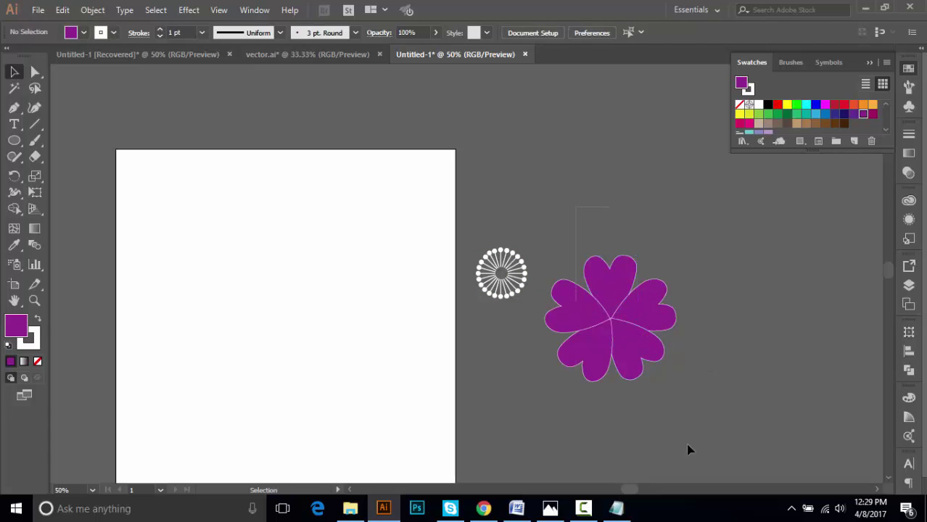
Group the flower's petals and place the white spoke ring at the flower's centre
right_click(582, 310)
click(620, 128)
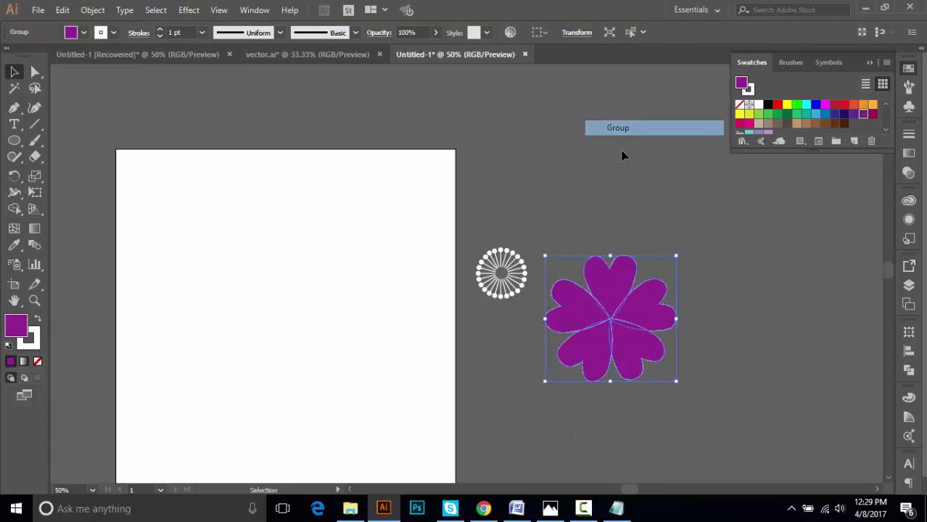
click(714, 332)
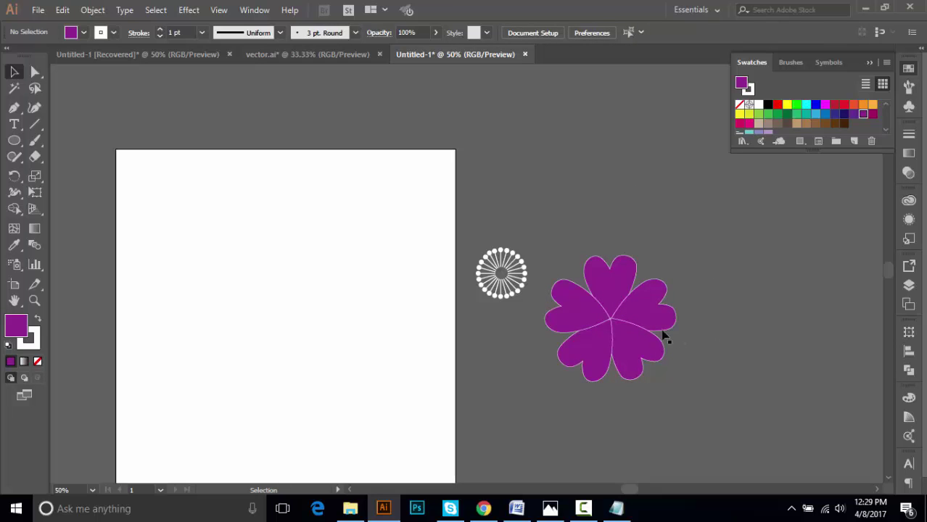
drag(530, 280, 638, 329)
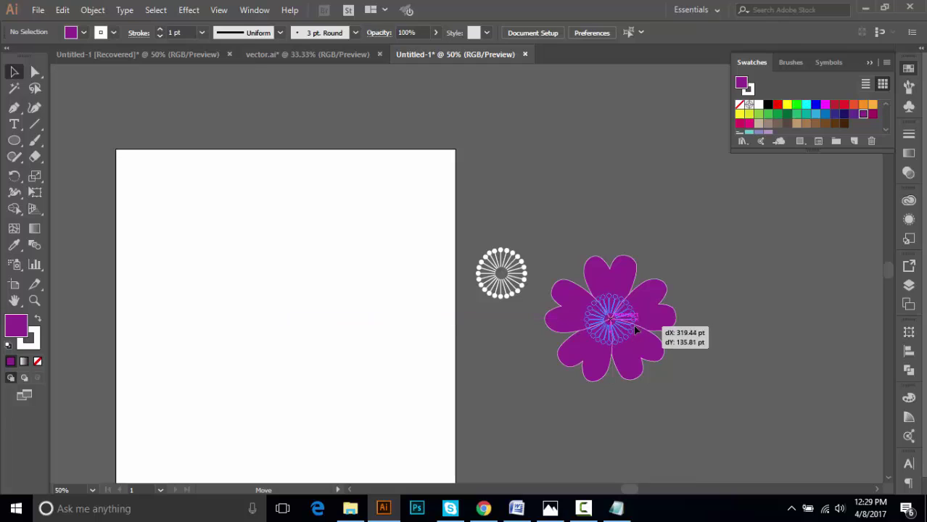
drag(636, 324, 633, 323)
click(708, 327)
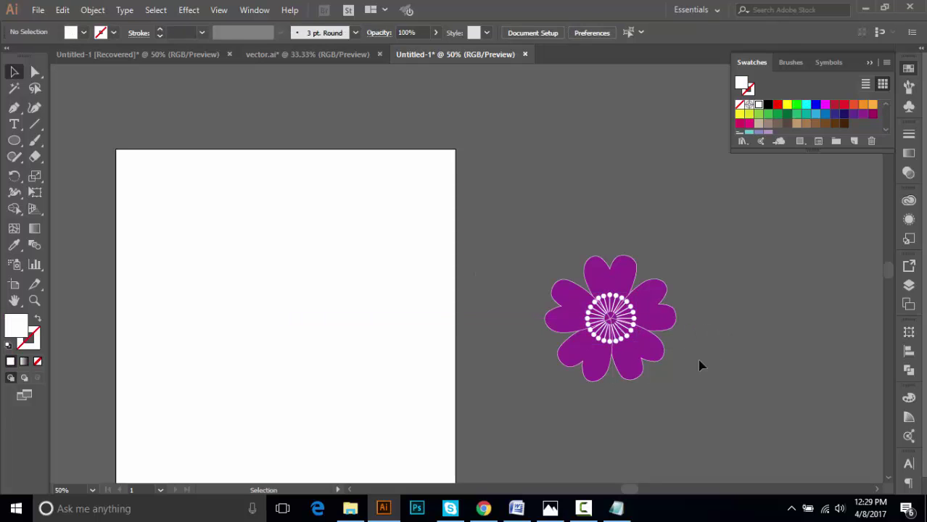
Enlarge the stamen ring, then scale it back down to sit inside the petals
click(639, 349)
drag(640, 349, 657, 364)
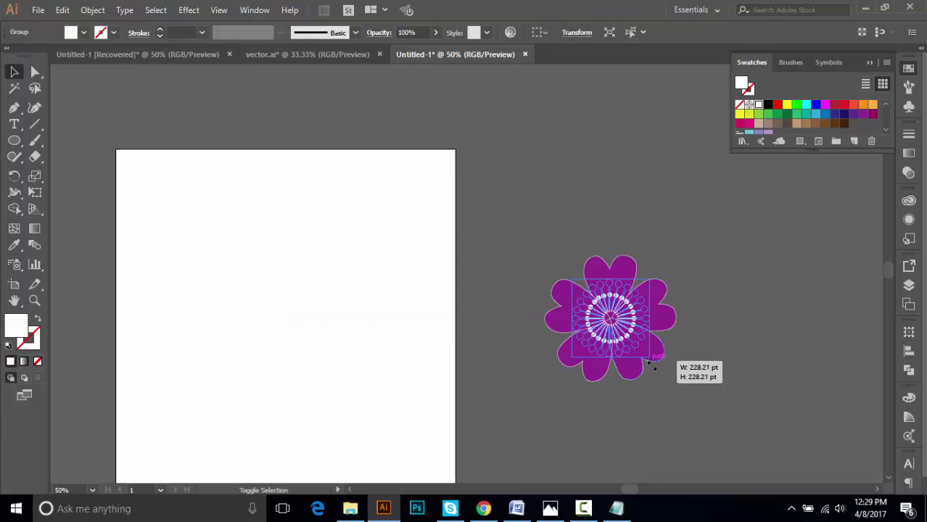
click(747, 368)
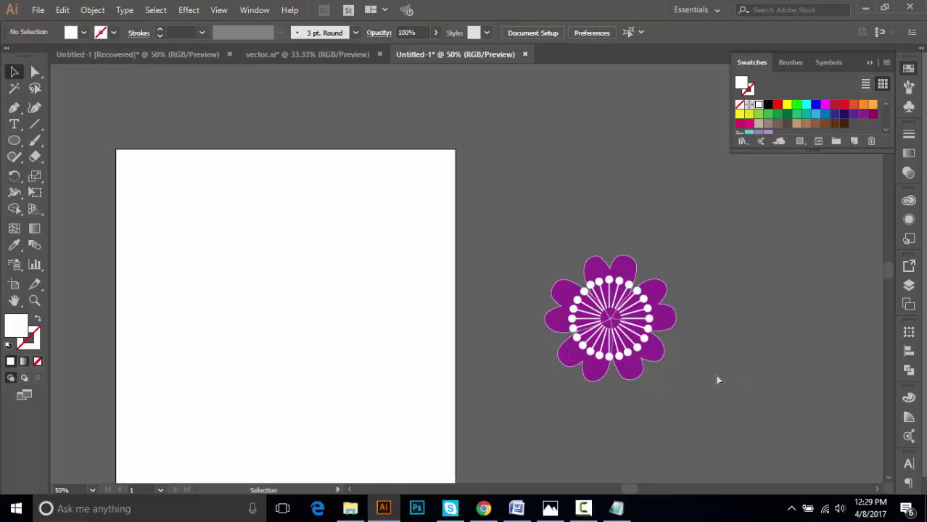
click(652, 361)
drag(656, 364, 643, 351)
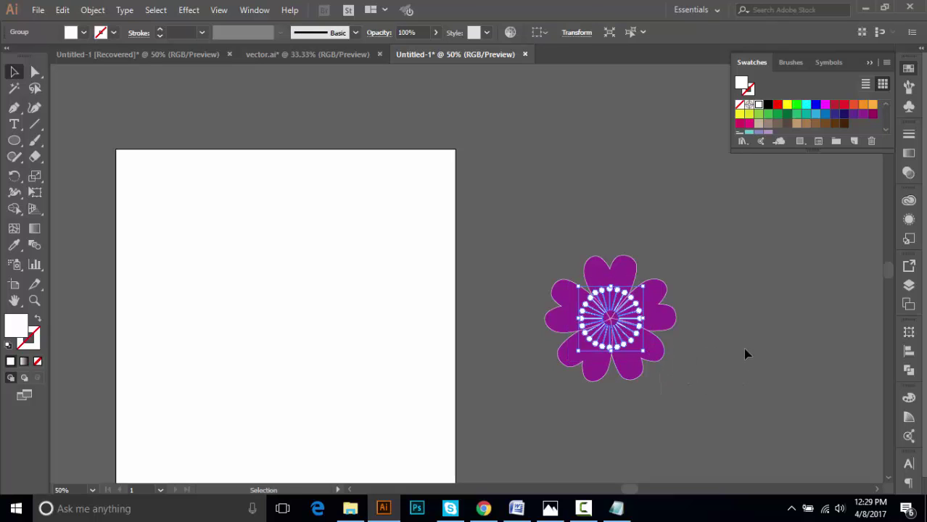
click(744, 378)
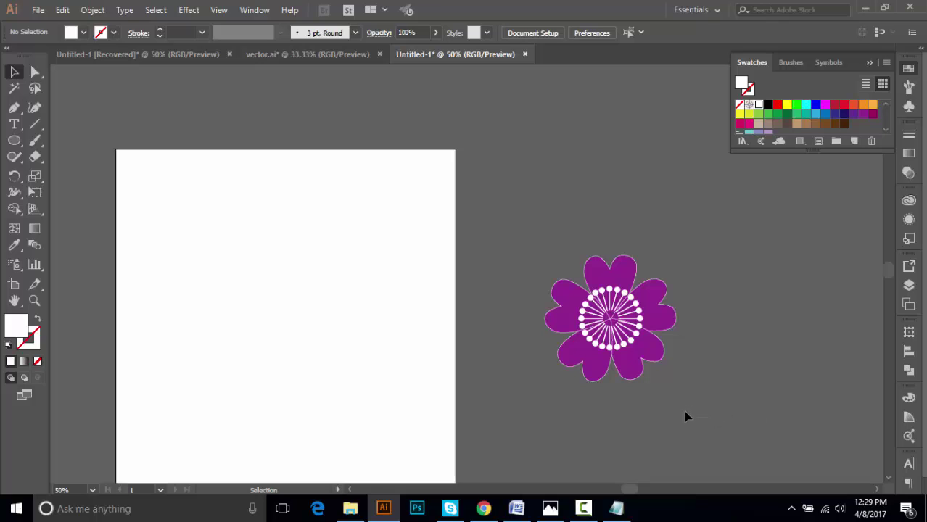
click(656, 309)
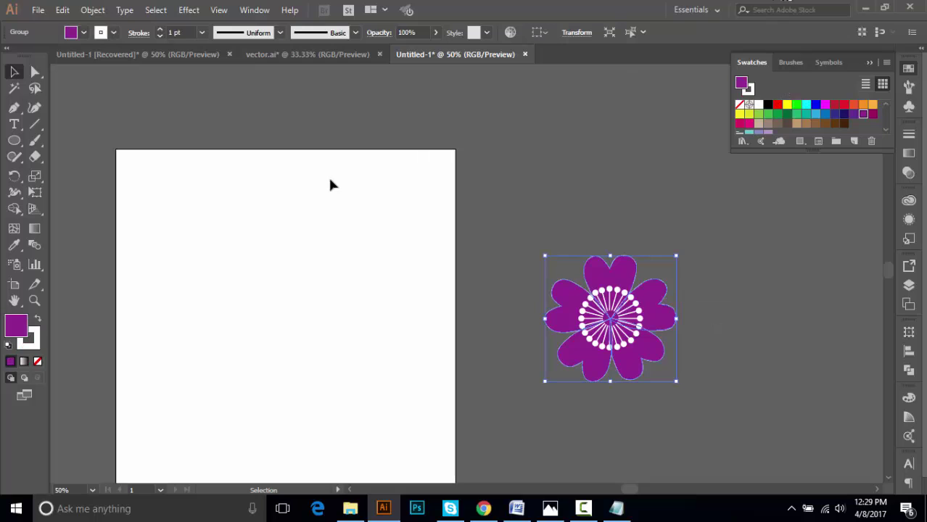
Set the flower's stroke to None and zoom in to 100%
click(31, 341)
click(37, 361)
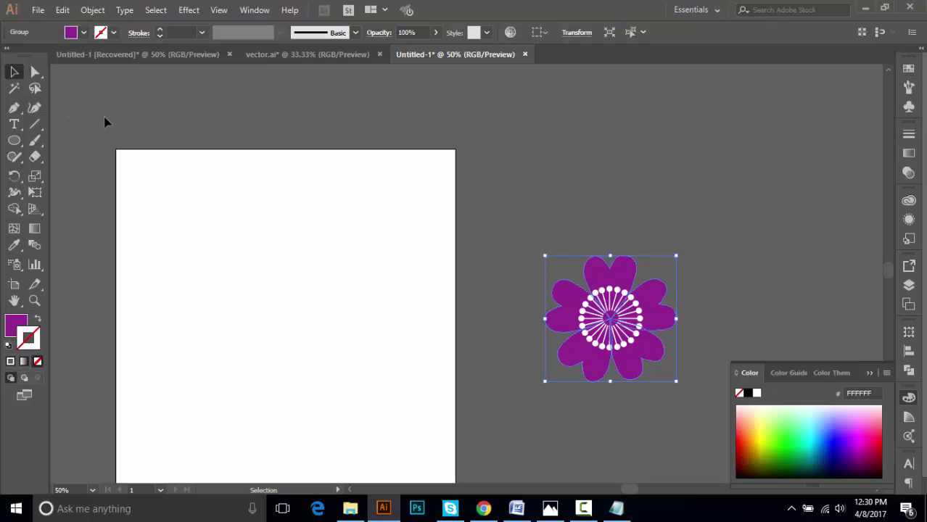
click(636, 259)
click(624, 267)
key(a)
key(ctrl+plus)
key(v)
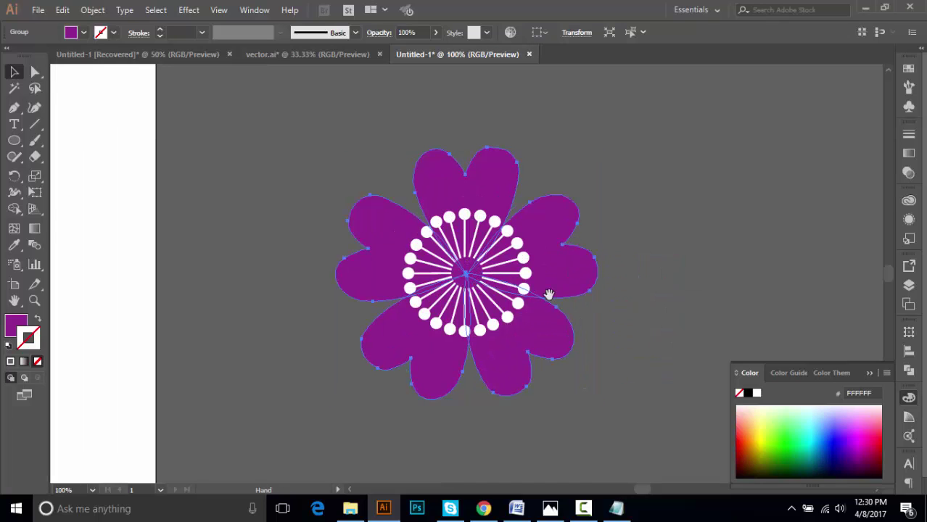
click(584, 303)
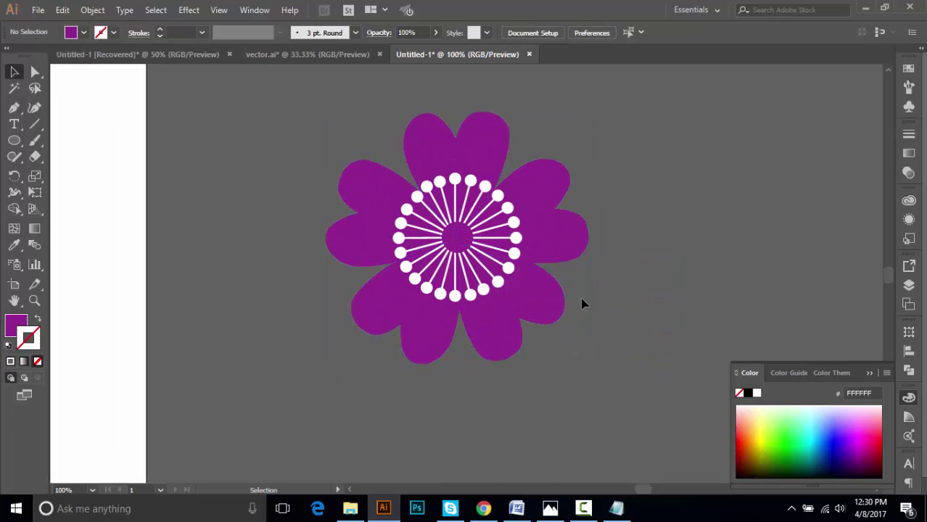
Rotate the white stamen ring slightly around its centre
click(513, 276)
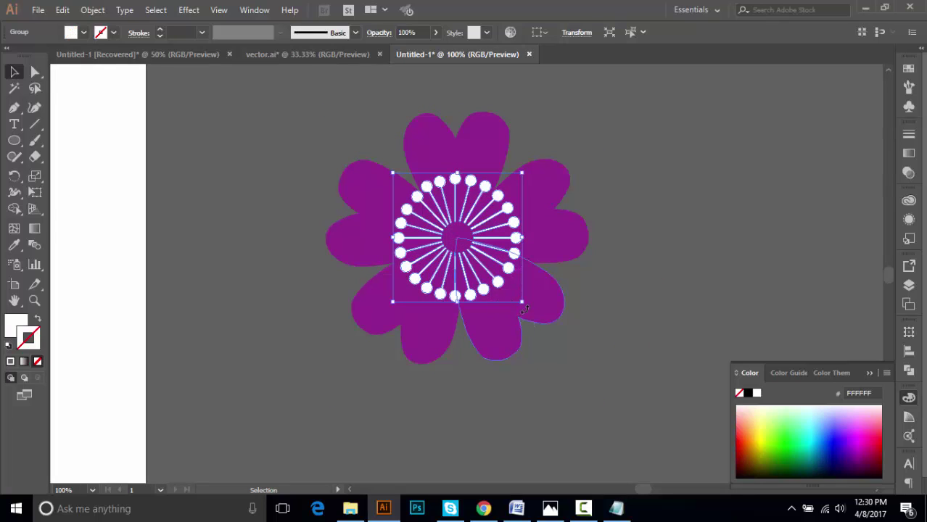
mouse_move(526, 309)
mouse_down()
mouse_move(512, 341)
mouse_move(524, 327)
mouse_up()
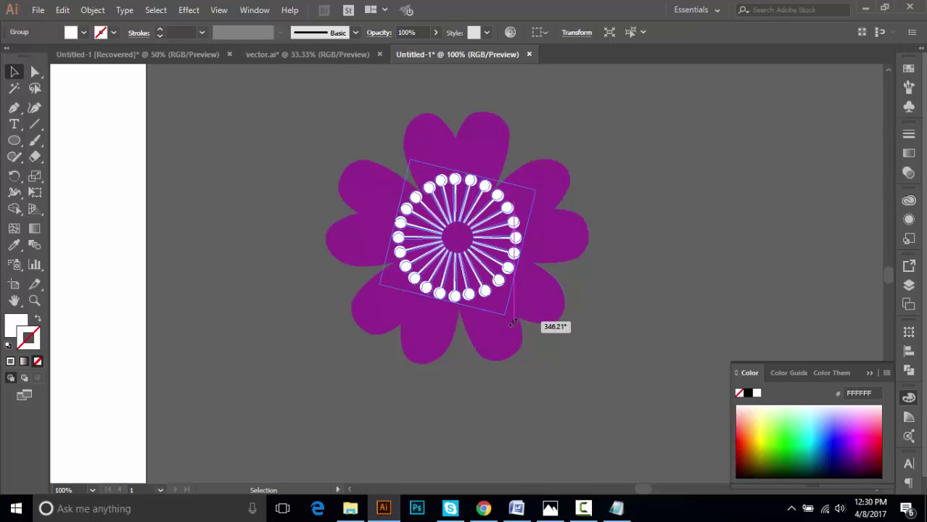
click(637, 322)
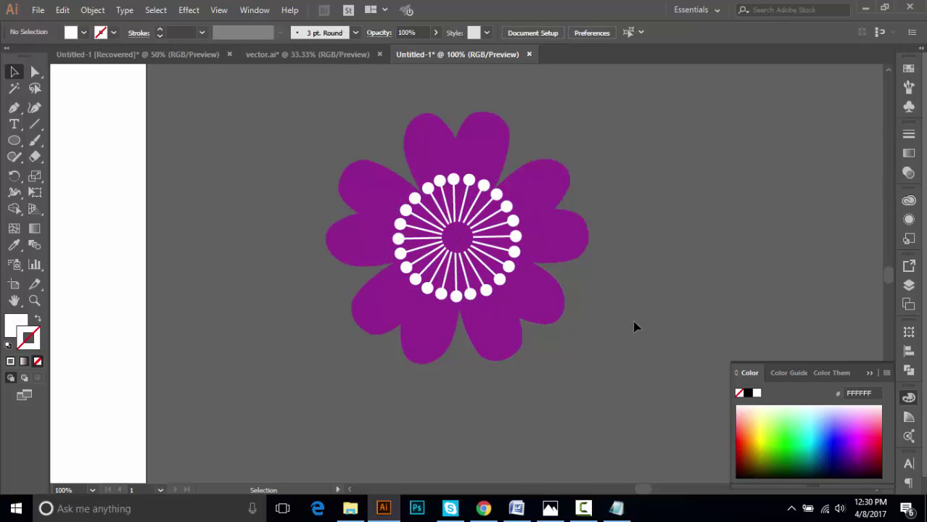
click(484, 289)
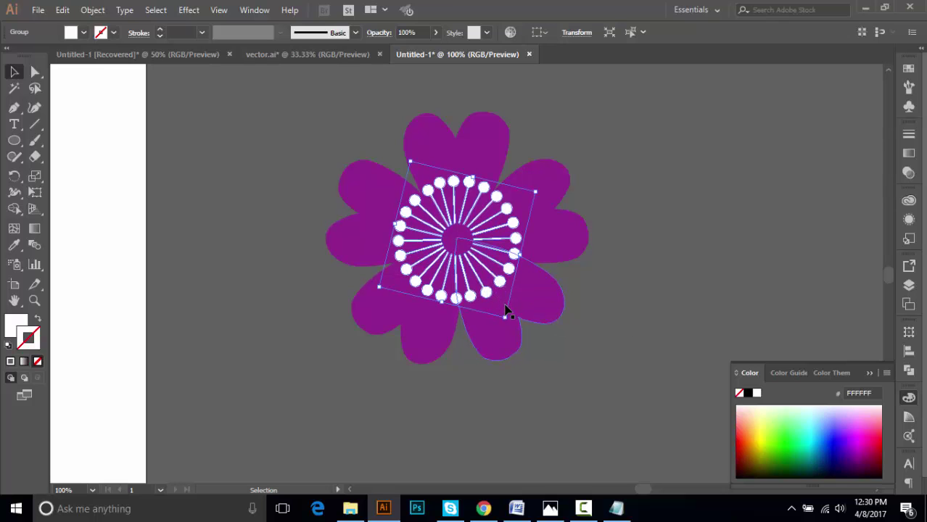
click(648, 290)
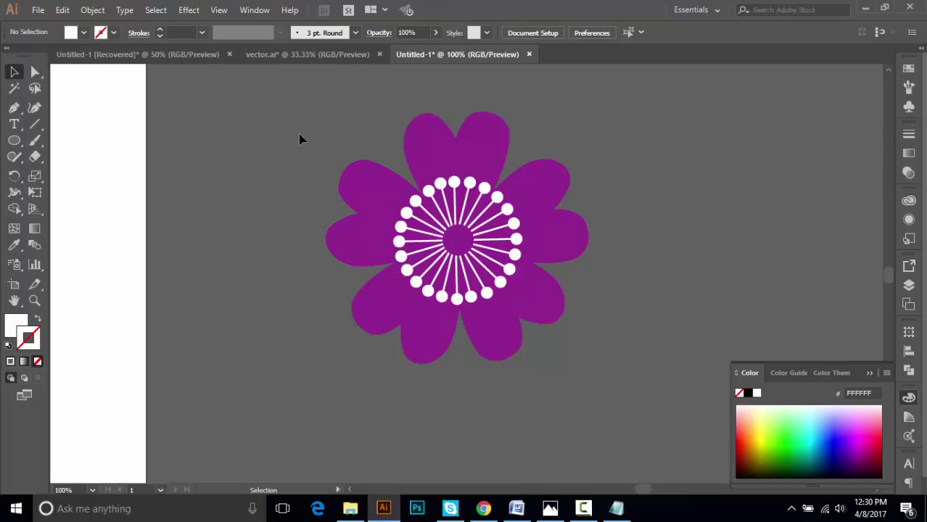
Try Pathfinder Minus Front on the whole flower, then undo it
drag(302, 138, 591, 395)
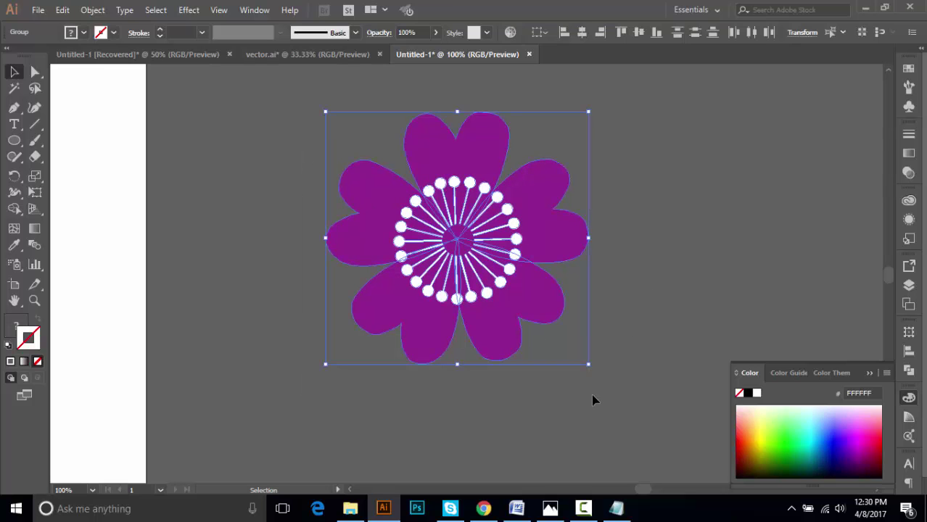
click(908, 370)
click(774, 359)
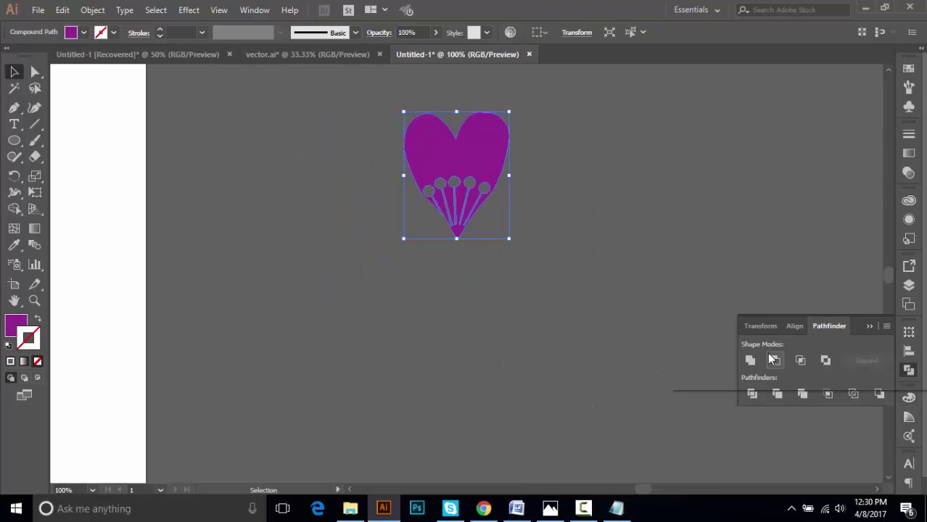
key(ctrl+z)
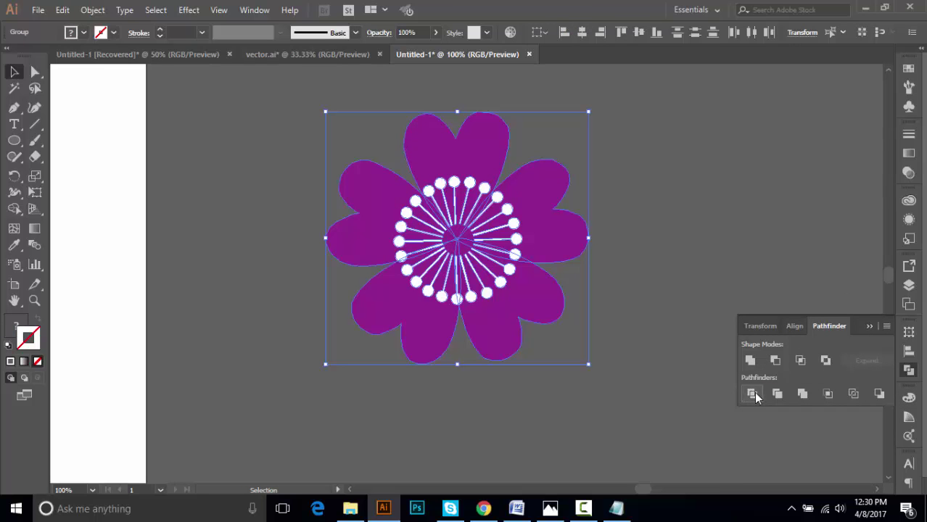
click(667, 290)
Magic Wand-select the white stamen shapes and delete them to cut them out
click(13, 88)
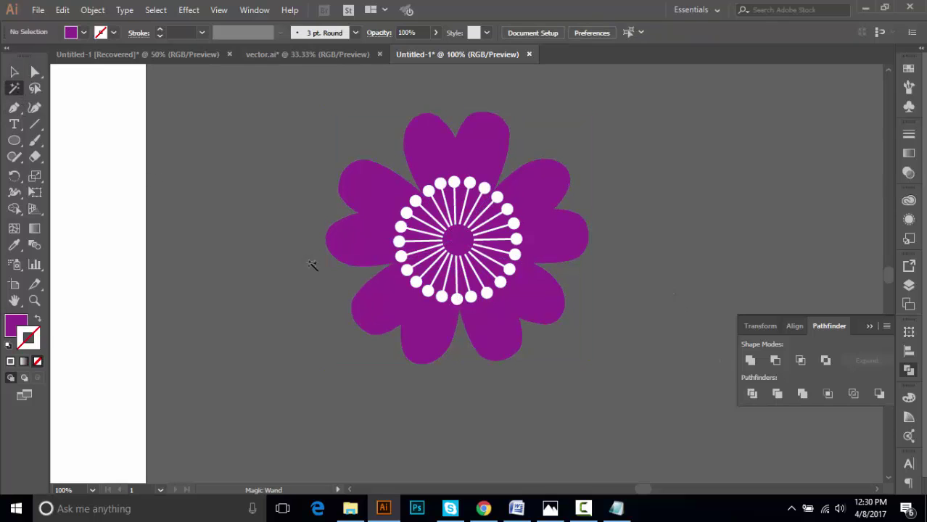
click(485, 291)
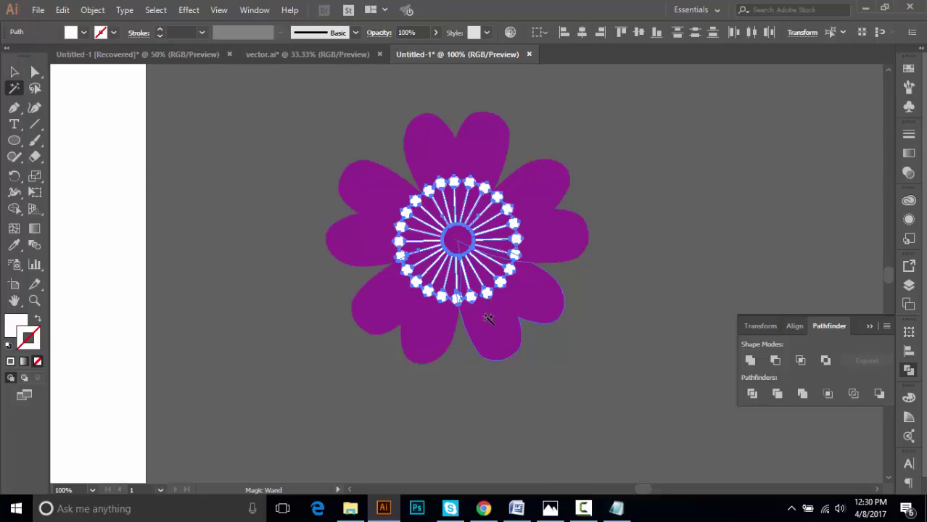
key(Delete)
click(13, 71)
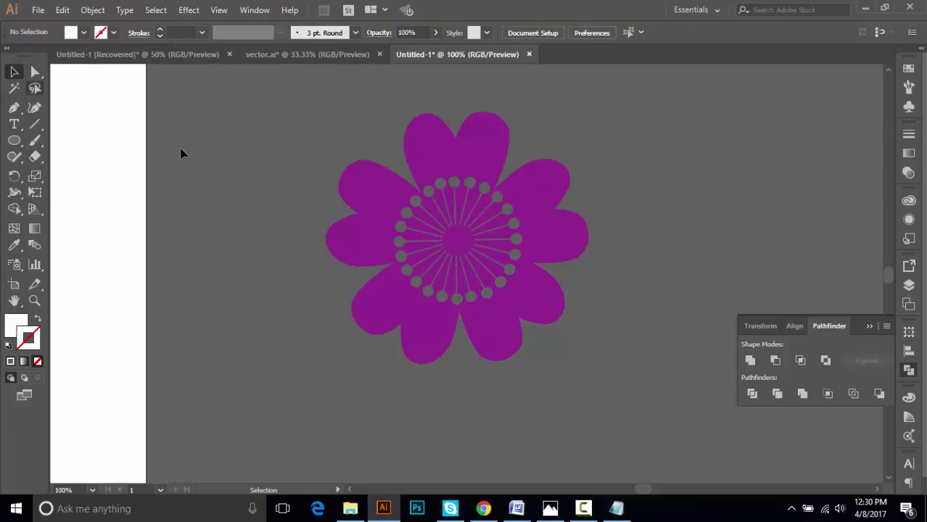
click(429, 283)
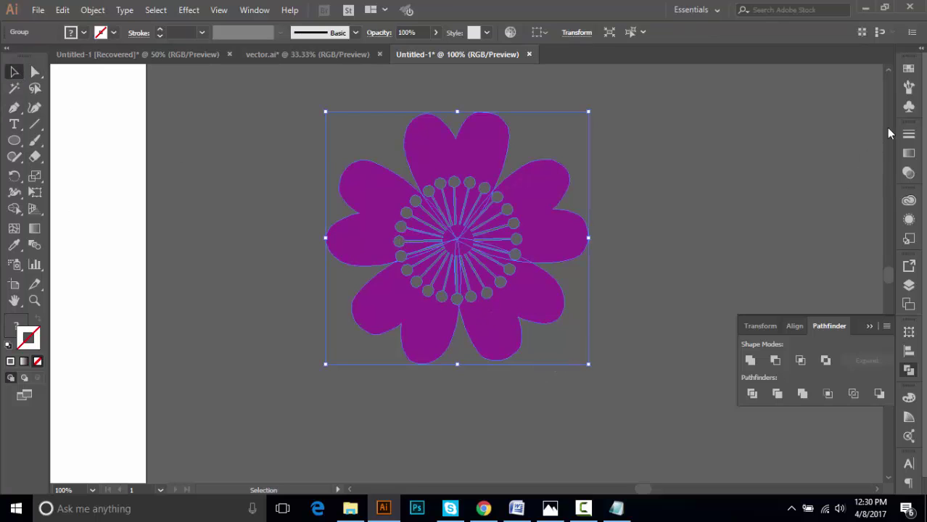
Give the flower no stroke and a pale yellow fill from the Color panel
click(908, 68)
click(777, 105)
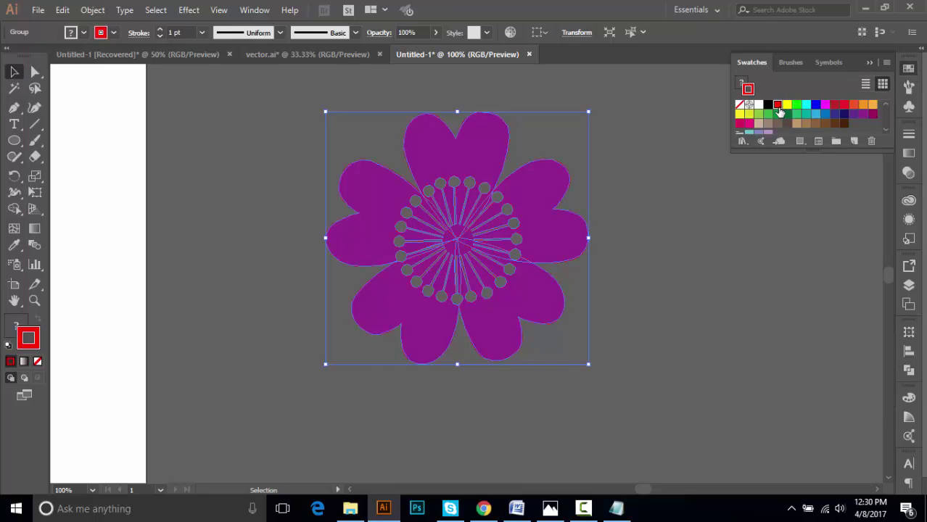
click(37, 361)
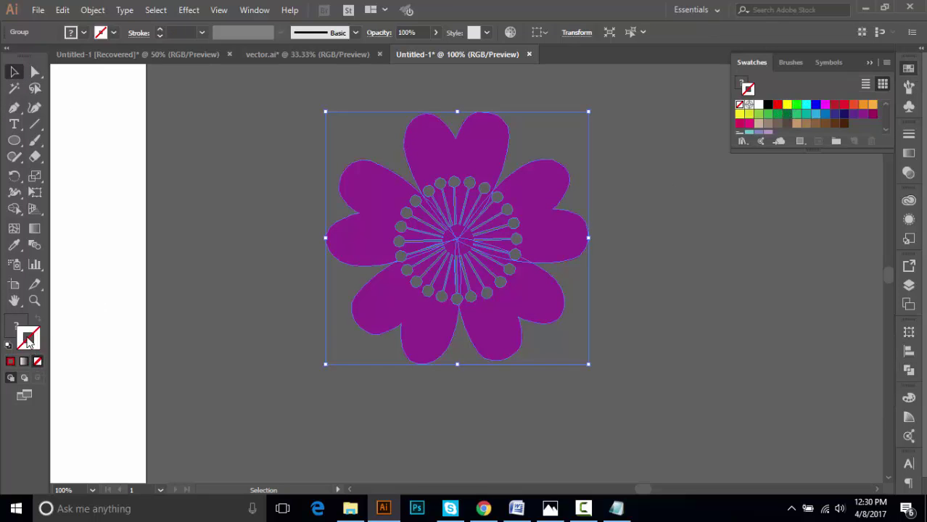
click(11, 323)
click(751, 410)
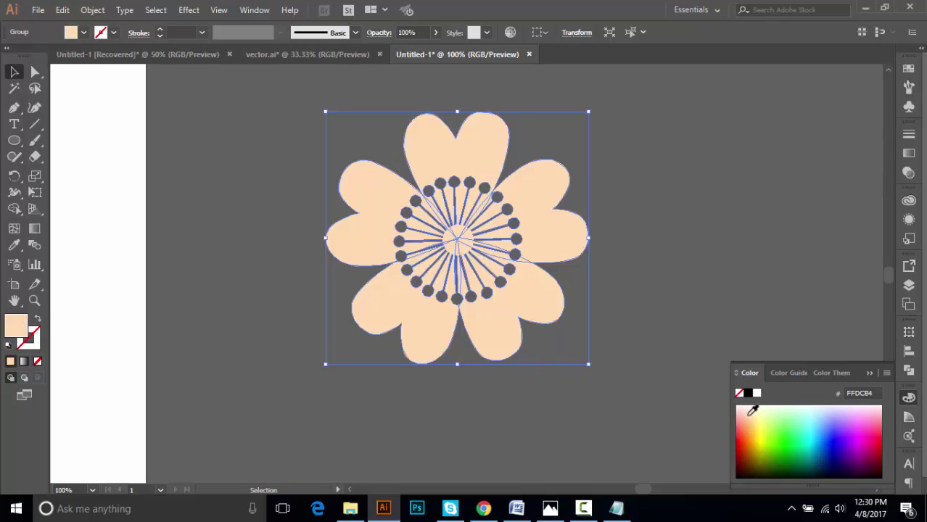
mouse_move(751, 410)
mouse_down()
mouse_move(758, 424)
mouse_move(765, 419)
mouse_up()
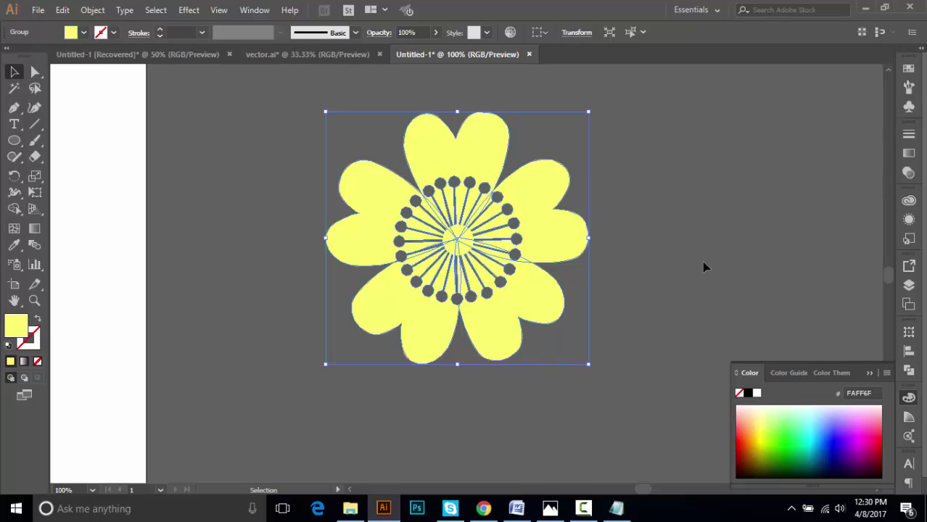
click(700, 268)
Unite the flower into one compound shape with Pathfinder and zoom out to 66.67%
click(536, 292)
click(909, 370)
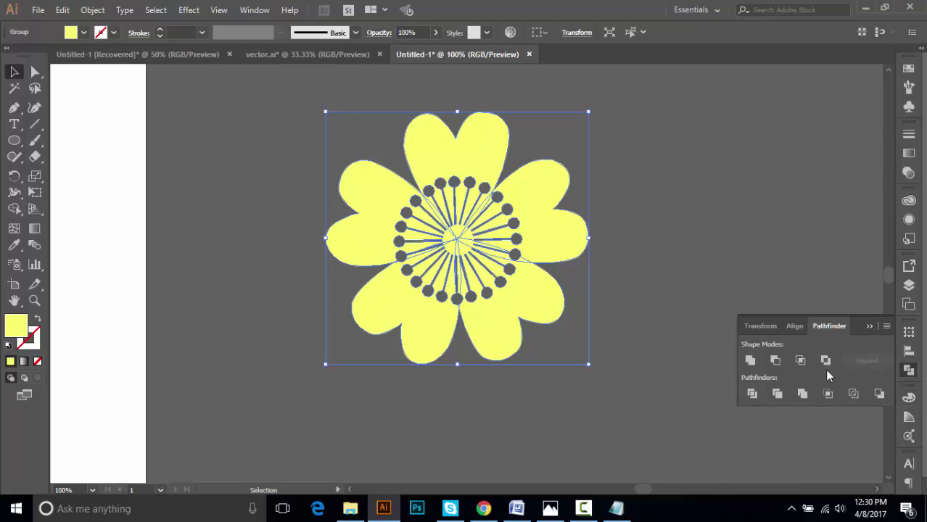
click(751, 360)
click(657, 325)
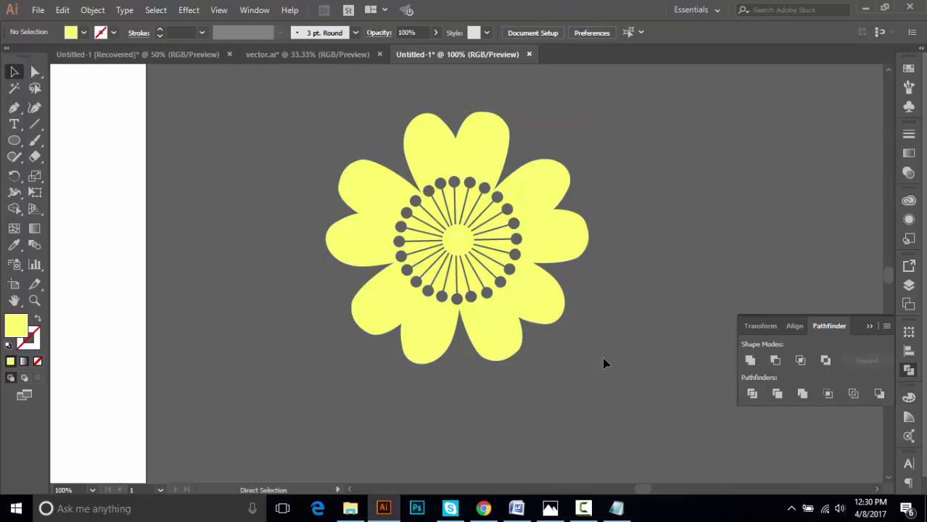
key(ctrl+minus)
Add a 'FLOWER' text label below the flower
click(478, 247)
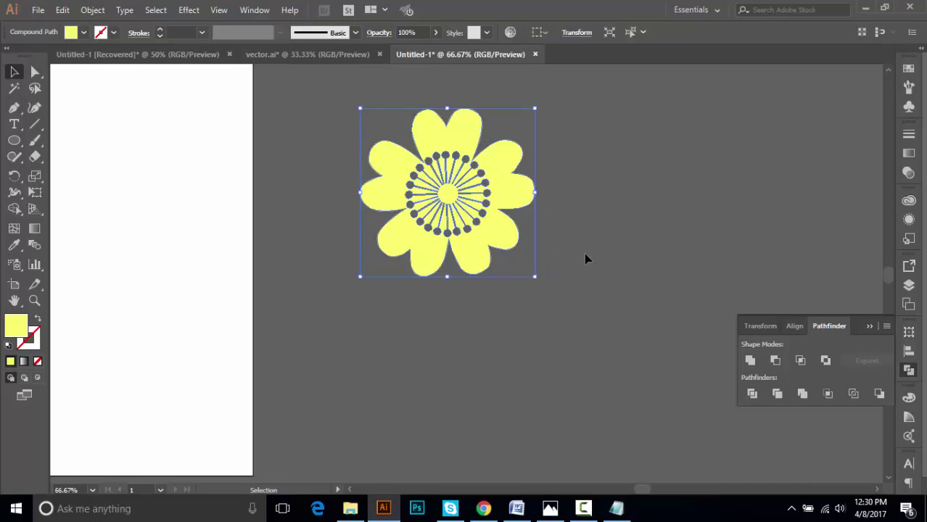
click(586, 259)
scroll(454, 330, right, 2)
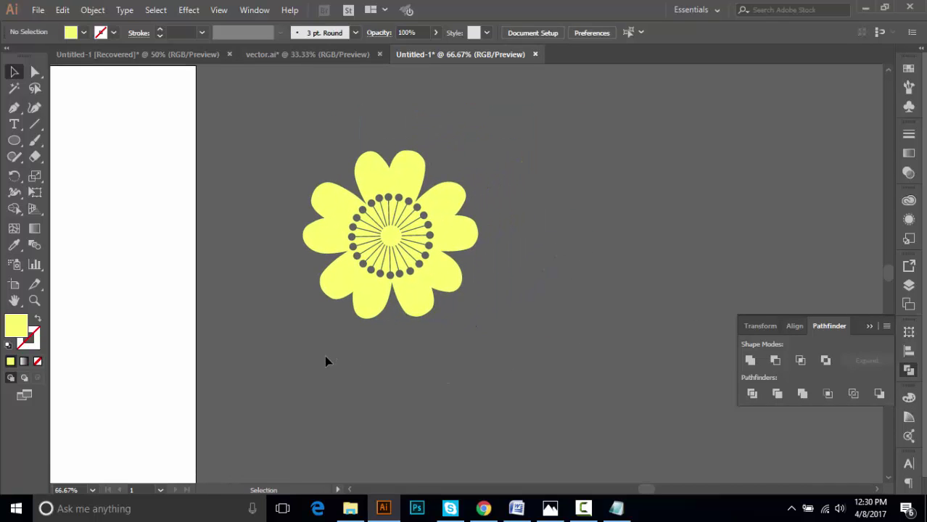
click(13, 124)
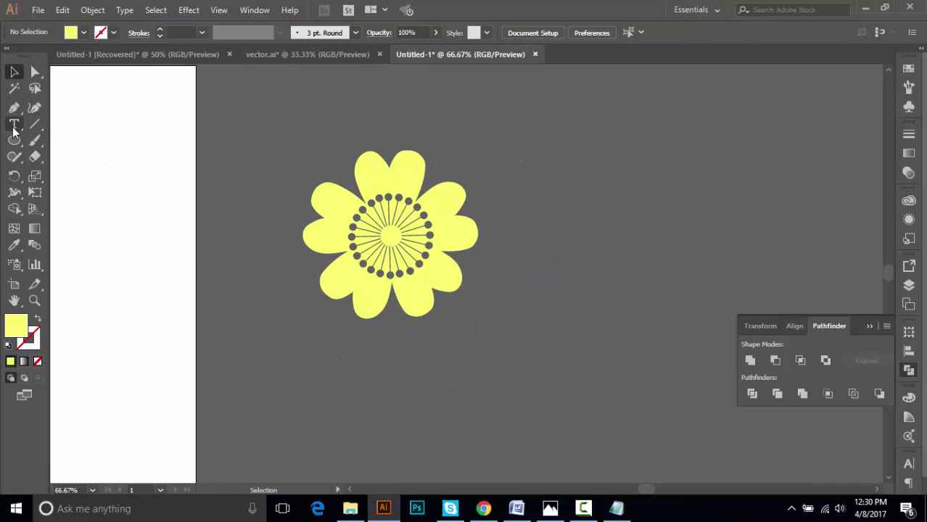
click(317, 357)
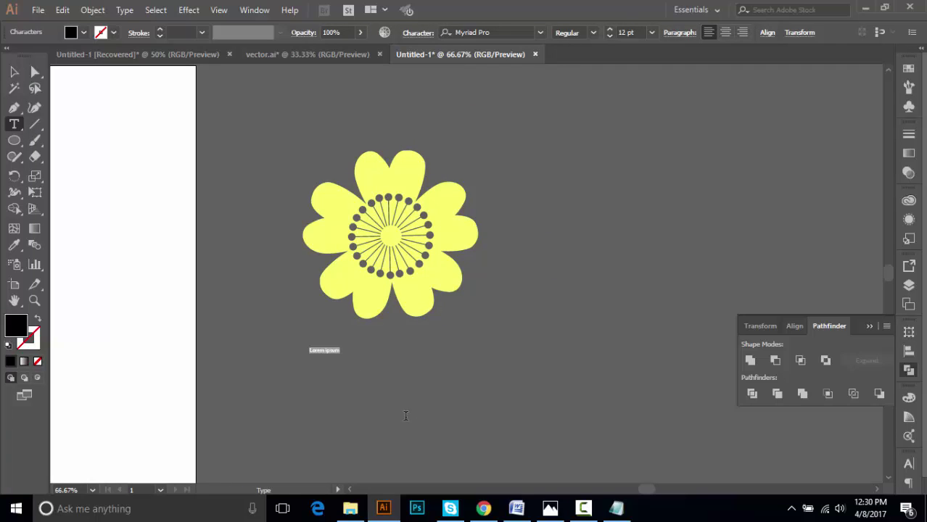
text(Flower)
click(14, 71)
Enlarge the FLOWER text and move it under the flower
drag(326, 358, 426, 389)
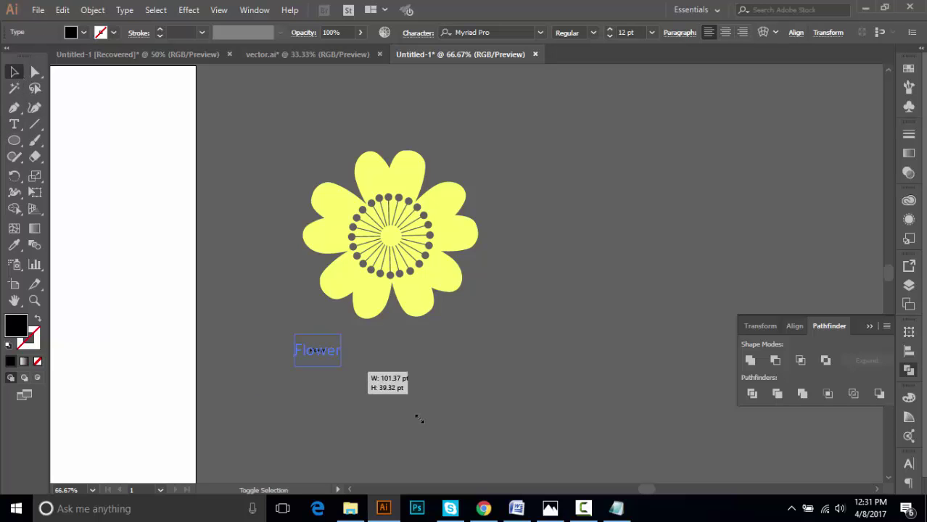
mouse_move(349, 363)
mouse_down()
mouse_move(429, 368)
mouse_move(416, 367)
mouse_up()
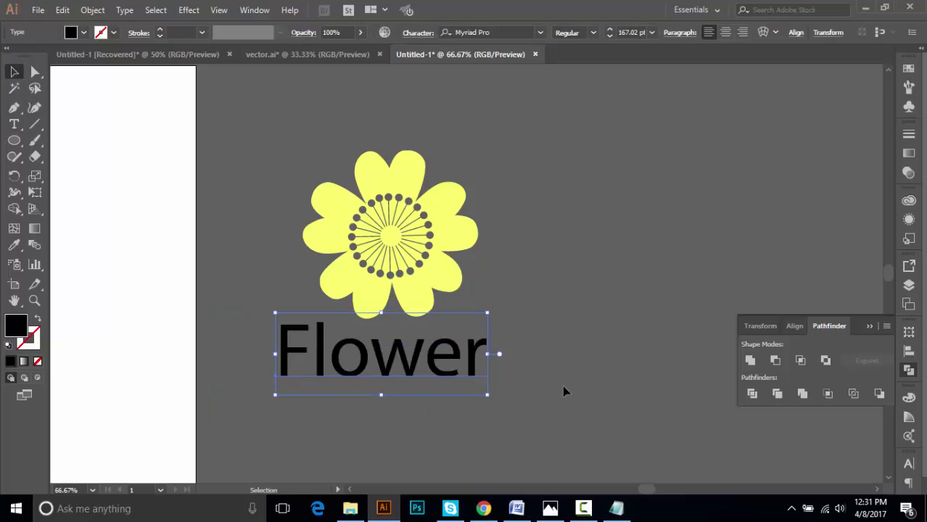
click(443, 388)
click(433, 370)
Set the FLOWER text's font to Neou Thin in the Character panel
click(908, 464)
click(824, 354)
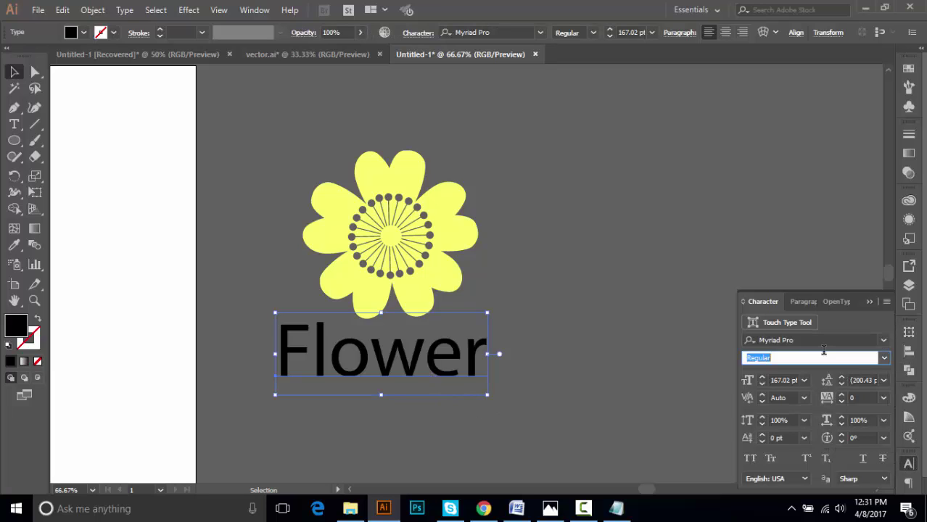
key(Escape)
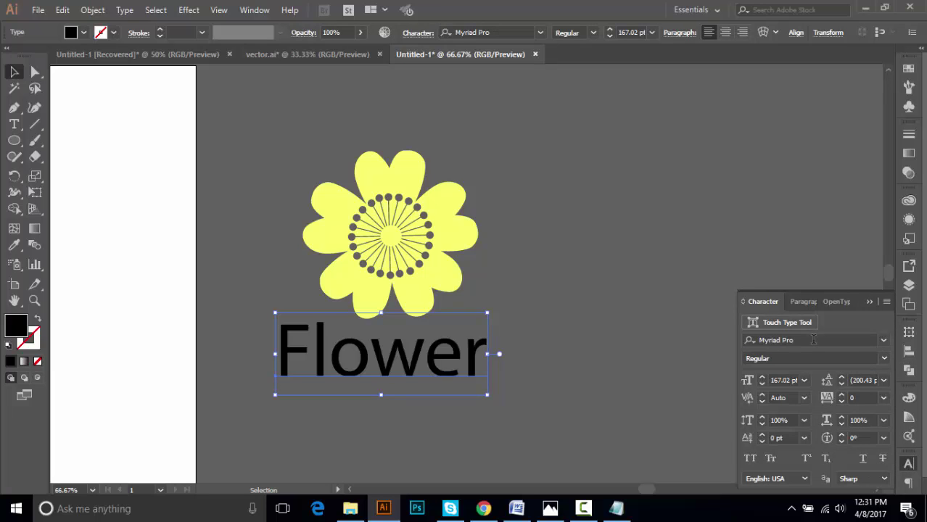
click(811, 339)
key(Down)
key(Down)
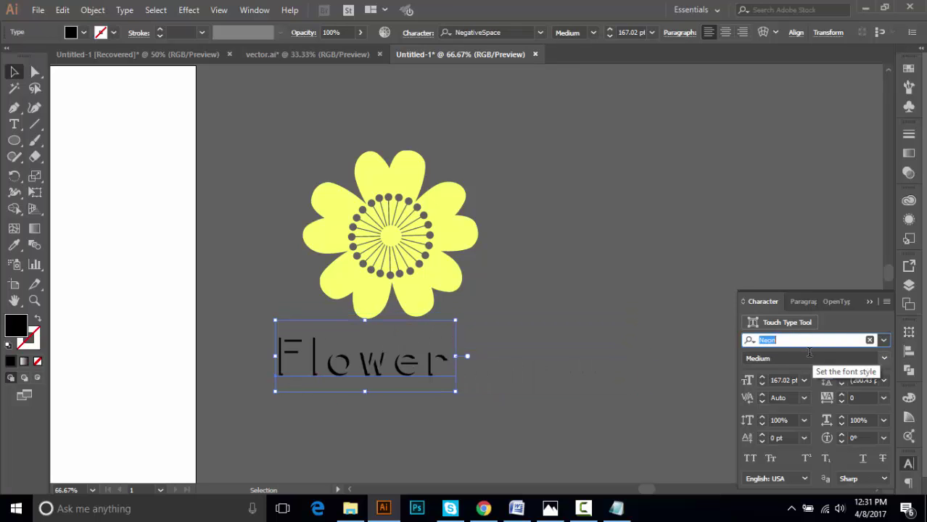
key(Down)
key(Down)
key(Down)
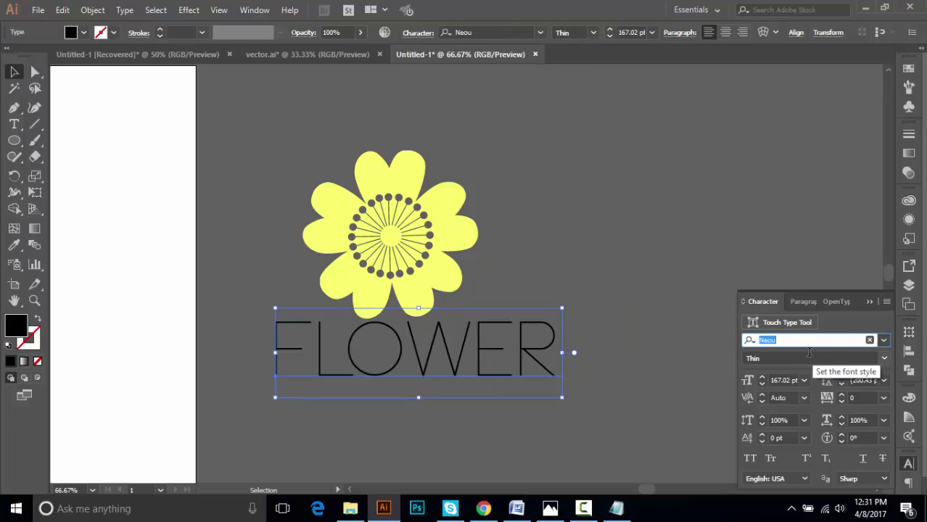
Shrink FLOWER to about 137 pt and reposition it under the flower
click(621, 356)
drag(500, 350, 477, 361)
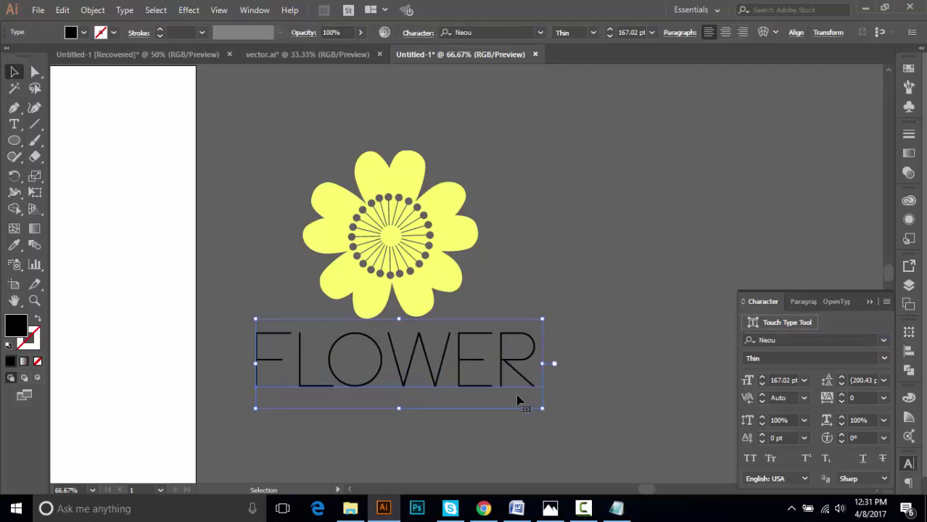
drag(542, 400, 517, 400)
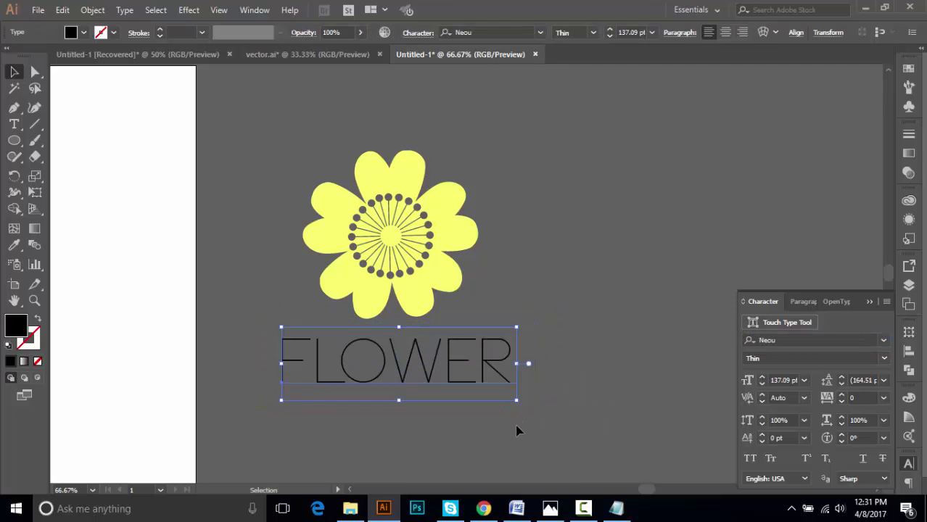
click(481, 401)
click(472, 384)
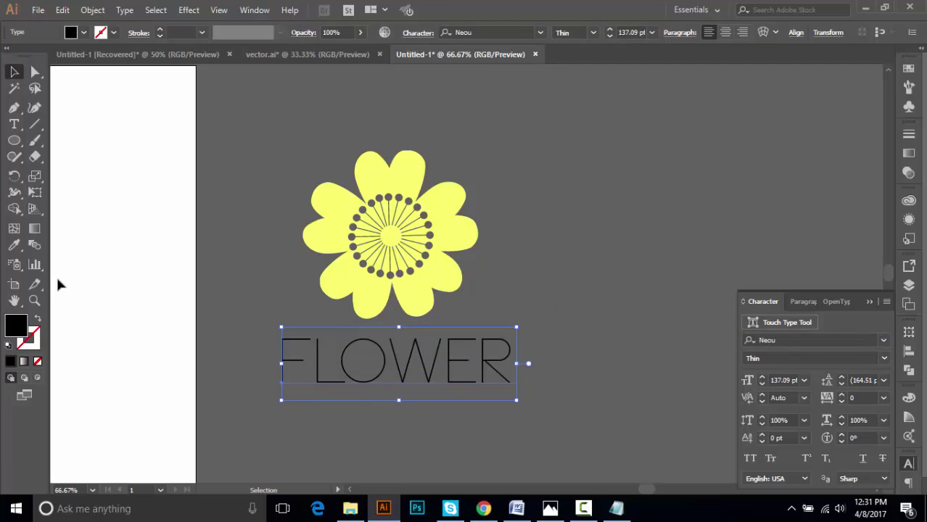
Colour FLOWER with the petals' yellow via Eyedropper and nudge it into place
click(14, 244)
click(333, 291)
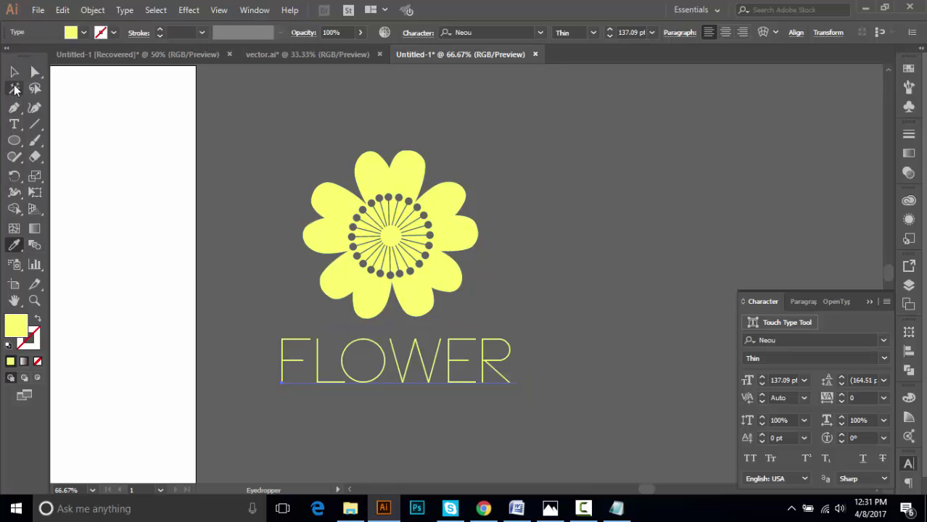
click(14, 72)
click(317, 289)
drag(432, 377, 423, 371)
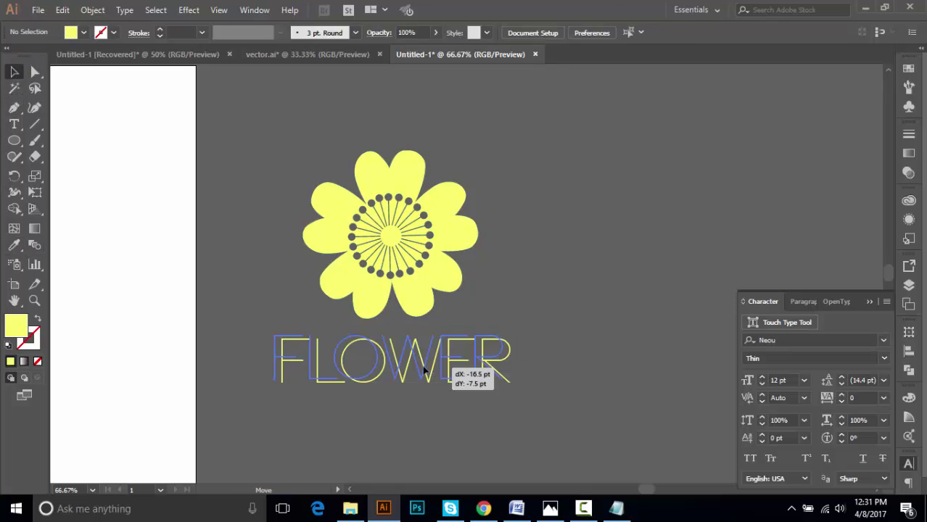
click(386, 415)
Zoom out, pan to empty canvas space, and show the rulers
key(ctrl+minus)
key(ctrl+minus)
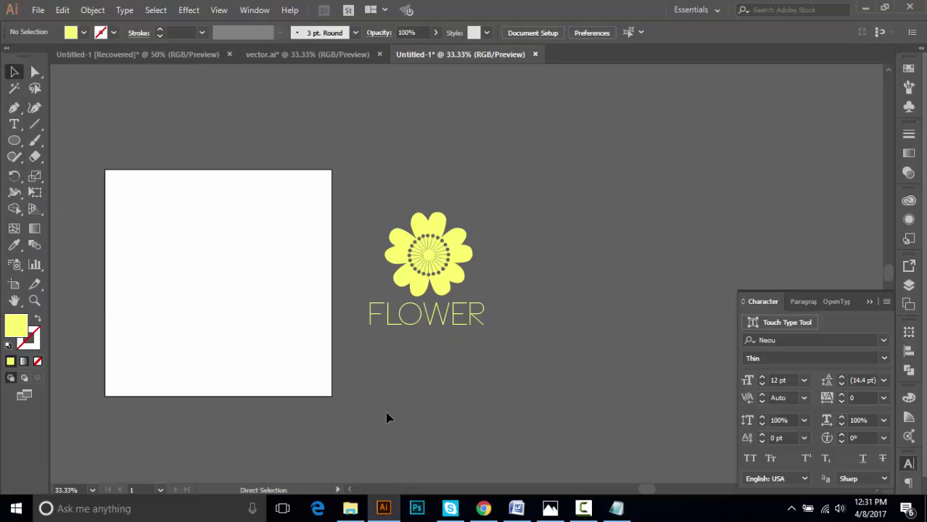
drag(382, 412, 417, 412)
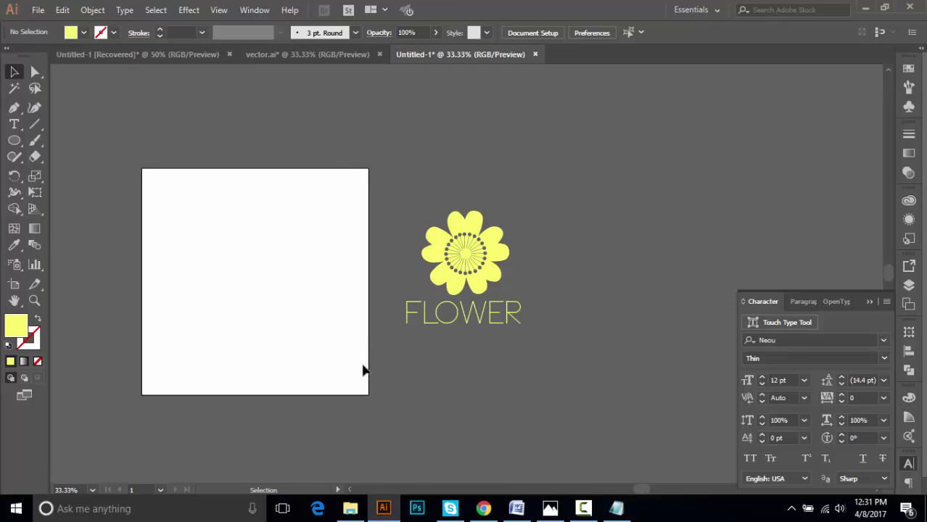
mouse_move(424, 352)
mouse_down()
mouse_move(351, 345)
mouse_move(376, 331)
mouse_move(375, 386)
mouse_move(407, 387)
mouse_move(405, 380)
mouse_up()
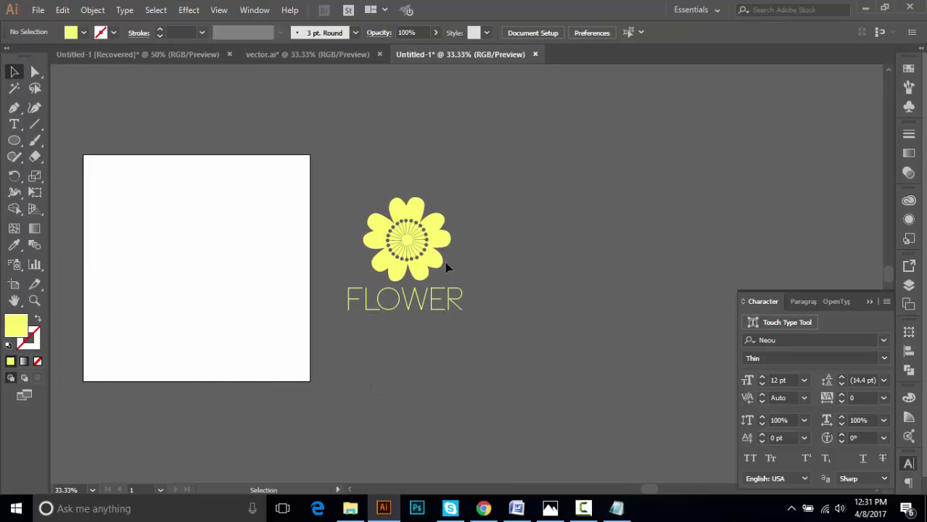
click(14, 108)
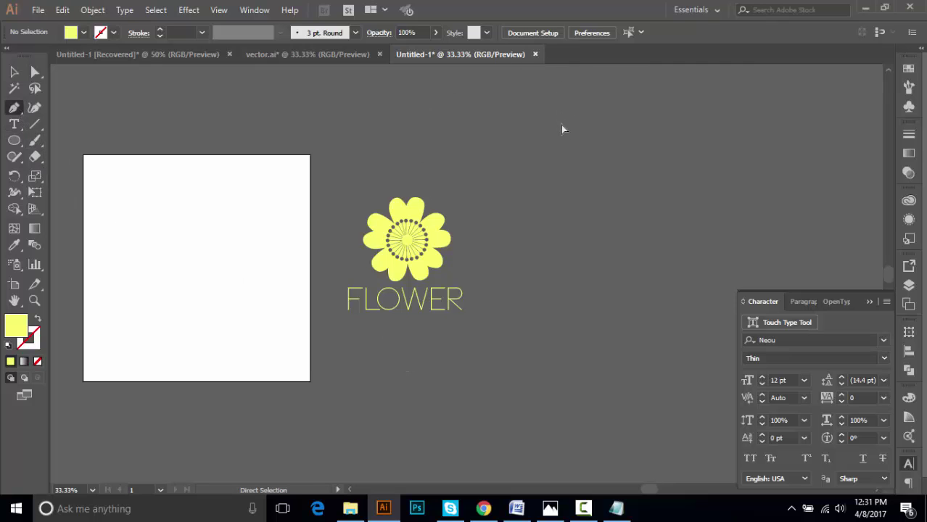
key(ctrl+r)
Place two horizontal guides, the upper at the flower's centre, and start a pen path on the lower one
mouse_move(582, 71)
mouse_down()
mouse_move(589, 161)
mouse_move(578, 366)
mouse_move(463, 383)
mouse_up()
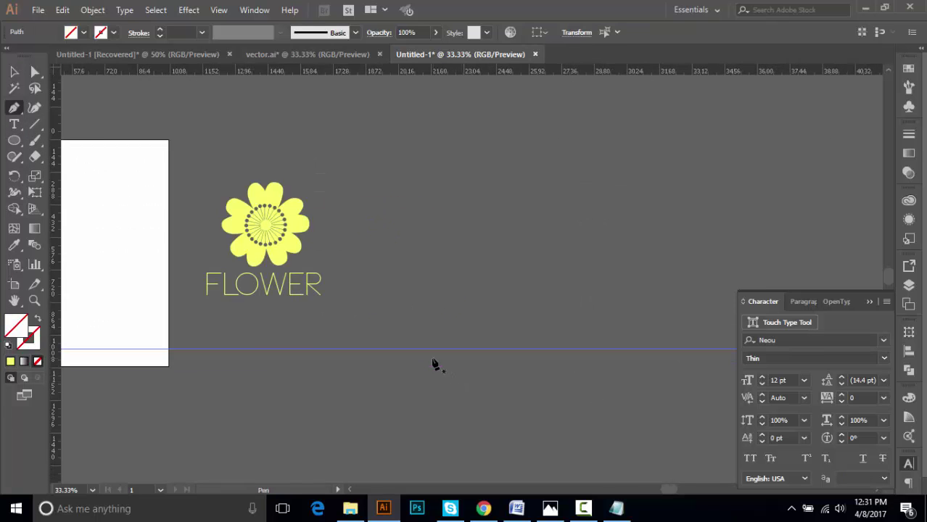
ctrl+click(444, 125)
drag(449, 71, 476, 243)
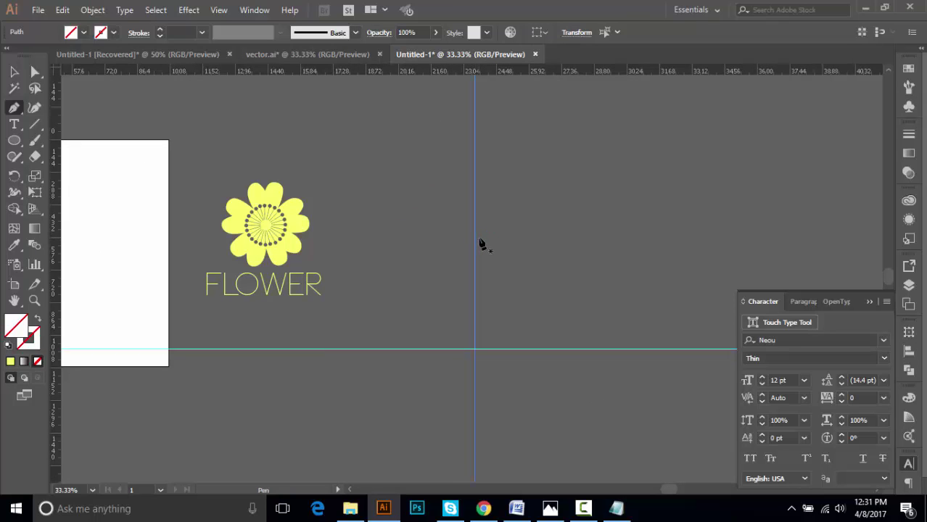
key(Delete)
drag(509, 73, 508, 286)
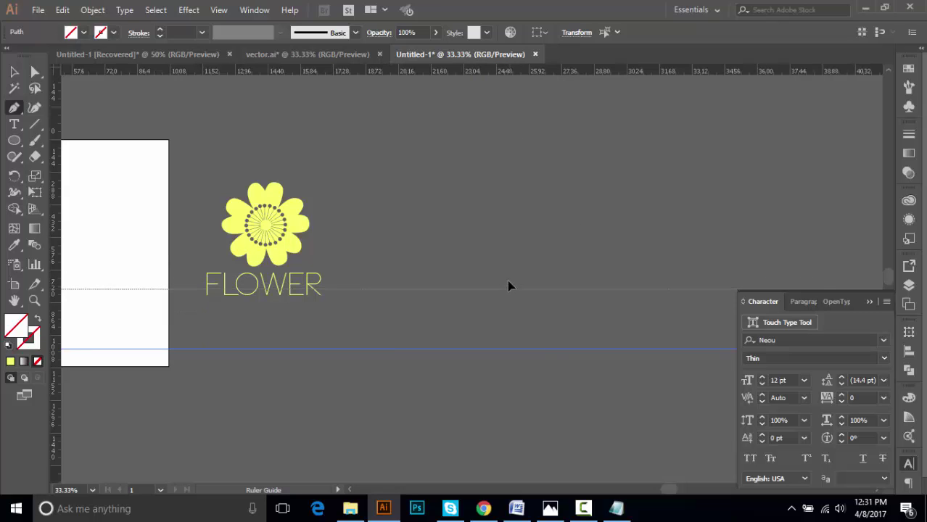
drag(508, 286, 507, 234)
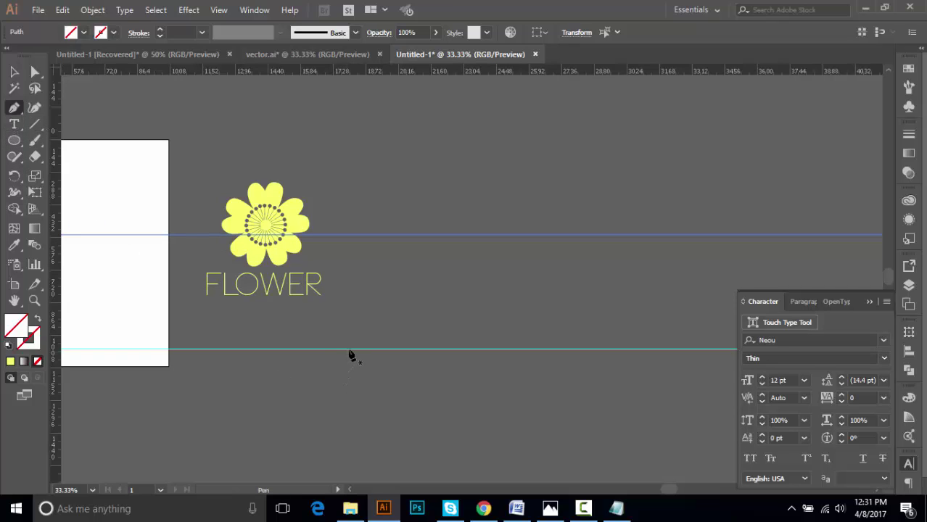
drag(348, 350, 405, 349)
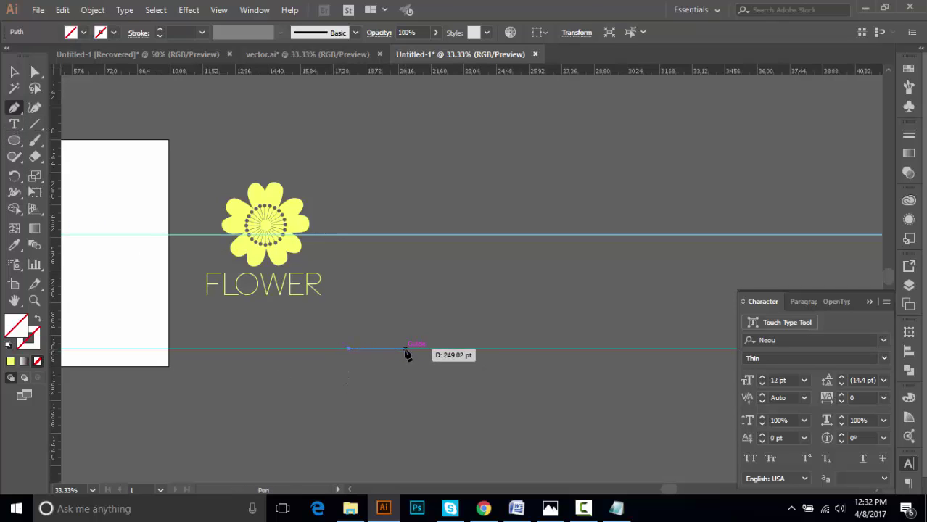
Pen-draw stepped building blocks on the lower guide, with a tall central tower and a short right ledge
mouse_move(406, 349)
mouse_down()
mouse_move(407, 294)
mouse_move(427, 341)
mouse_move(488, 338)
mouse_up()
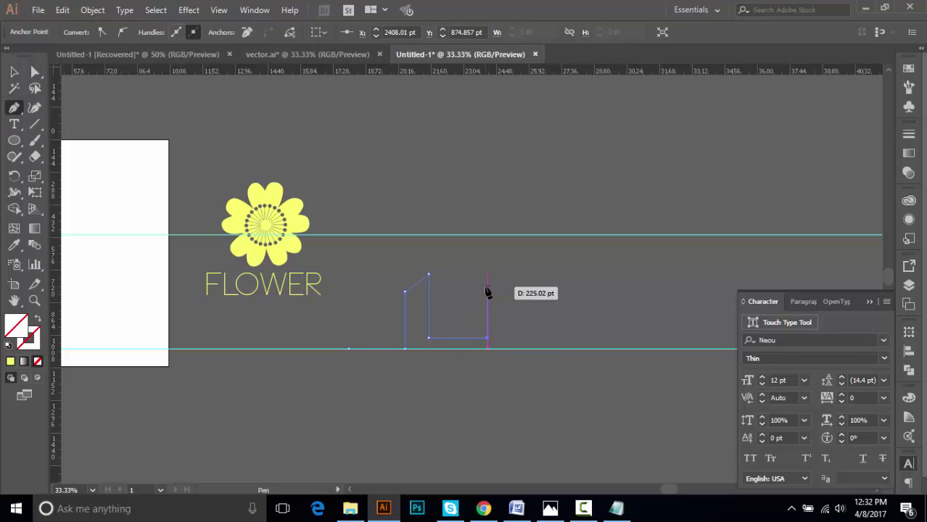
click(488, 287)
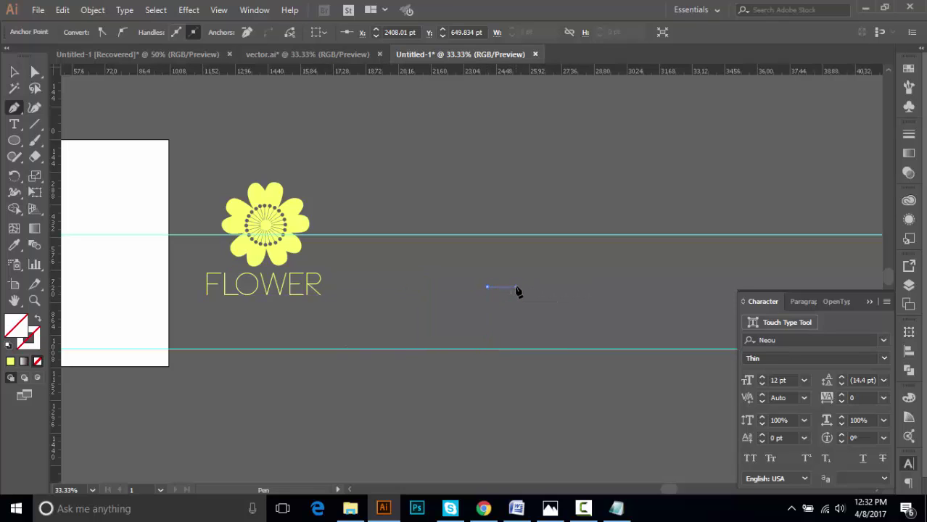
click(516, 287)
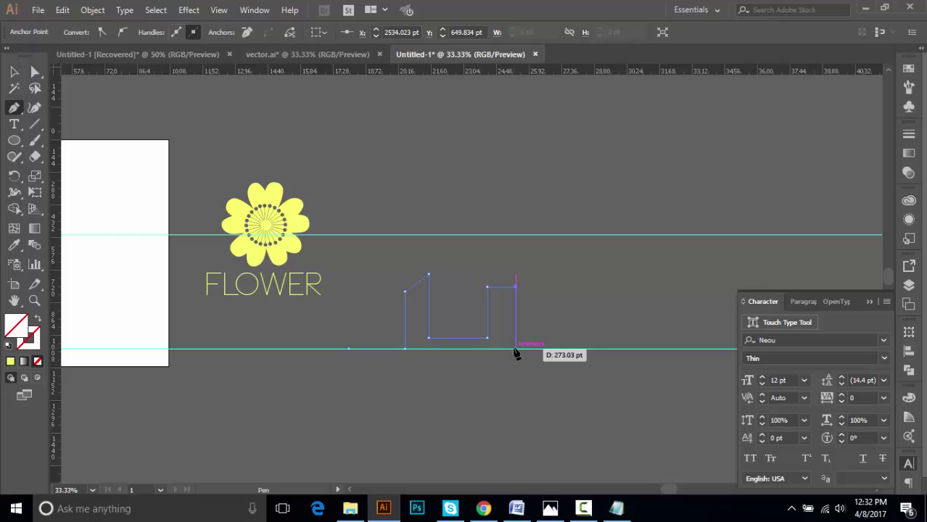
click(516, 349)
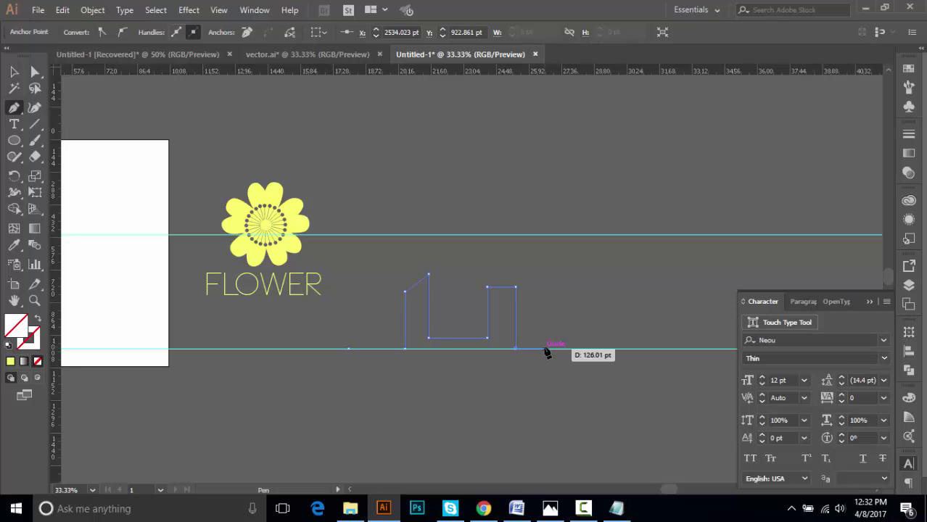
click(441, 348)
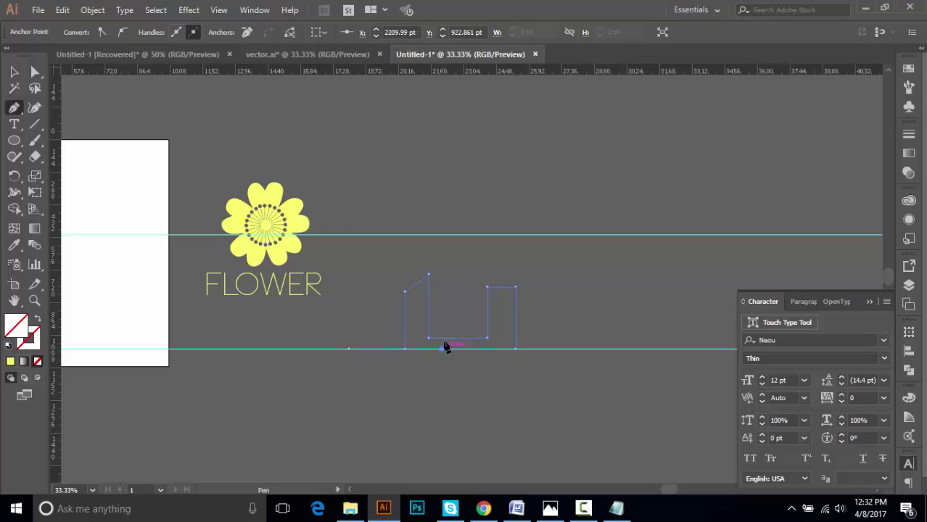
click(442, 246)
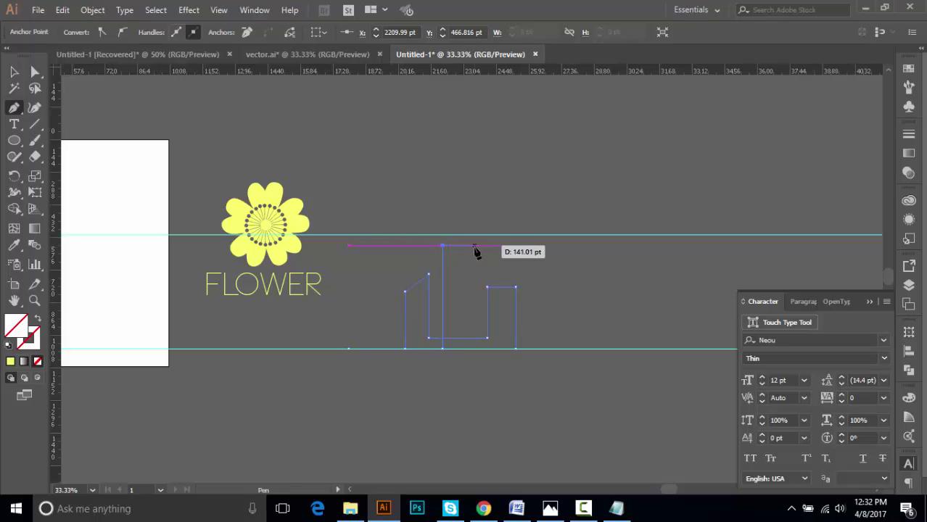
click(475, 246)
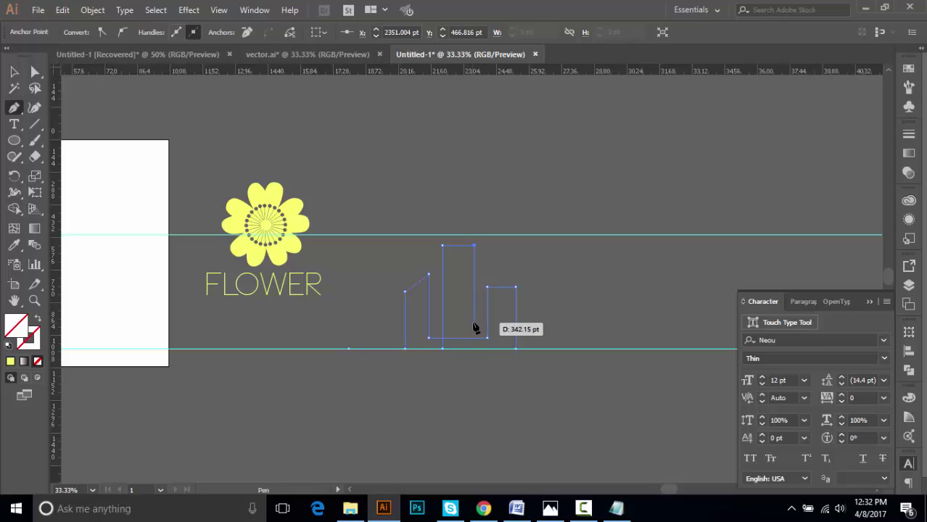
click(474, 321)
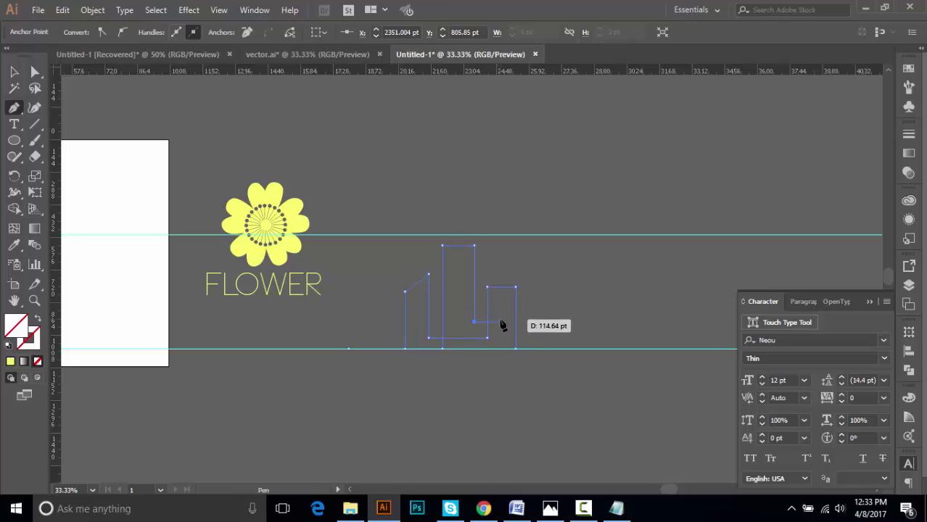
click(502, 323)
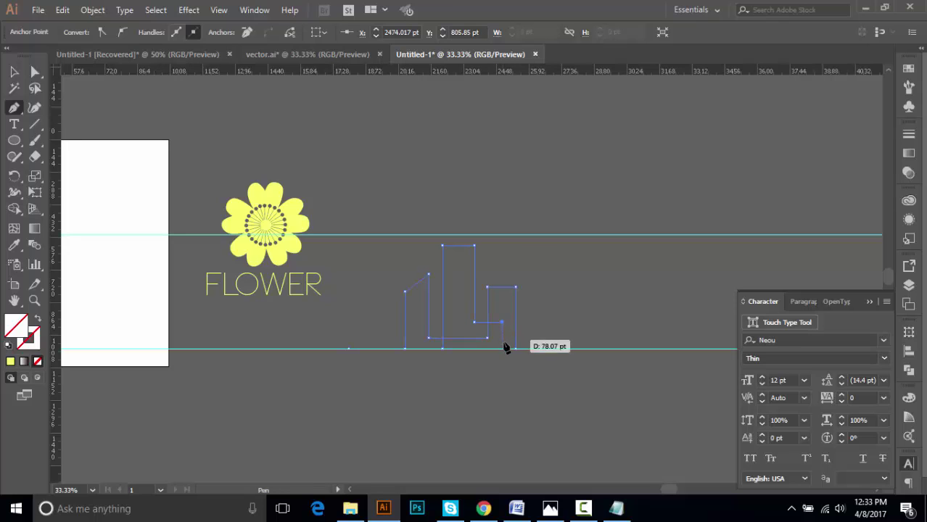
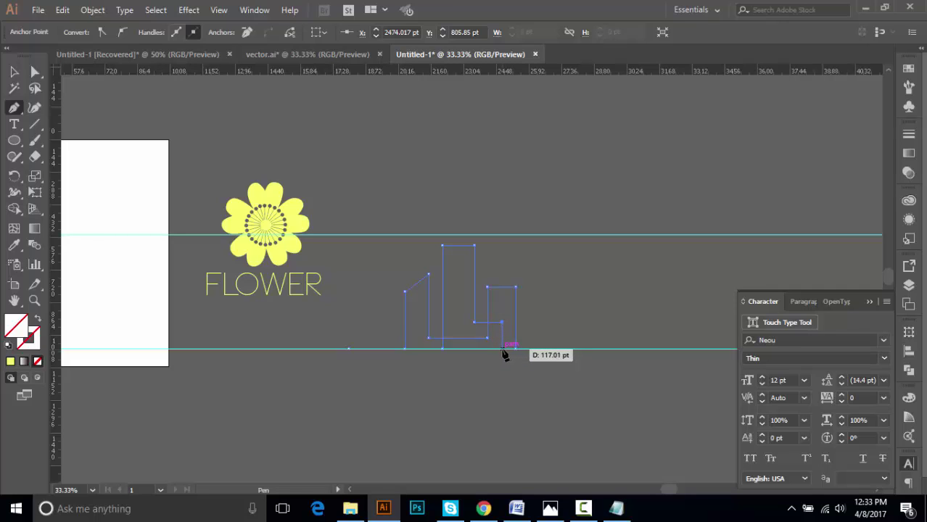
Complete the skyline path with a ground line running along the baseline
click(502, 349)
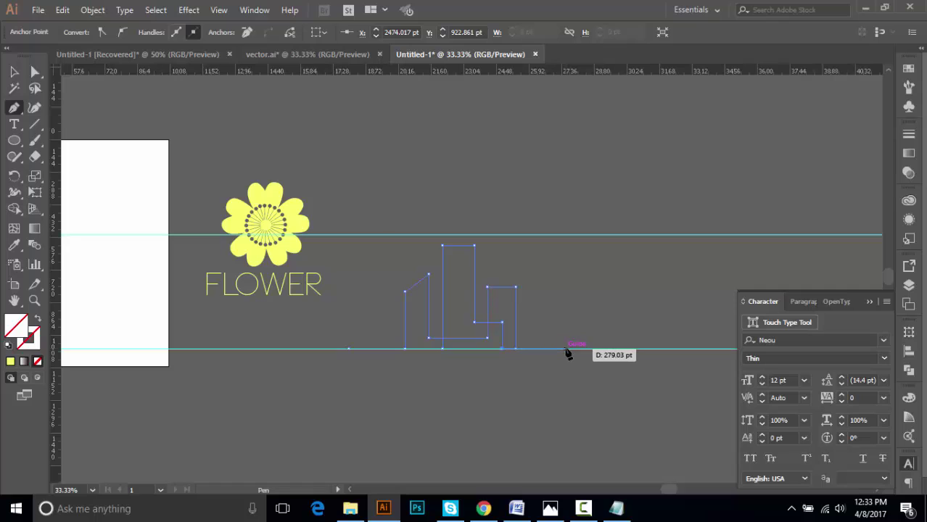
click(566, 350)
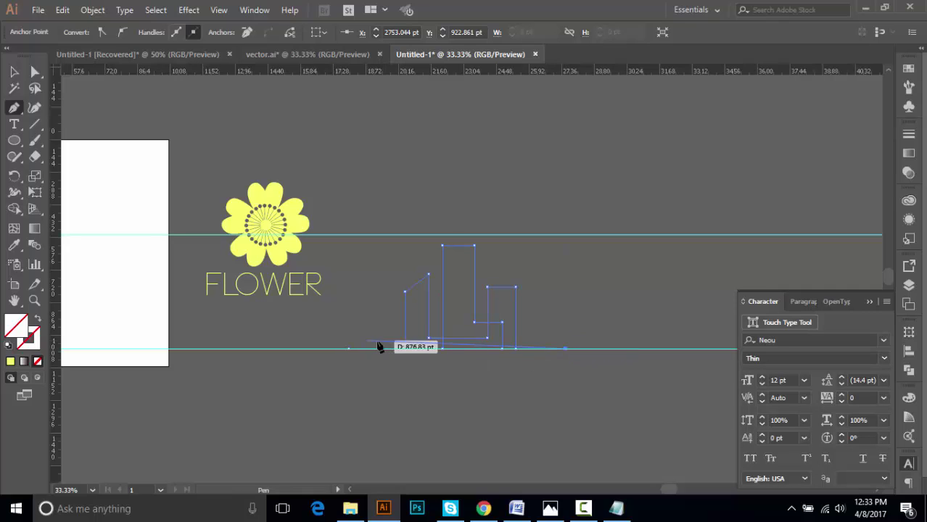
click(14, 71)
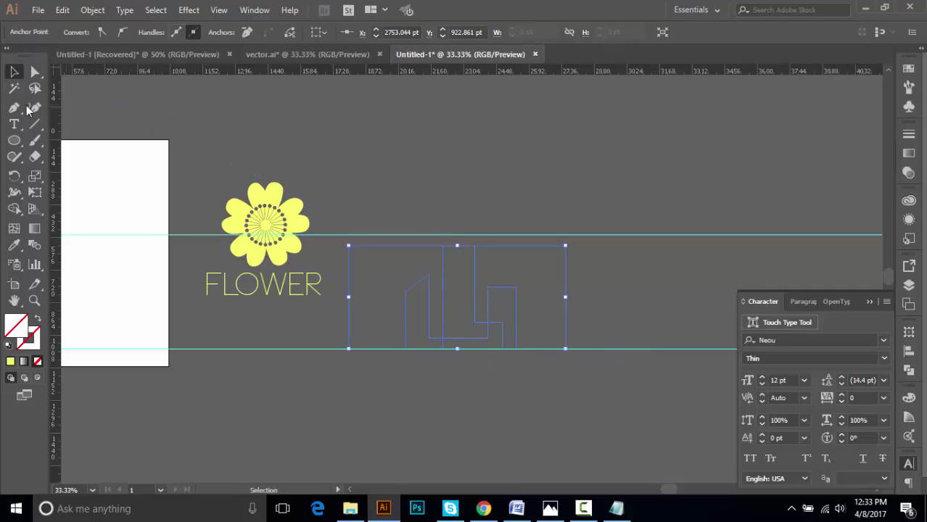
Give the skyline a red FF0000 stroke at 11 pt
click(42, 346)
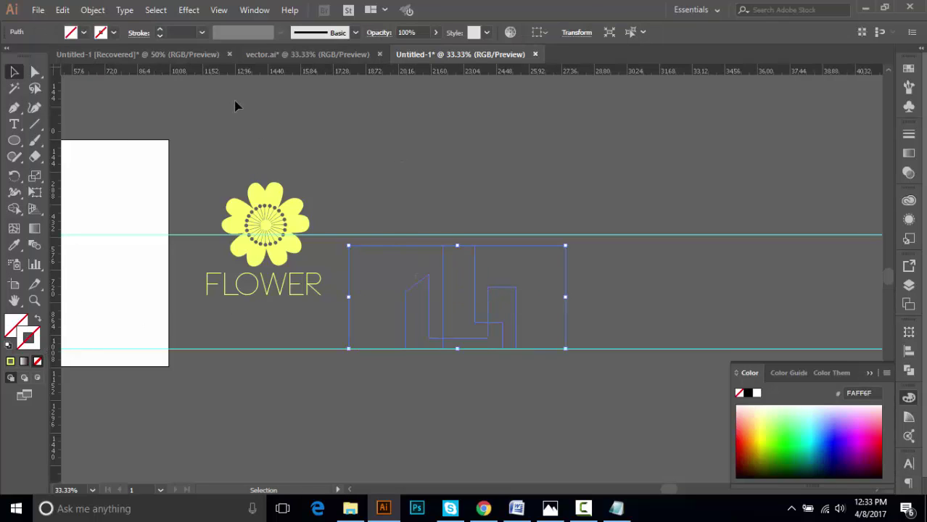
click(160, 30)
click(160, 30)
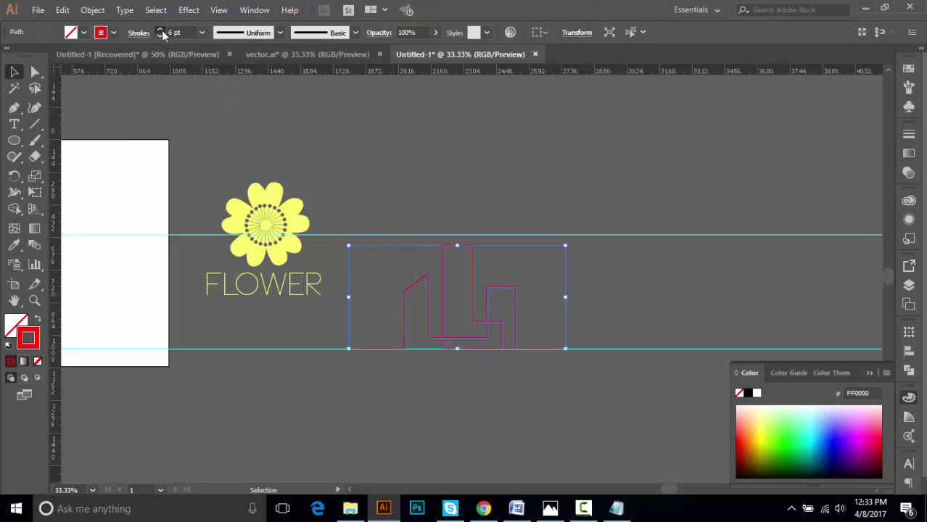
click(474, 216)
scroll(520, 356, down, 2)
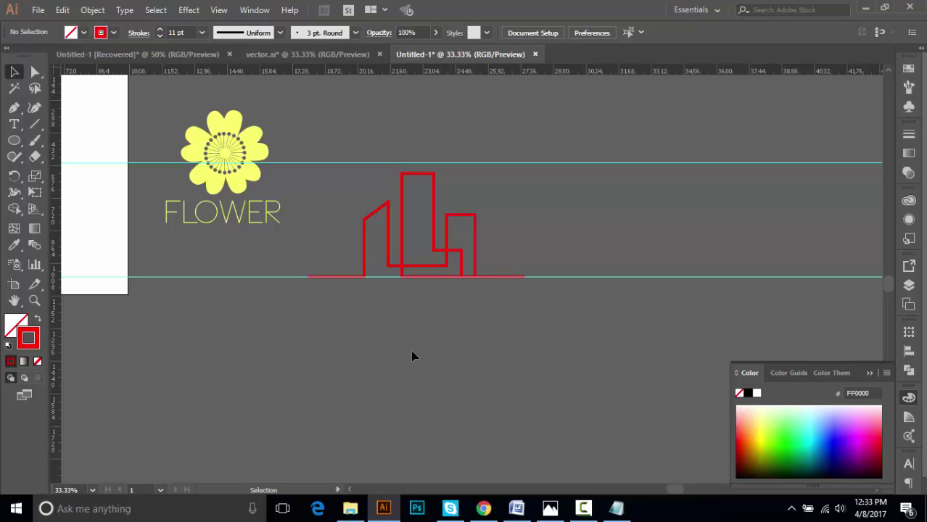
Recolour the skyline as an 8 pt outline in the flower's yellow FAFF6F
click(262, 177)
click(376, 265)
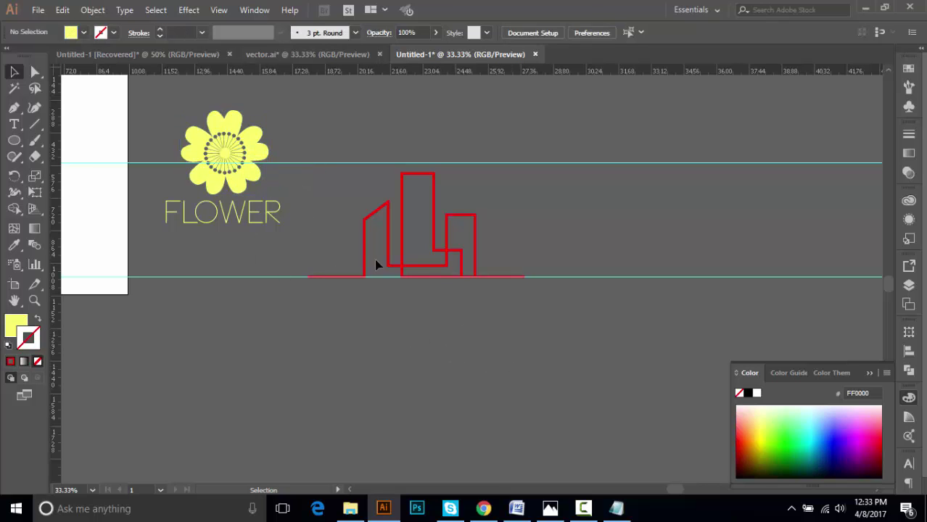
drag(334, 210, 493, 255)
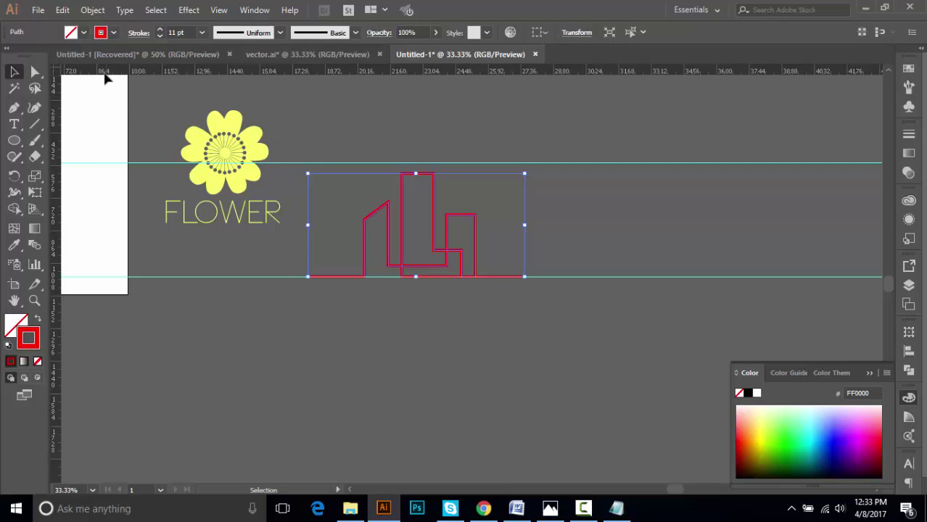
click(14, 245)
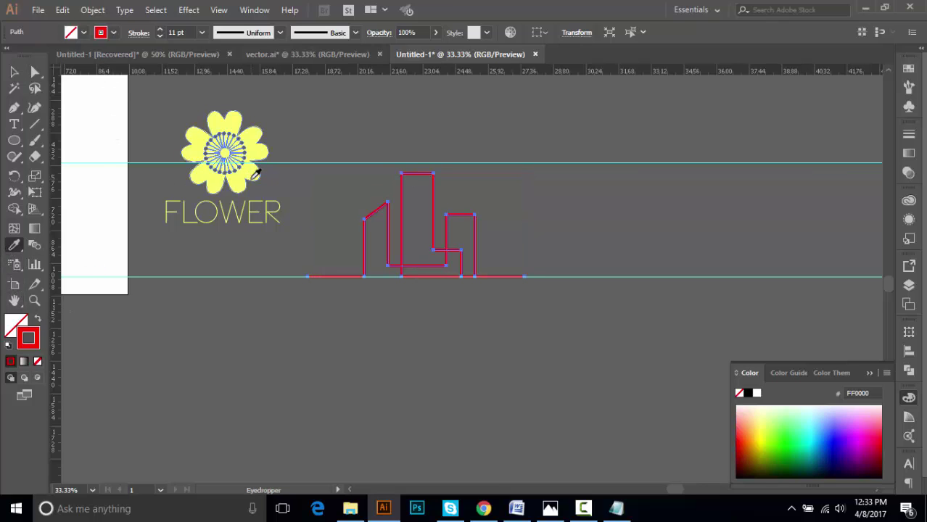
click(255, 174)
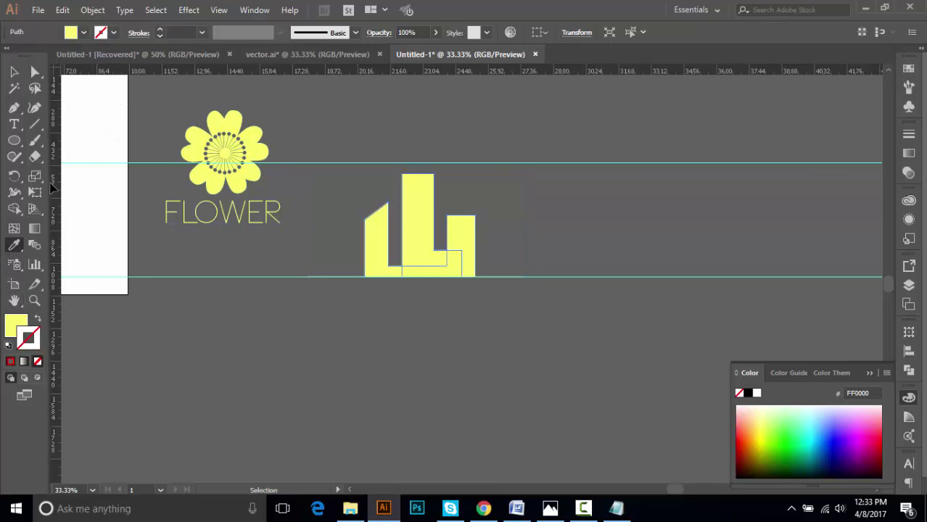
click(38, 318)
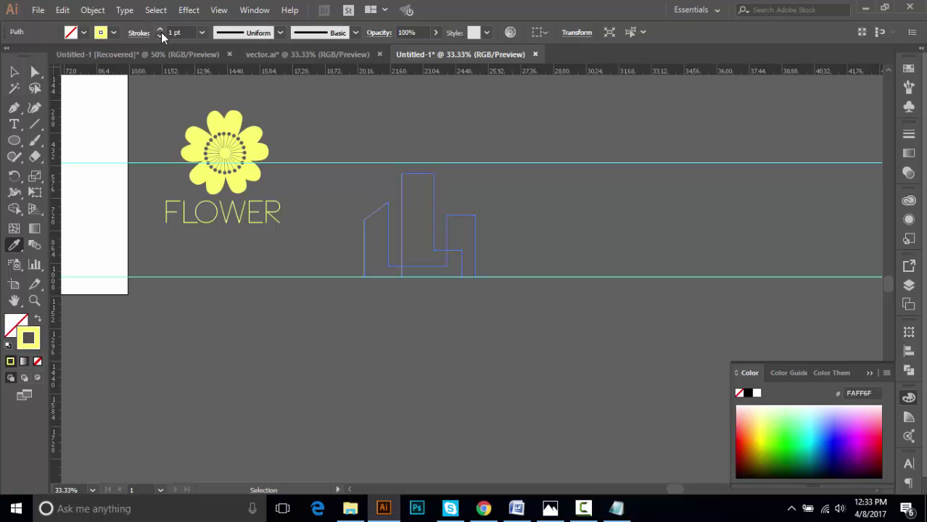
click(160, 31)
click(161, 31)
click(161, 31)
click(160, 32)
click(160, 32)
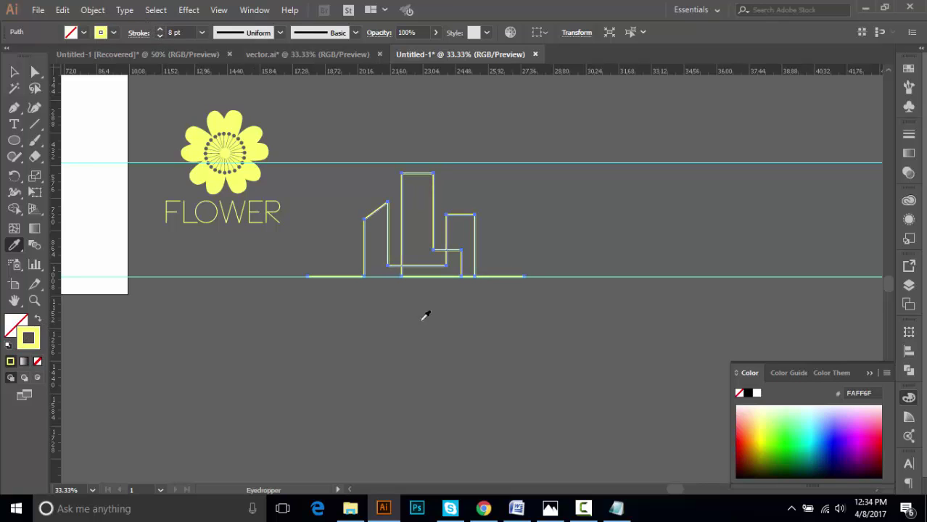
Delete the lower guide line
key(v)
click(622, 313)
click(631, 276)
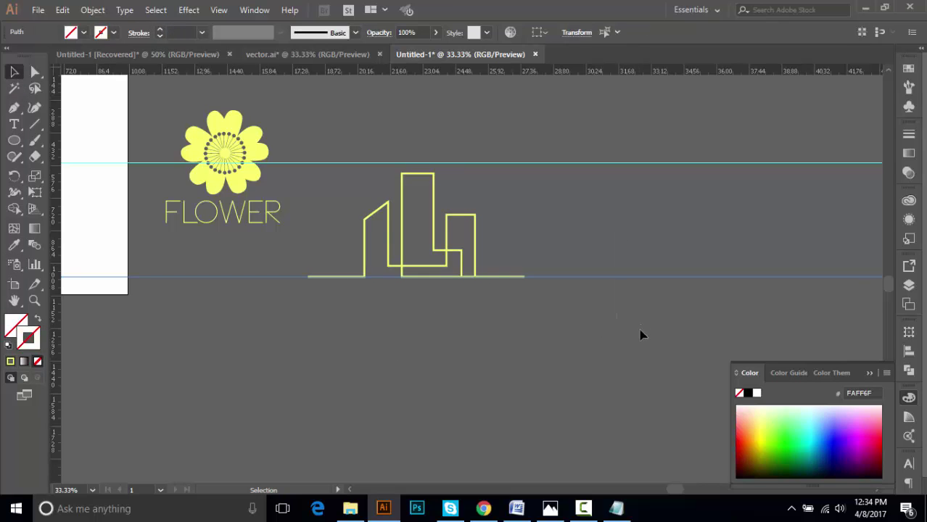
key(Delete)
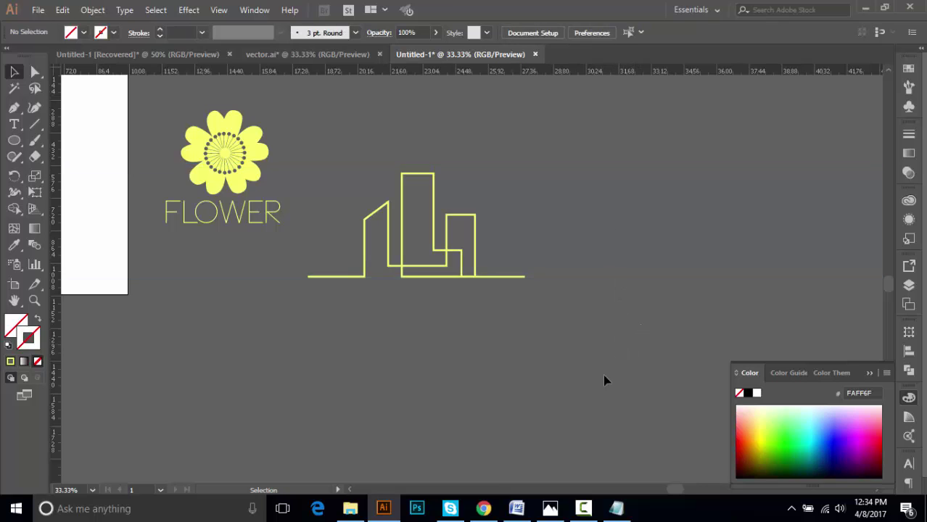
Draw a circle around the skyline with a yellow 11 pt outline
click(14, 140)
drag(411, 249, 502, 339)
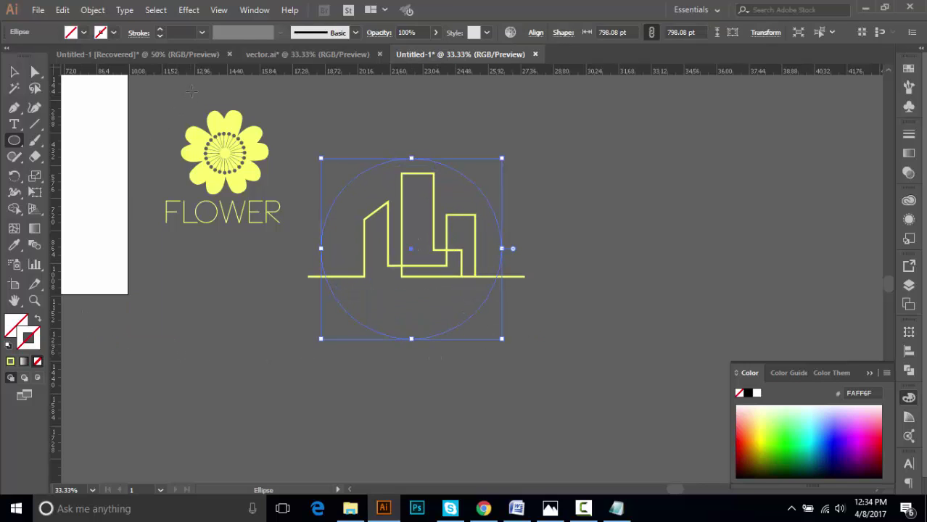
click(161, 29)
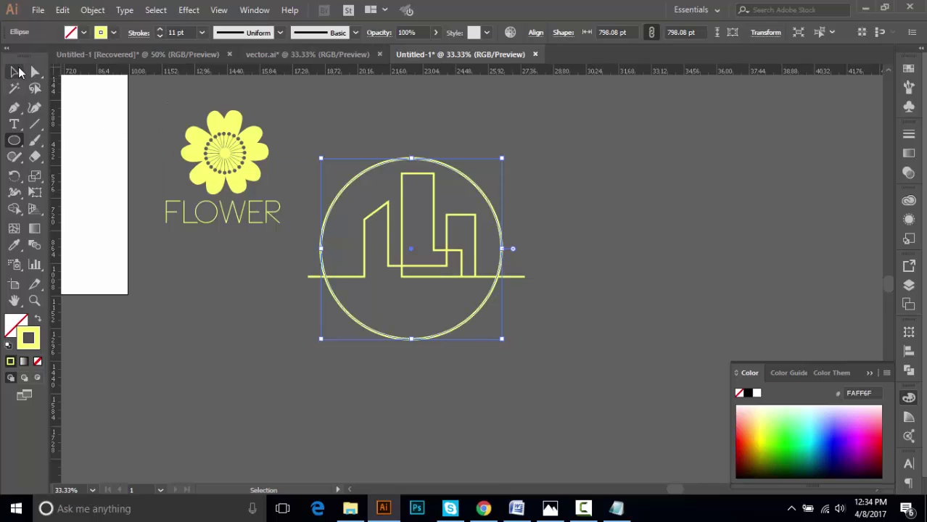
Nudge the circle slightly right to centre it on the buildings
click(16, 71)
click(620, 145)
drag(460, 326, 470, 326)
click(568, 347)
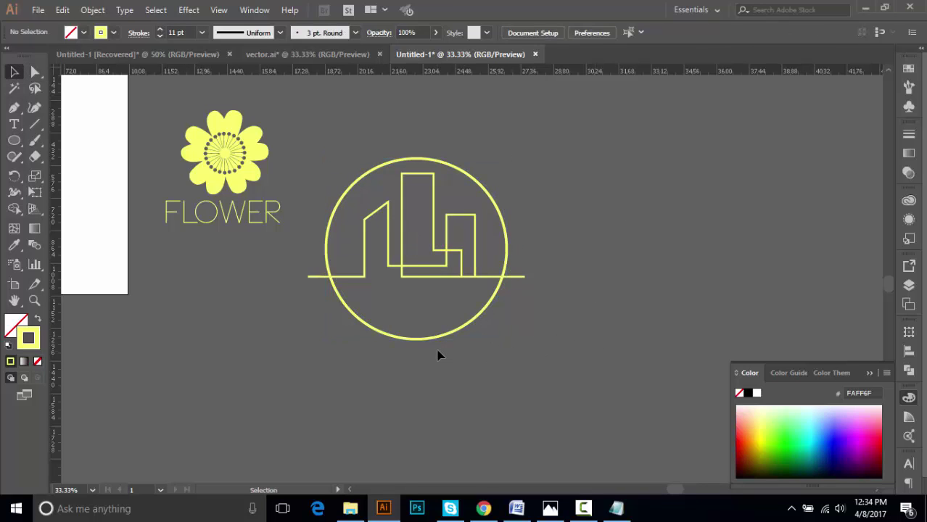
Move the flower into the circle below the skyline and scale it down
click(259, 160)
drag(259, 160, 583, 354)
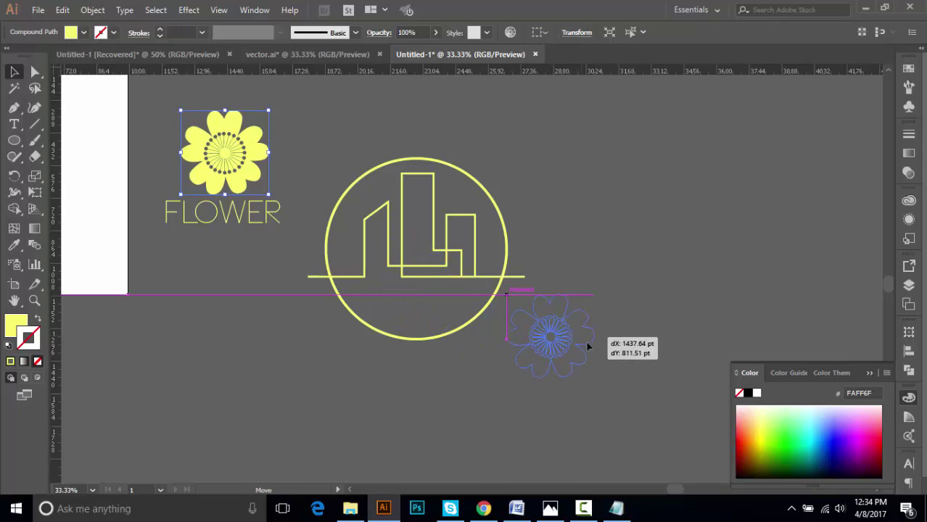
mouse_move(593, 303)
mouse_down()
mouse_move(575, 319)
mouse_move(438, 325)
mouse_move(435, 306)
mouse_up()
click(589, 352)
click(593, 312)
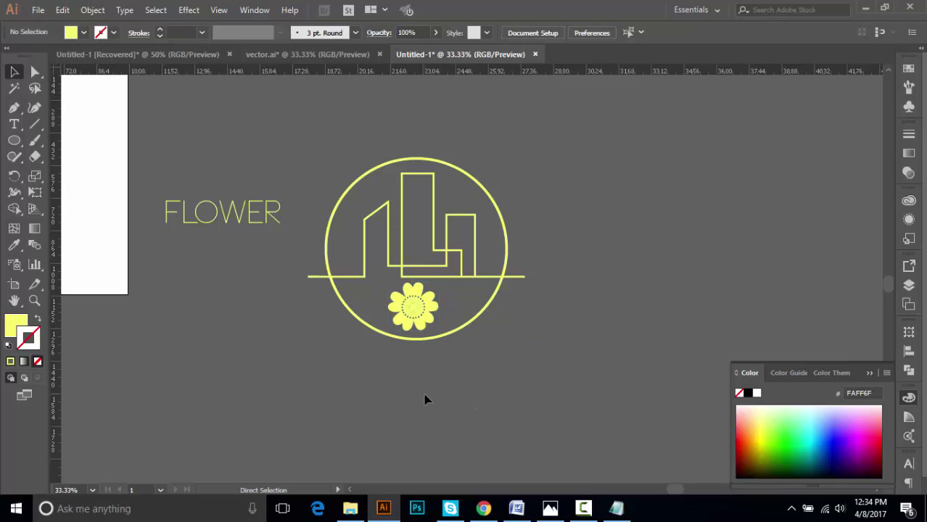
Shrink the small flower further and drag the flower arc toward the skyline
key(ctrl+plus)
scroll(479, 362, down, 2)
scroll(403, 422, up, 3)
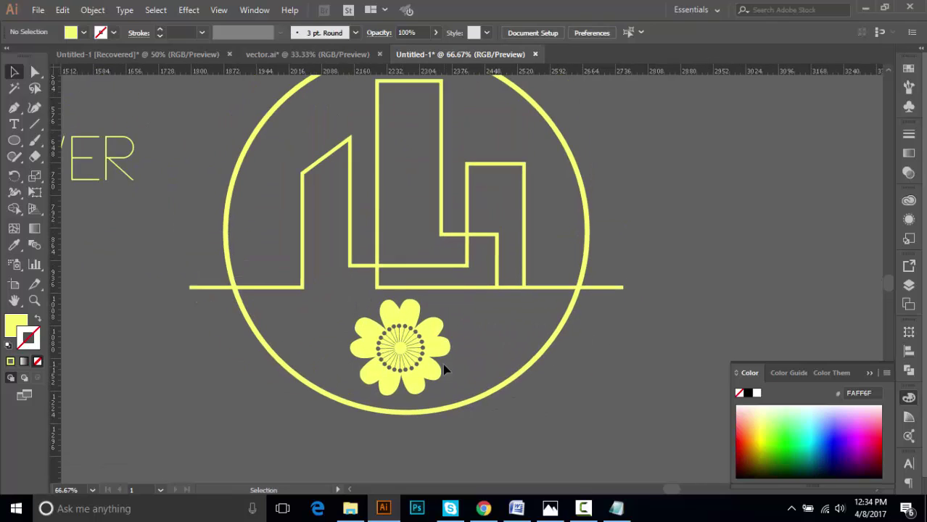
click(440, 341)
mouse_move(450, 298)
mouse_down()
mouse_move(456, 310)
mouse_move(440, 312)
mouse_up()
click(438, 368)
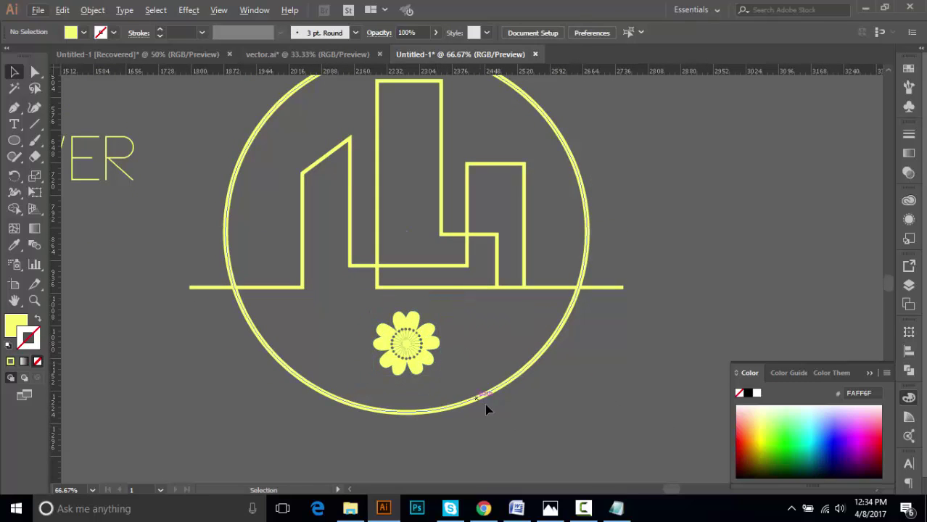
mouse_move(456, 406)
mouse_down()
mouse_move(456, 475)
mouse_move(441, 435)
mouse_up()
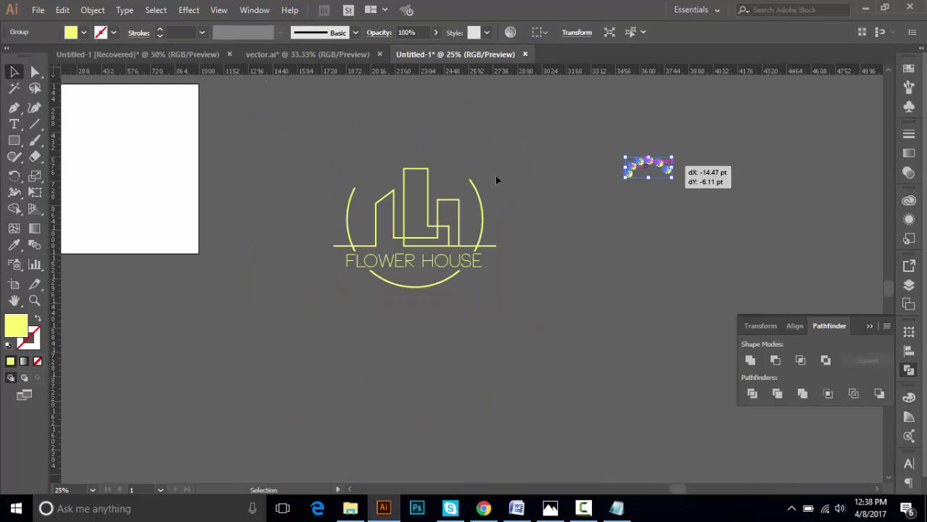
mouse_move(648, 170)
mouse_down()
mouse_move(415, 163)
mouse_move(428, 164)
mouse_up()
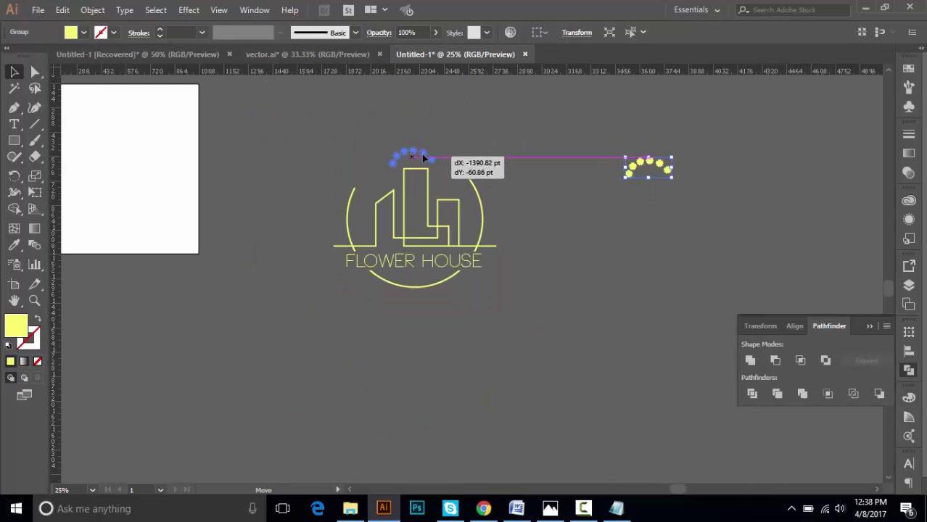
Place the flower arc above the tallest building, scaled and rotated to sit level
drag(427, 163, 488, 182)
click(488, 182)
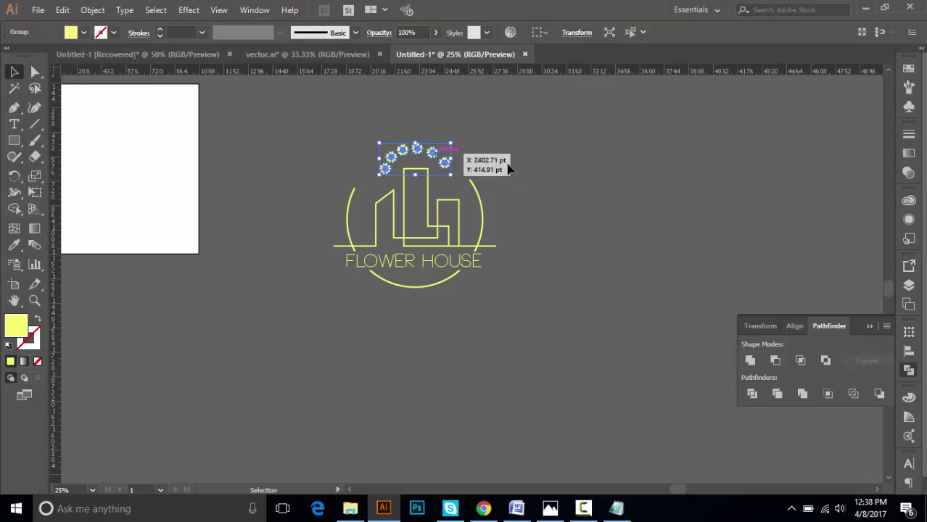
drag(431, 153, 431, 158)
click(548, 293)
key(ctrl+plus)
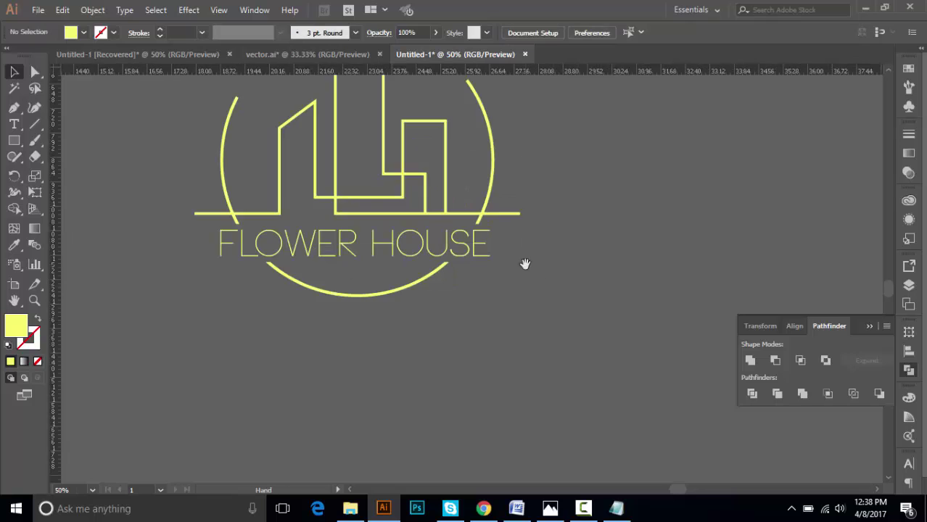
drag(432, 165, 435, 169)
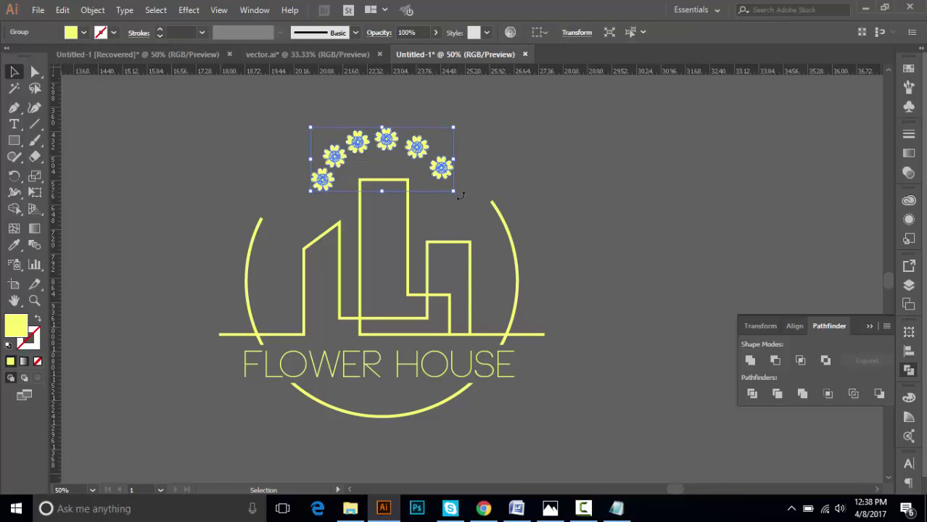
drag(464, 201, 493, 208)
click(554, 217)
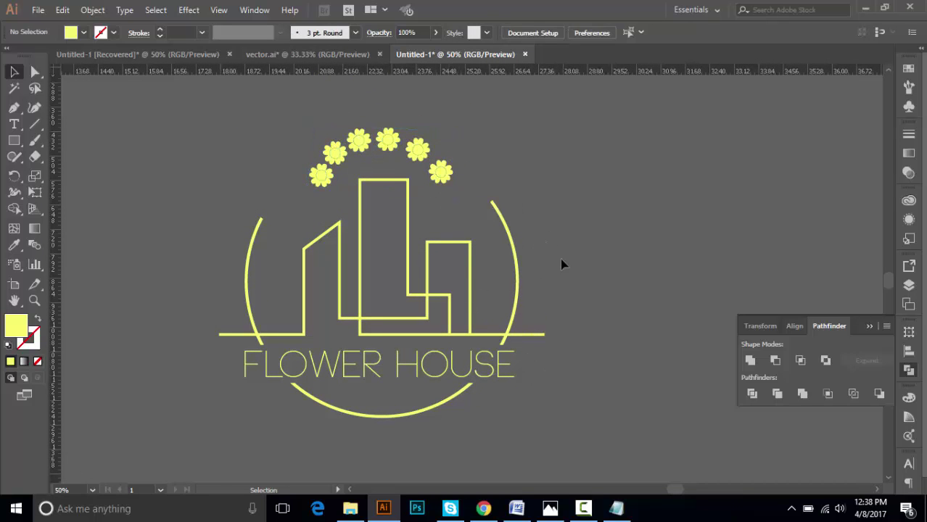
mouse_move(598, 312)
mouse_down()
mouse_move(631, 291)
mouse_move(577, 325)
mouse_move(585, 352)
mouse_move(598, 339)
mouse_move(592, 321)
mouse_up()
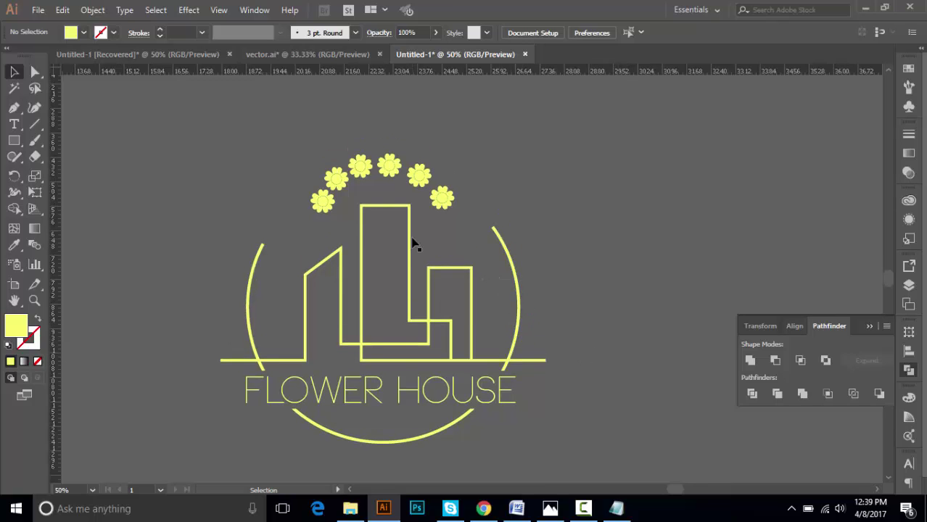
Ungroup the flower arc and delete its three rightmost flowers
click(384, 176)
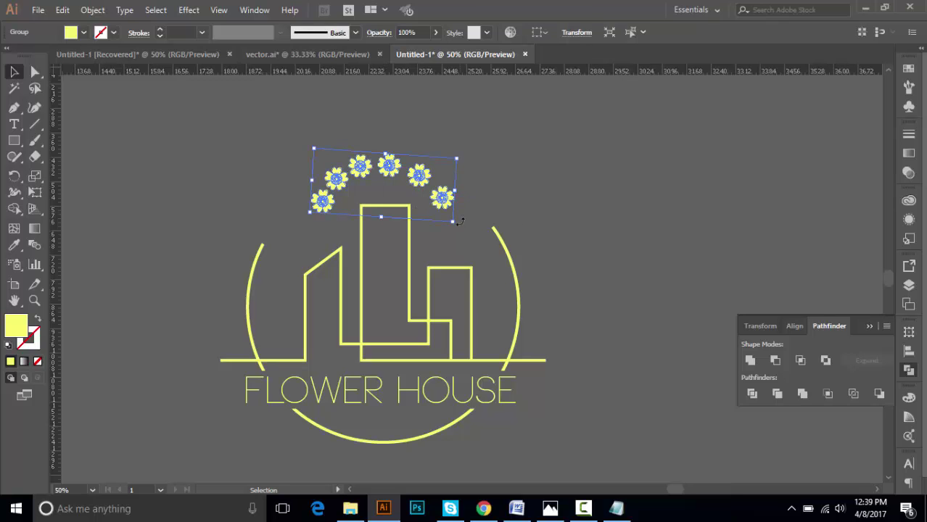
drag(445, 208, 588, 204)
right_click(568, 177)
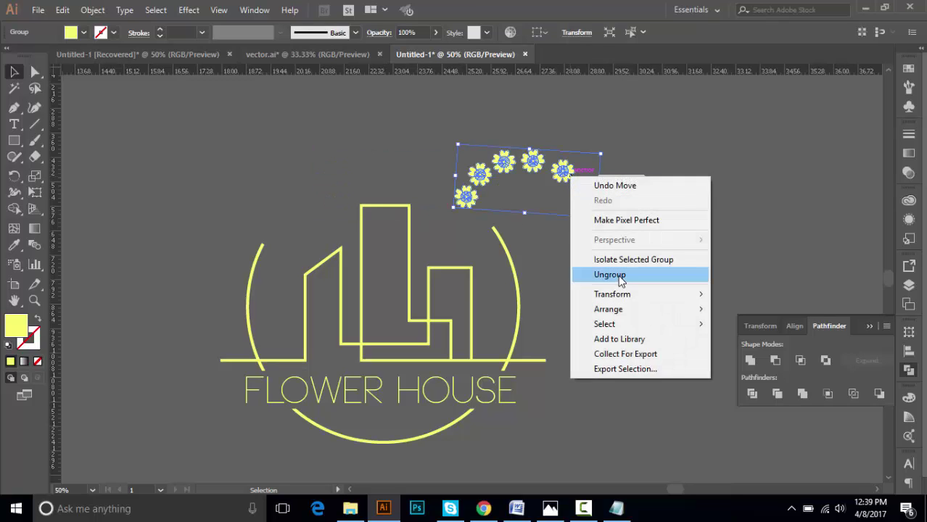
click(595, 275)
click(634, 224)
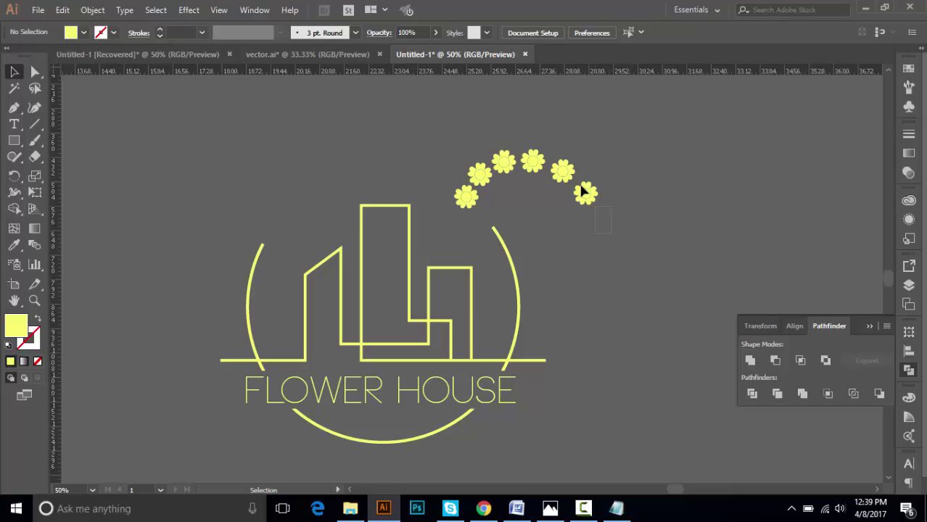
drag(611, 233, 532, 149)
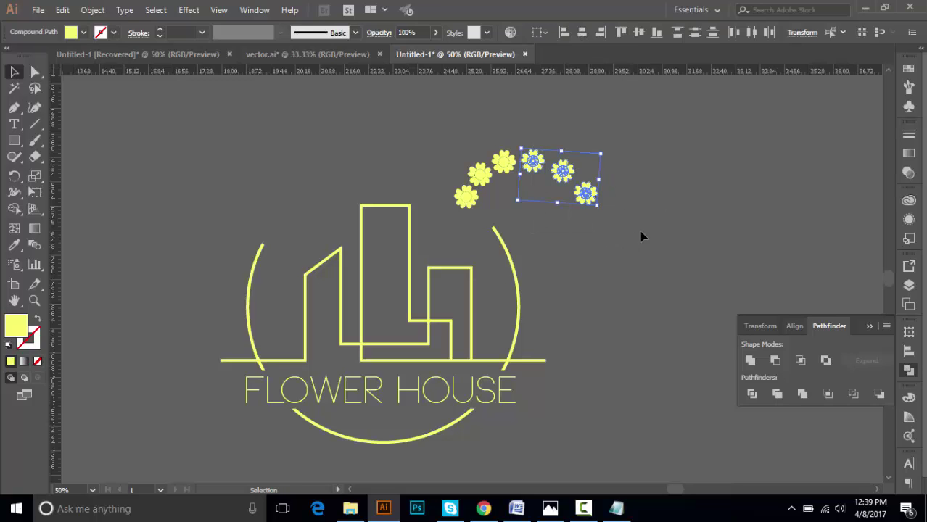
key(Delete)
Delete two more flowers, move the last one below the logo and duplicate it
drag(442, 161, 529, 212)
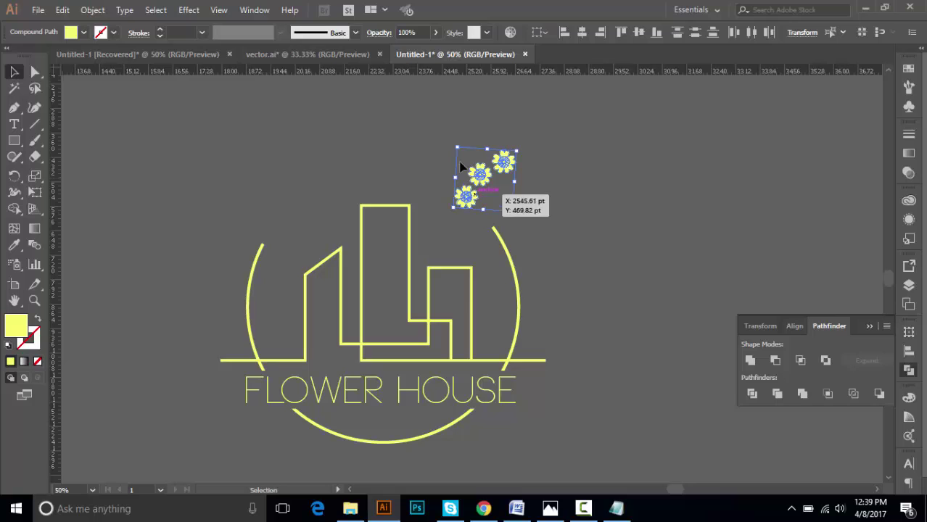
mouse_move(461, 145)
mouse_down()
mouse_move(537, 170)
mouse_move(554, 196)
mouse_up()
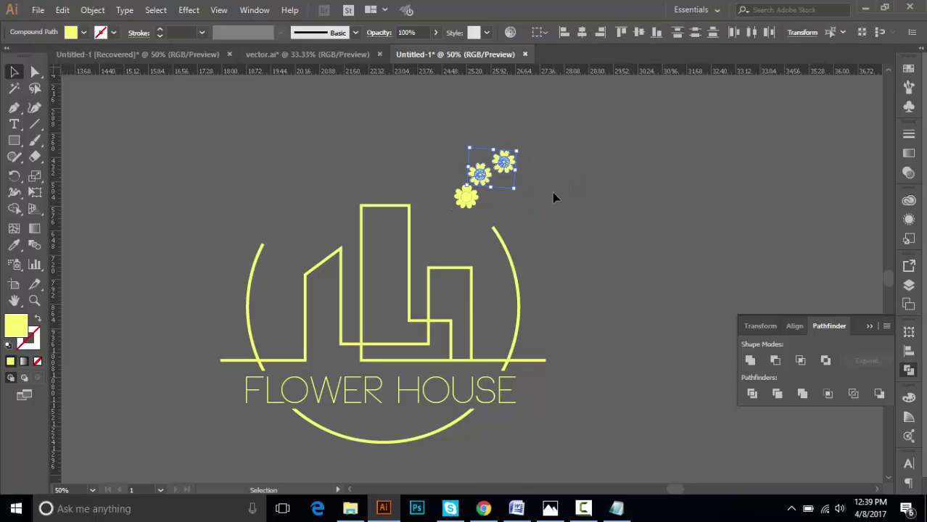
key(Delete)
mouse_move(468, 200)
mouse_down()
mouse_move(608, 326)
mouse_move(599, 419)
mouse_move(658, 421)
mouse_up()
key(ctrl+d)
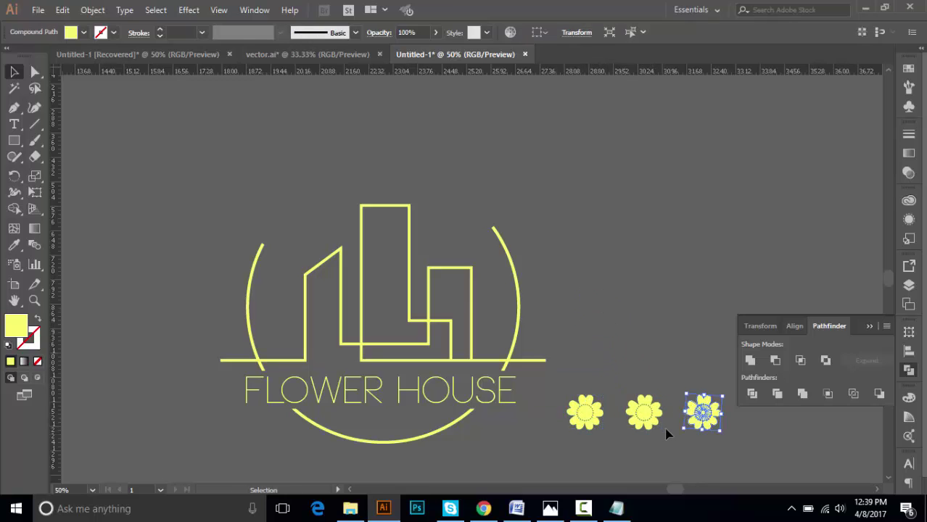
Enlarge the middle flower slightly, then group the three flowers and shrink the group
click(656, 425)
mouse_move(662, 431)
mouse_down()
mouse_move(665, 439)
mouse_move(645, 415)
mouse_up()
drag(562, 422, 722, 435)
right_click(652, 434)
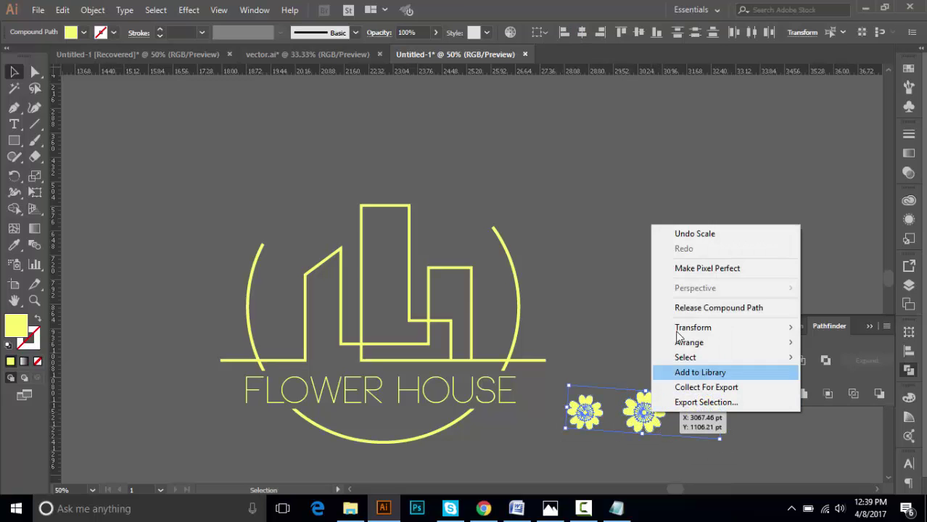
click(645, 420)
key(a)
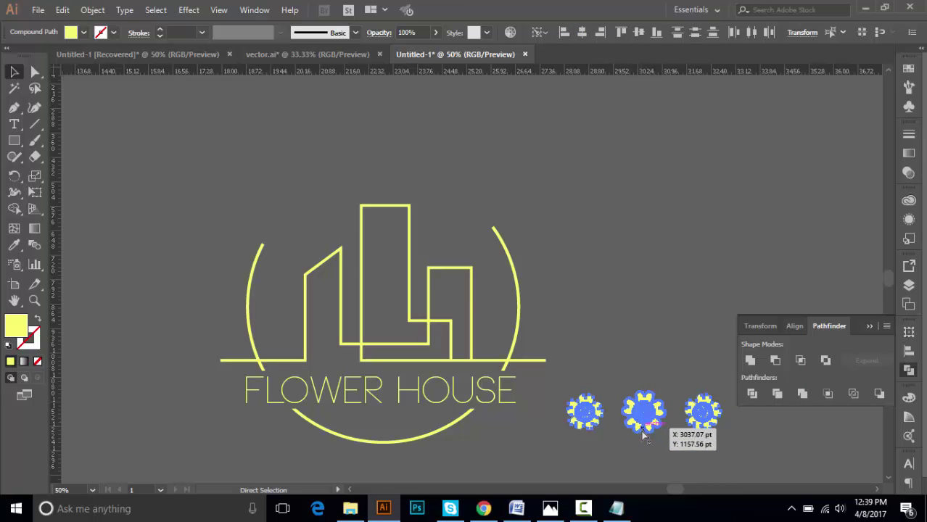
key(ctrl+g)
drag(645, 433, 704, 450)
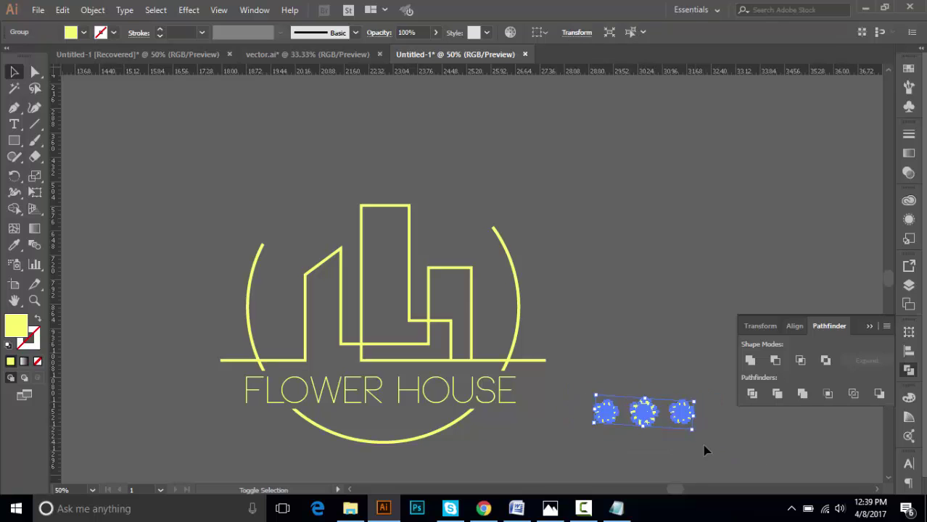
click(703, 451)
Move the flower group beneath the FLOWER HOUSE text
mouse_move(653, 419)
mouse_down()
mouse_move(392, 430)
mouse_move(429, 432)
mouse_up()
click(580, 444)
drag(579, 445, 585, 393)
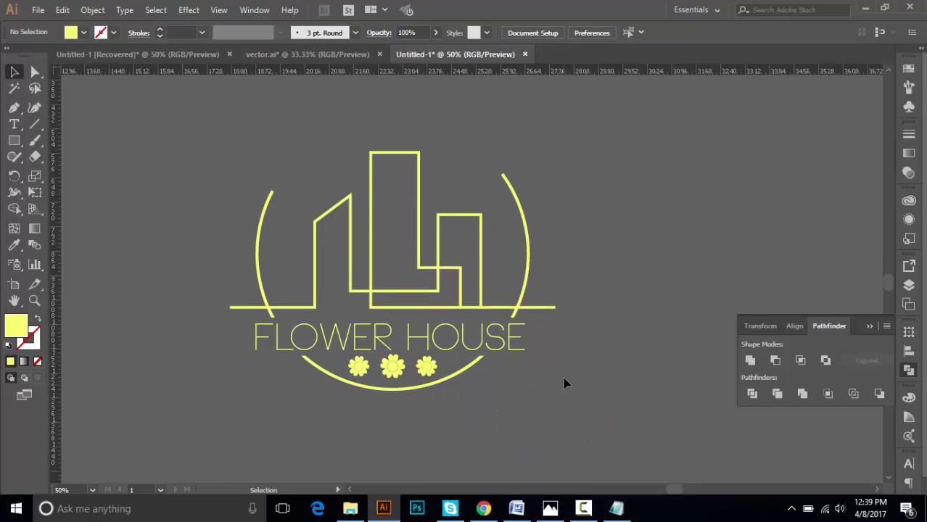
click(523, 202)
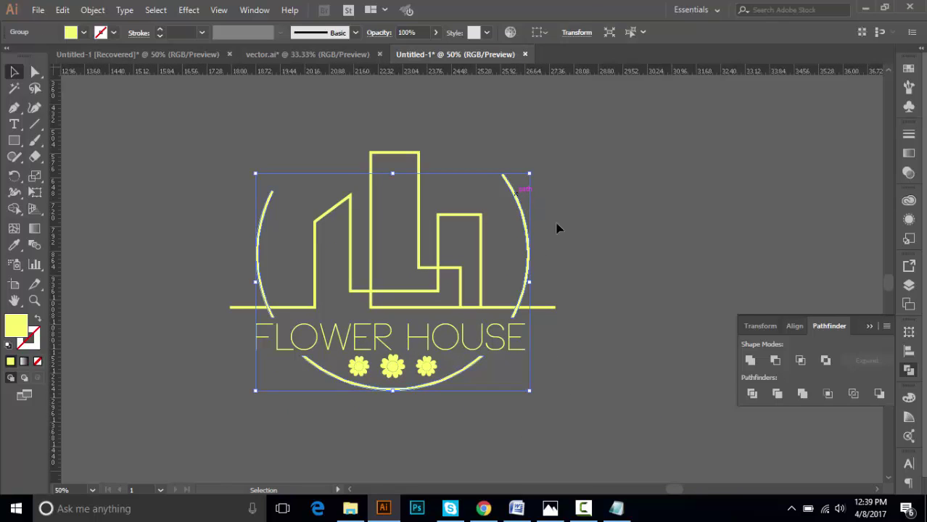
click(607, 297)
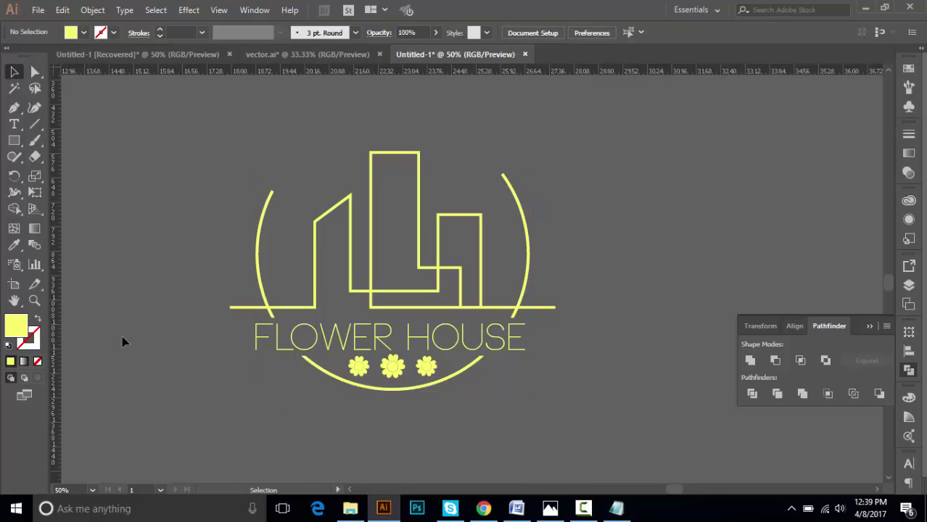
Try rotating the arcs and FLOWER HOUSE text 180°, then undo it
click(262, 256)
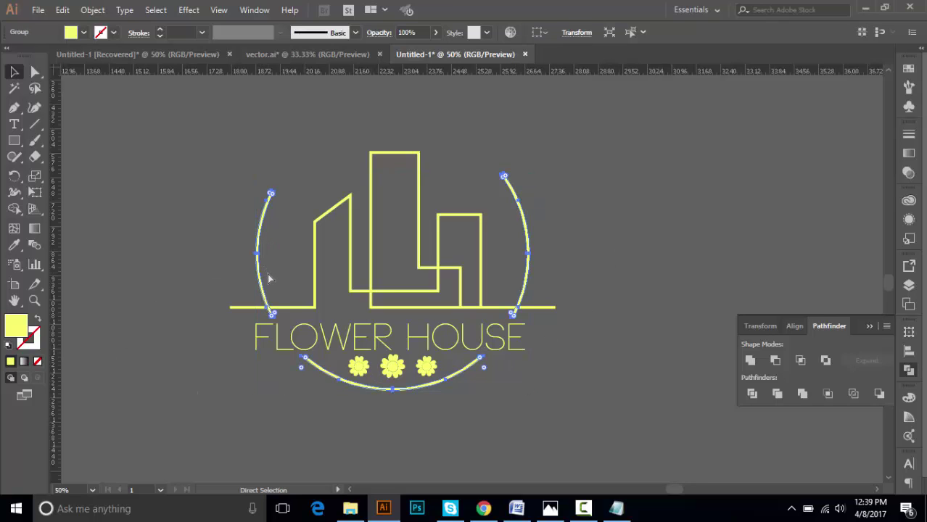
shift+click(427, 343)
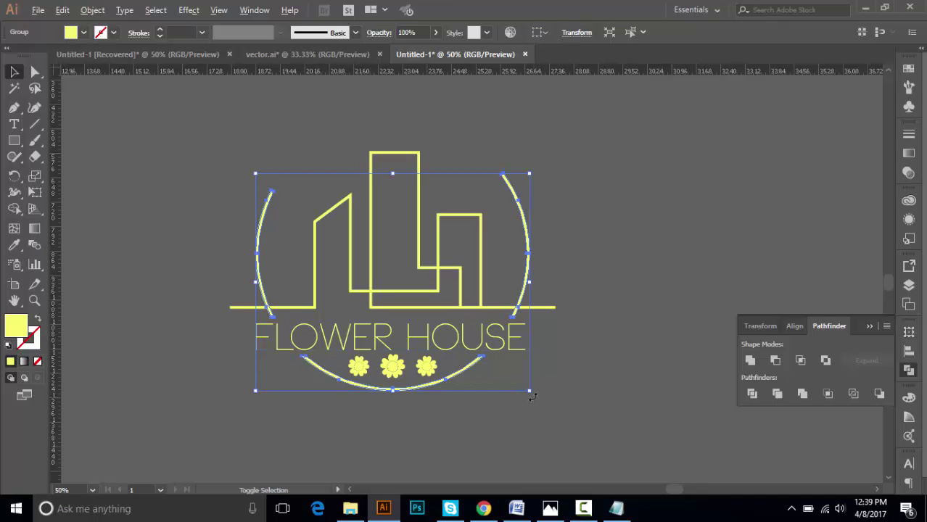
drag(531, 396, 255, 171)
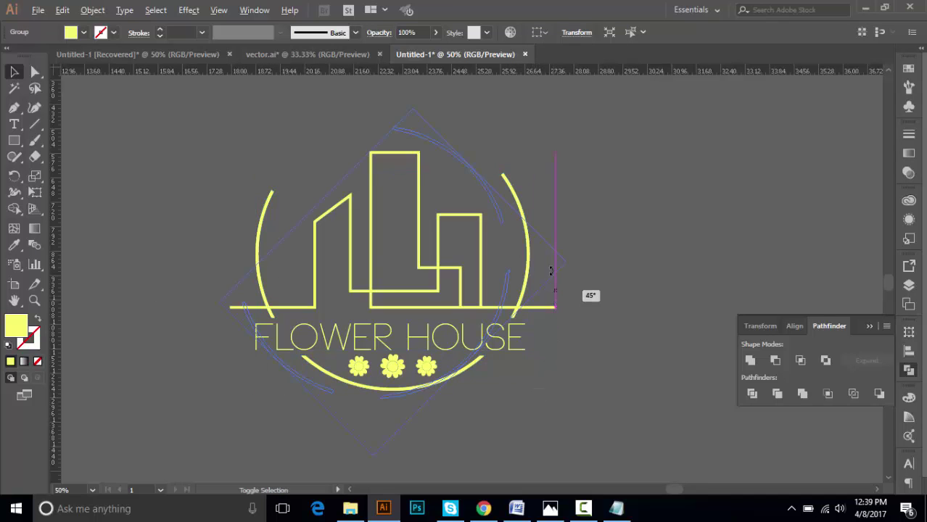
click(657, 257)
key(ctrl+z)
click(194, 315)
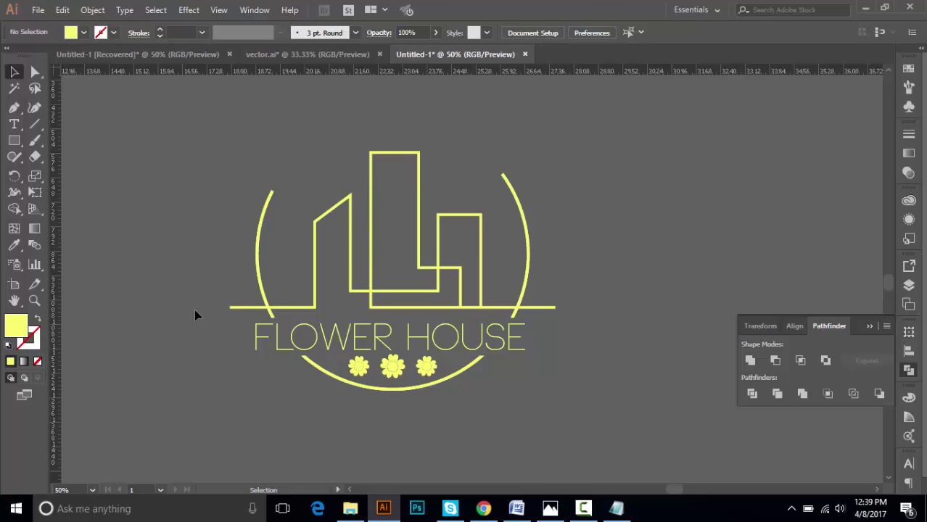
Draw a large unfilled circle with an 8 pt yellow outline, centred over the logo
click(14, 142)
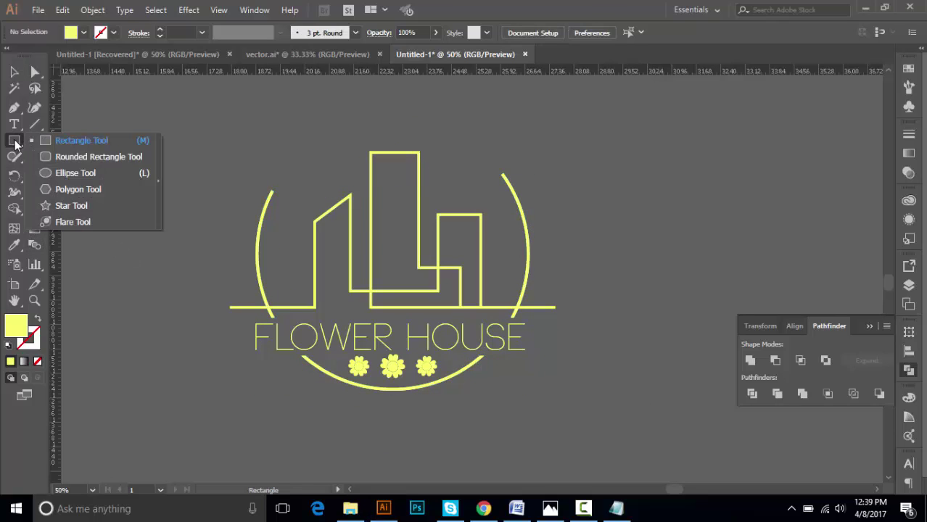
click(76, 173)
mouse_move(299, 121)
mouse_down()
mouse_move(473, 321)
mouse_move(465, 363)
mouse_up()
click(37, 319)
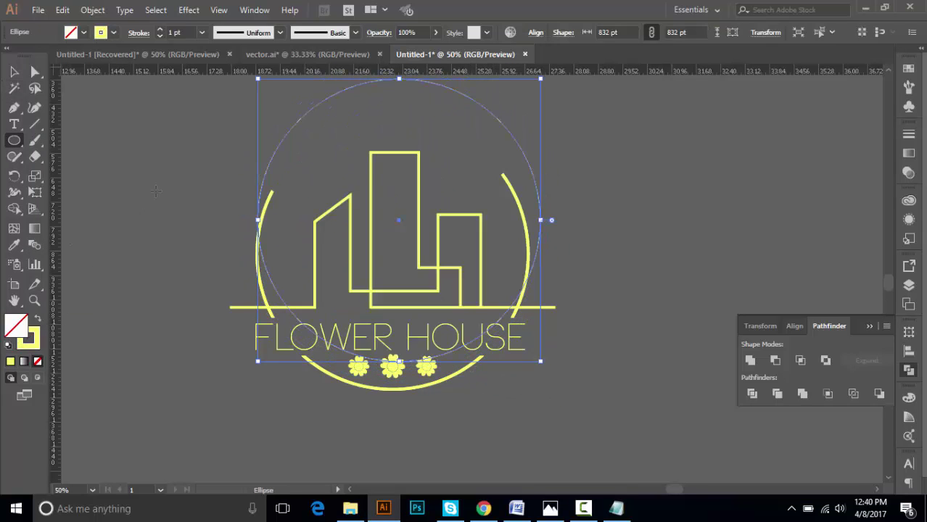
click(159, 30)
click(159, 30)
click(159, 30)
click(159, 30)
click(159, 29)
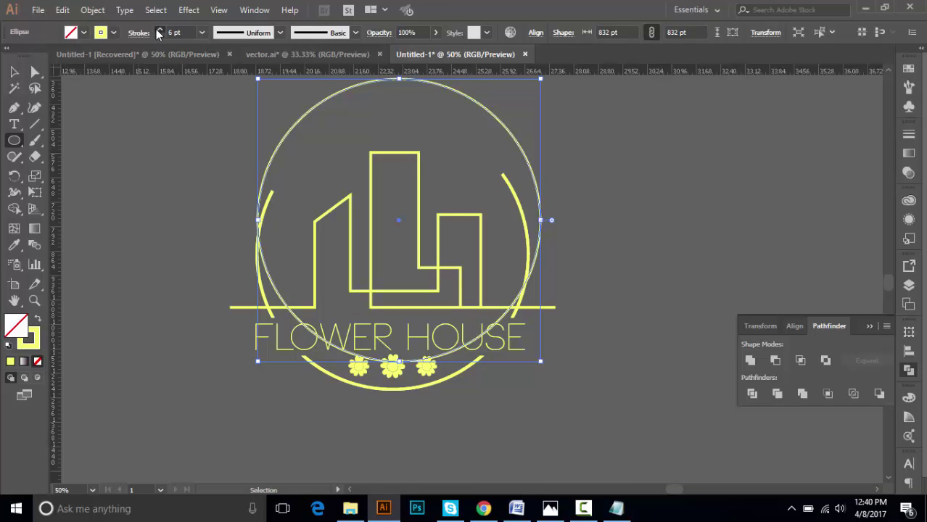
click(158, 30)
click(159, 30)
click(14, 72)
click(375, 193)
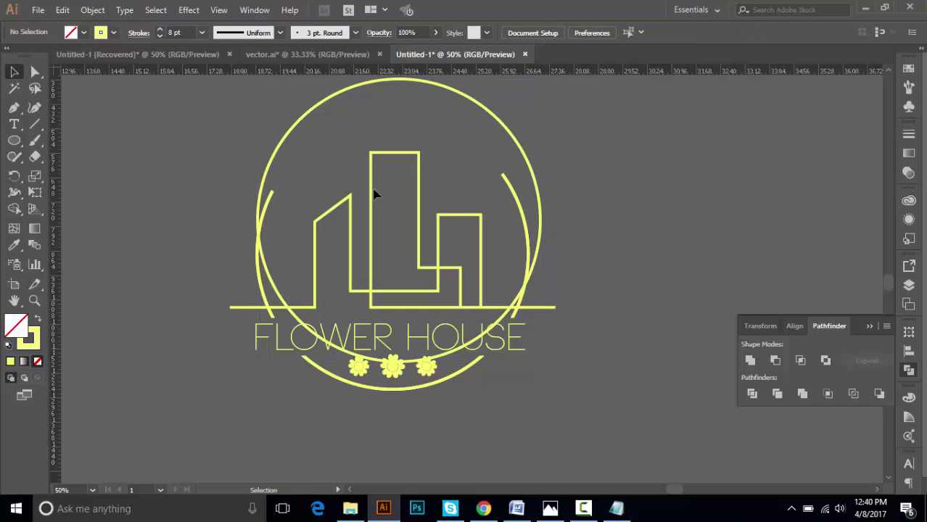
mouse_move(520, 164)
mouse_down()
mouse_move(517, 199)
mouse_move(512, 184)
mouse_move(519, 196)
mouse_up()
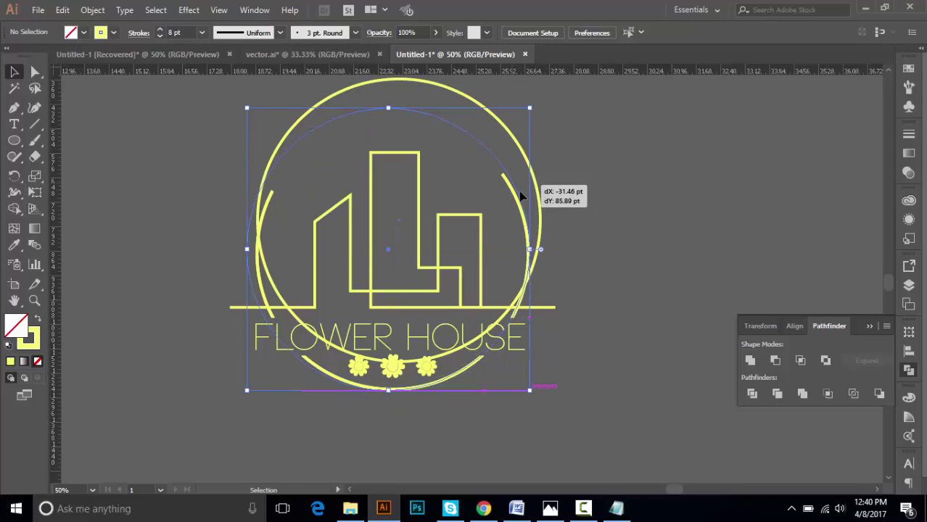
Delete the old broken inner arcs group
click(602, 159)
click(519, 196)
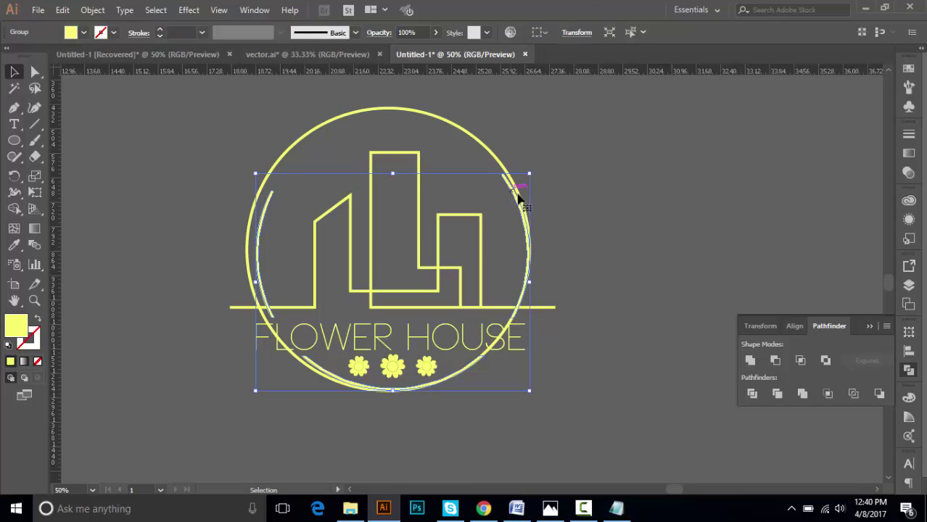
click(557, 232)
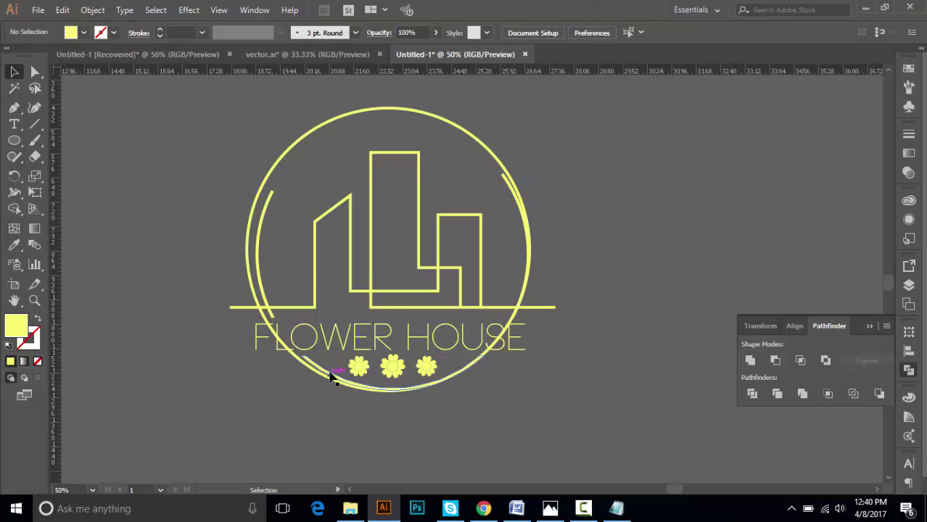
click(330, 373)
key(Delete)
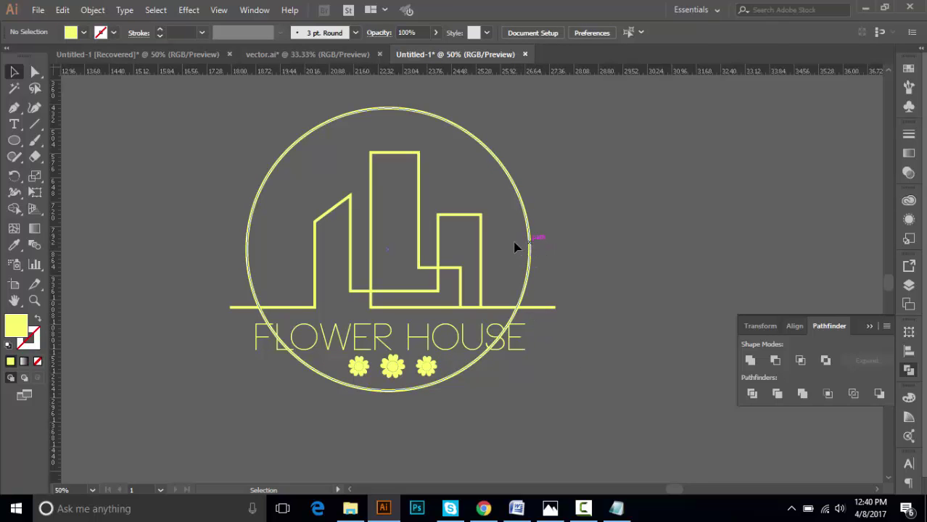
Centre the circle horizontally, shrink it to 795.777 pt and lower it slightly
click(529, 259)
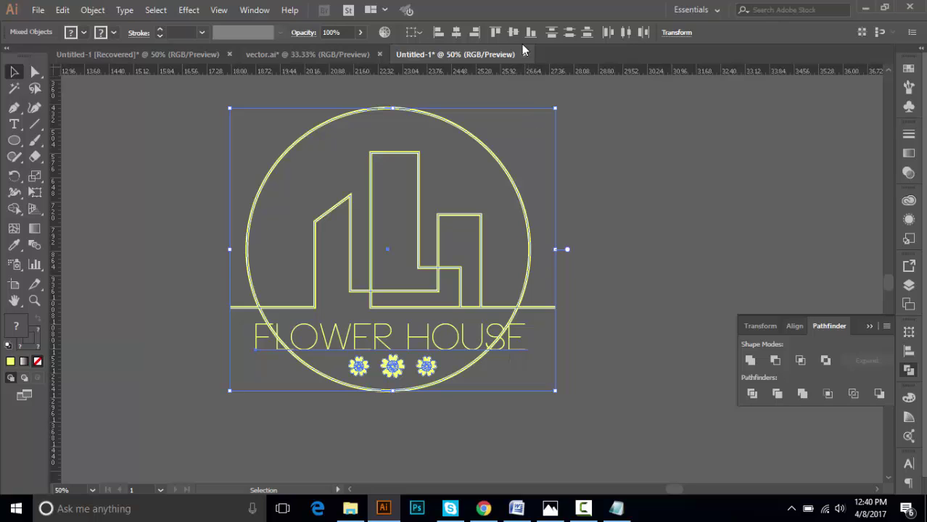
click(458, 32)
click(599, 334)
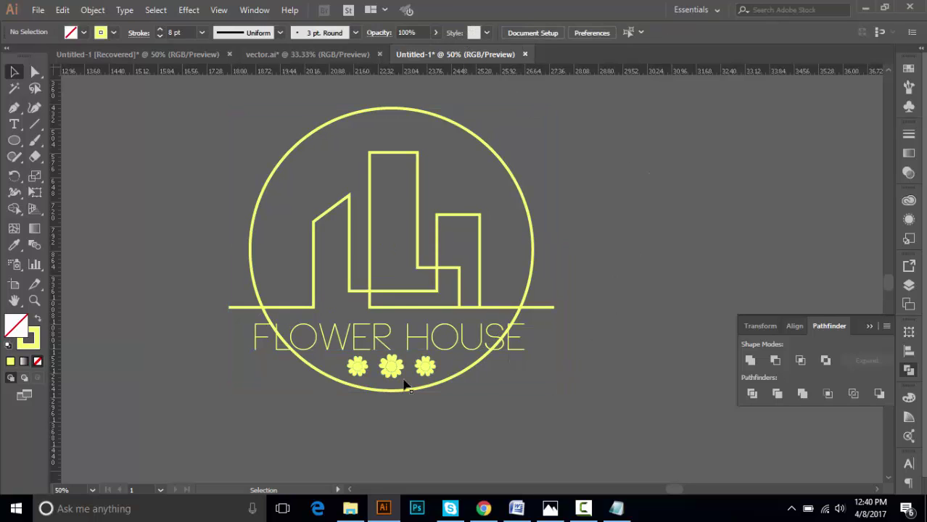
click(312, 371)
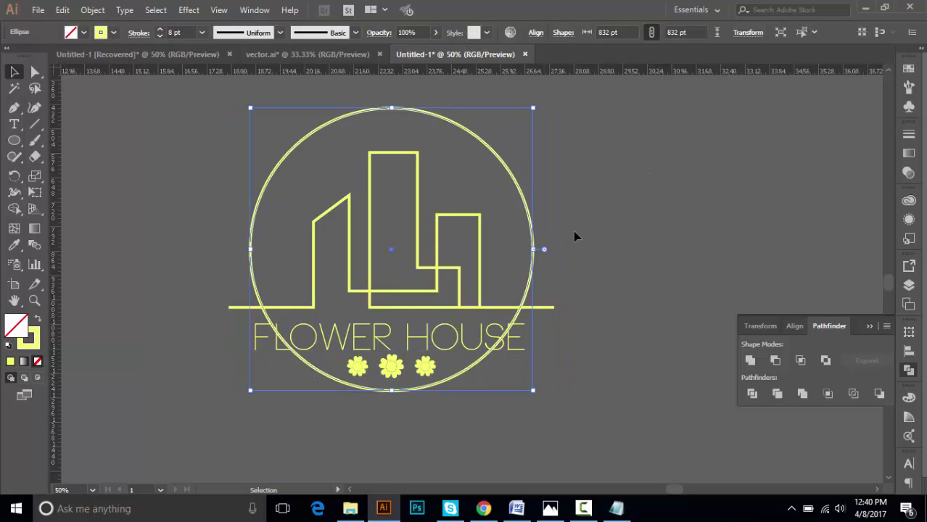
drag(533, 108, 527, 114)
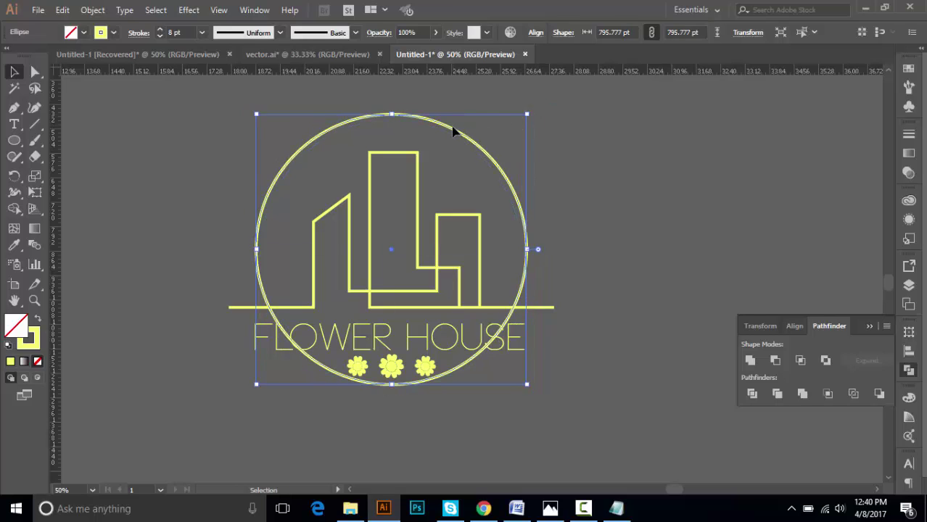
drag(451, 132, 465, 156)
click(646, 294)
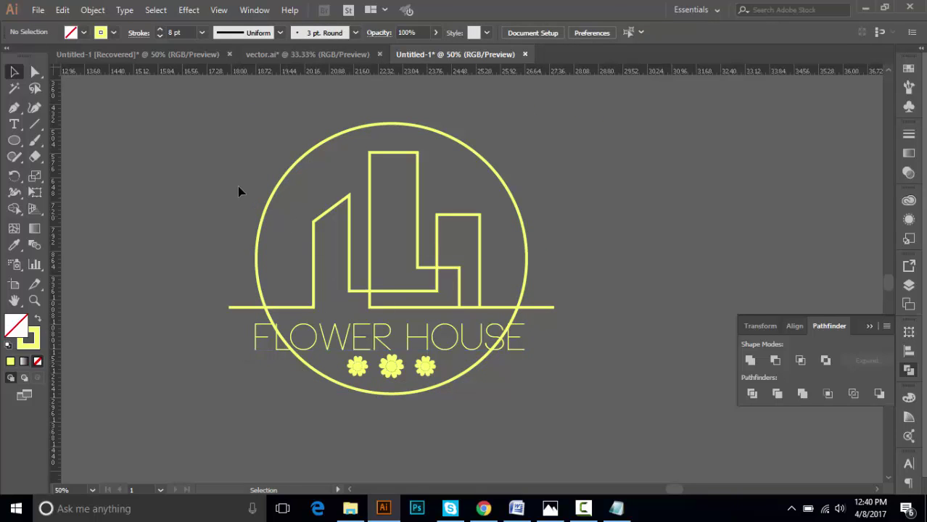
click(290, 169)
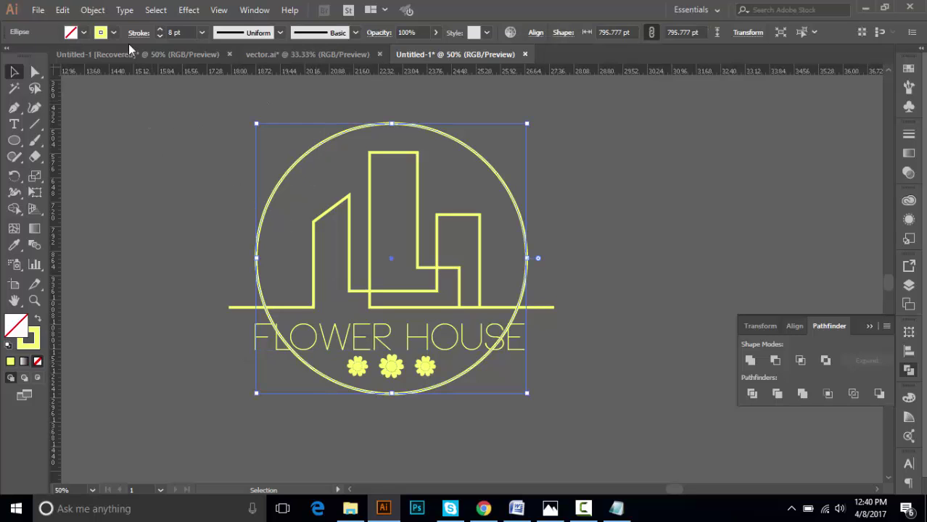
Expand the circle's fill and stroke into a shape
click(105, 10)
click(152, 139)
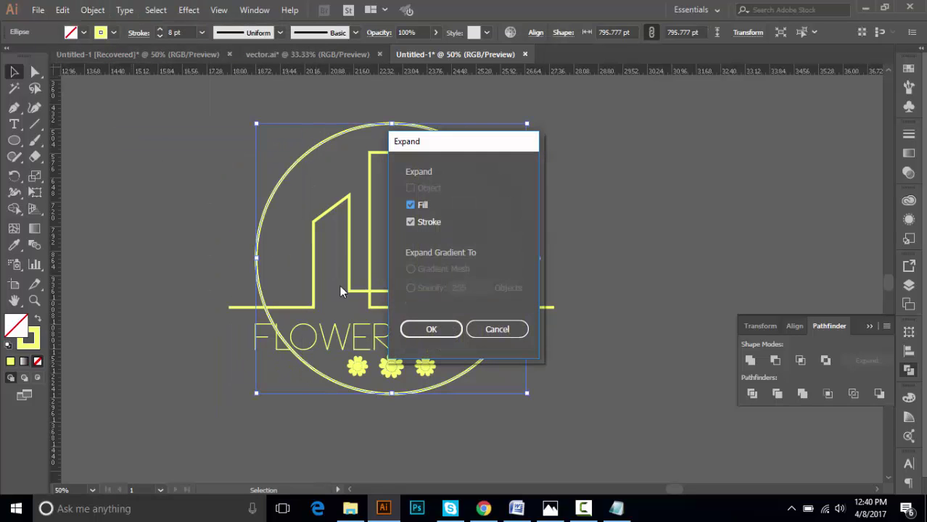
click(430, 330)
Cut a rectangular band over FLOWER HOUSE out of the circle with Minus Front
click(14, 140)
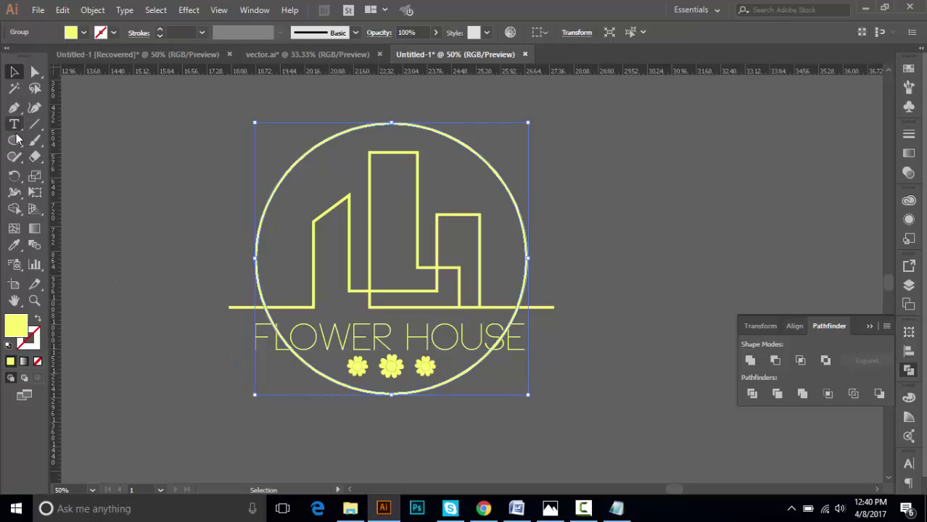
key(m)
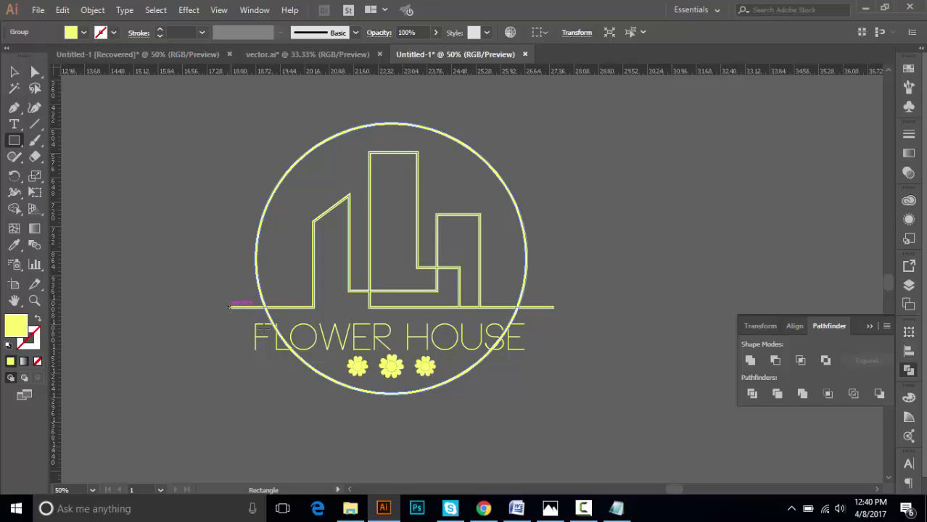
mouse_move(229, 307)
mouse_down()
mouse_move(573, 368)
mouse_move(575, 355)
mouse_up()
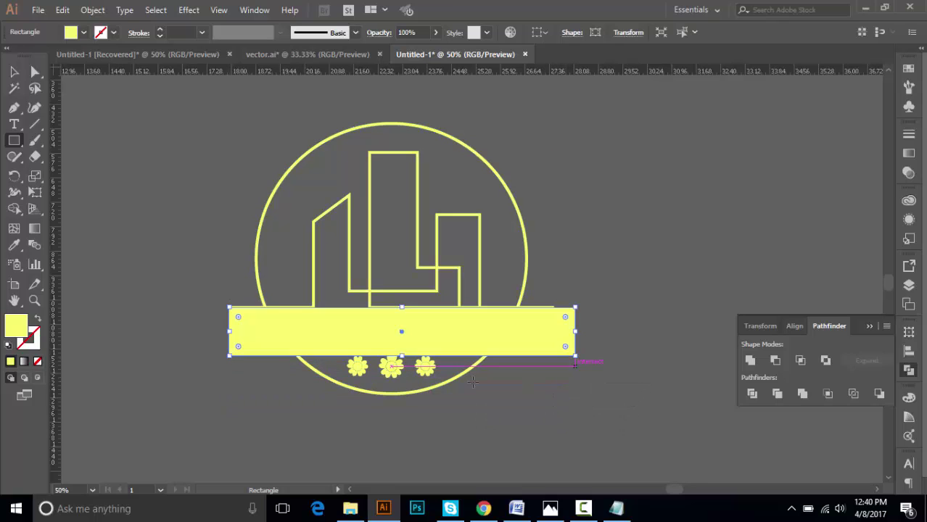
key(v)
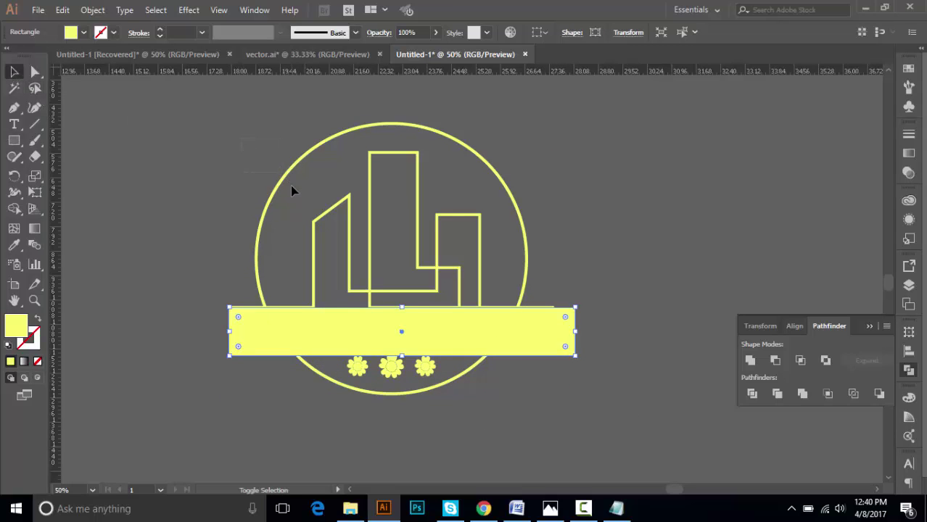
mouse_move(310, 215)
mouse_down()
mouse_move(683, 368)
mouse_move(602, 355)
mouse_move(599, 367)
mouse_up()
click(775, 360)
click(666, 305)
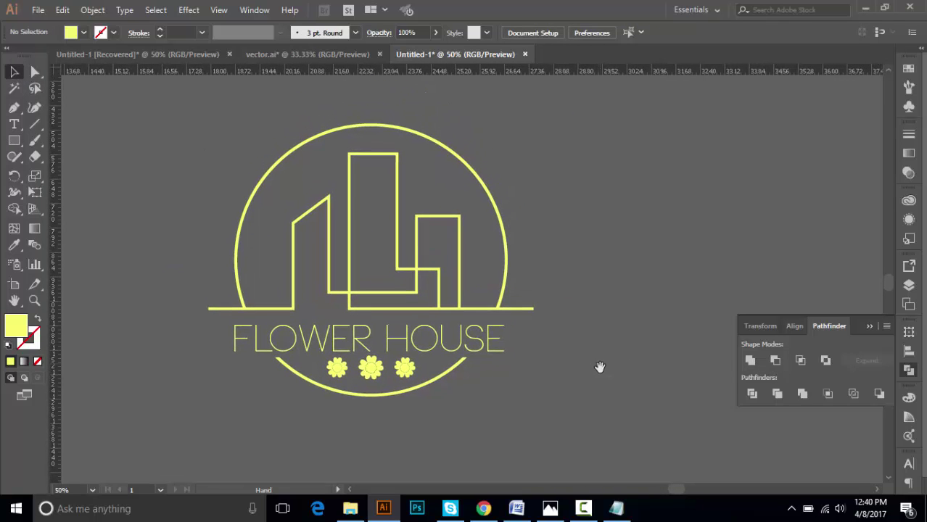
Nudge the three flowers to sit centred just beneath FLOWER HOUSE
drag(524, 403, 534, 365)
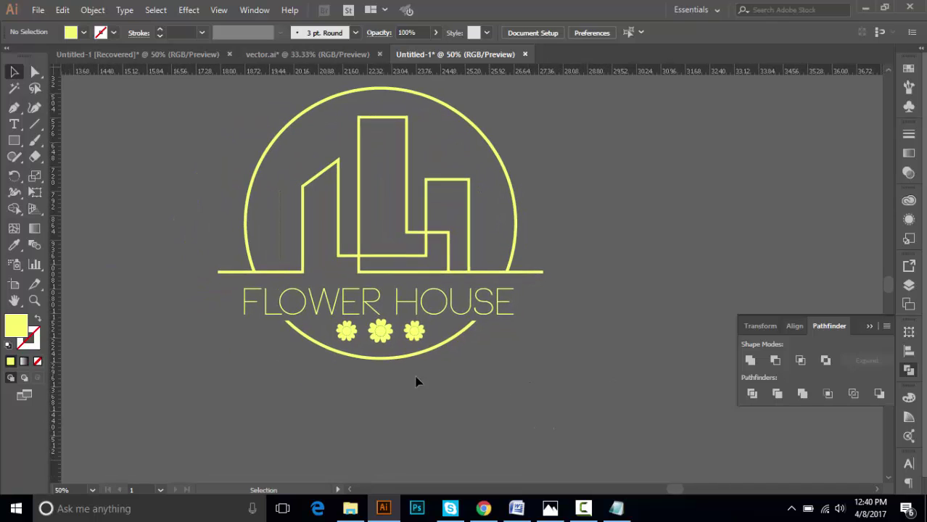
drag(378, 325, 461, 355)
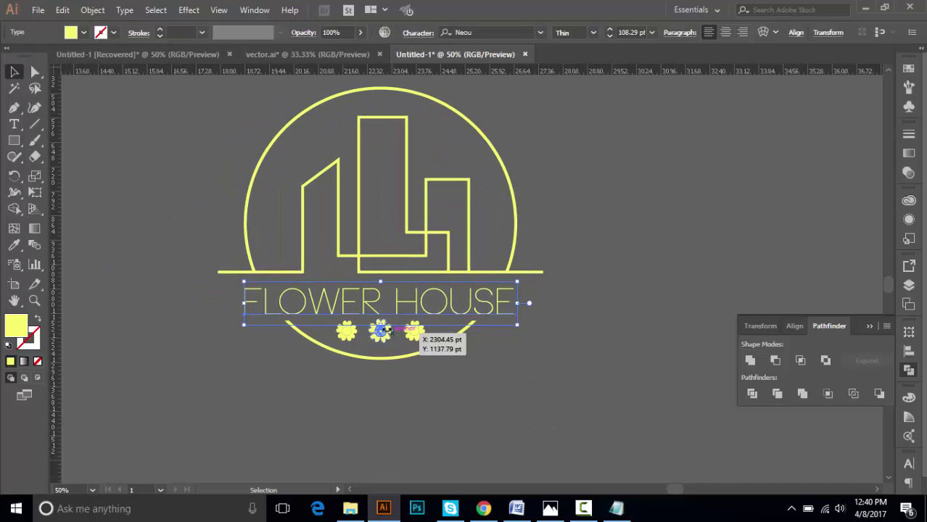
click(517, 365)
drag(355, 327, 464, 357)
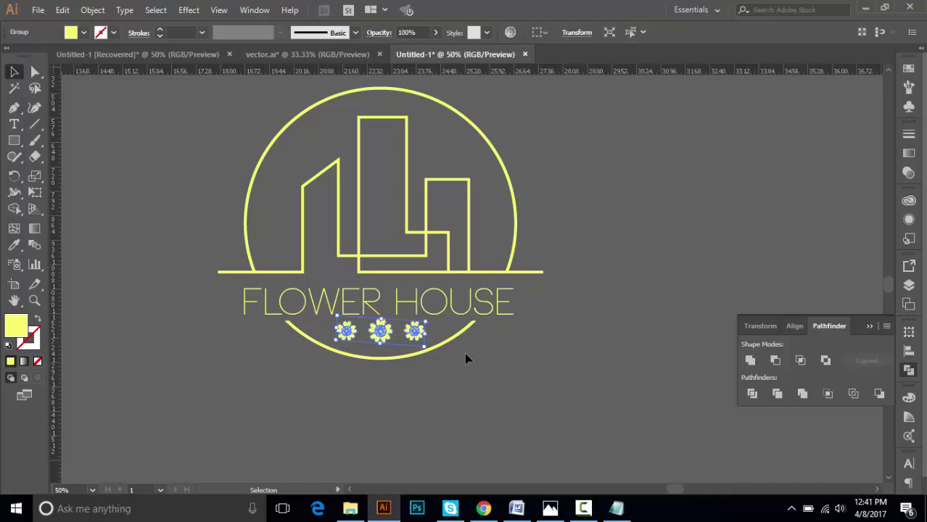
key(Down)
key(Down)
key(Down)
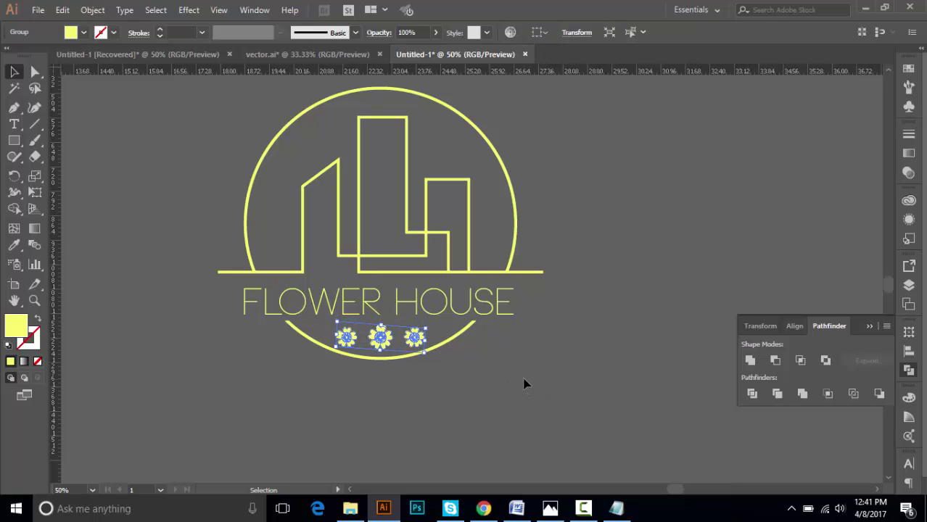
click(506, 388)
click(426, 339)
key(Up)
key(Up)
key(Up)
click(506, 390)
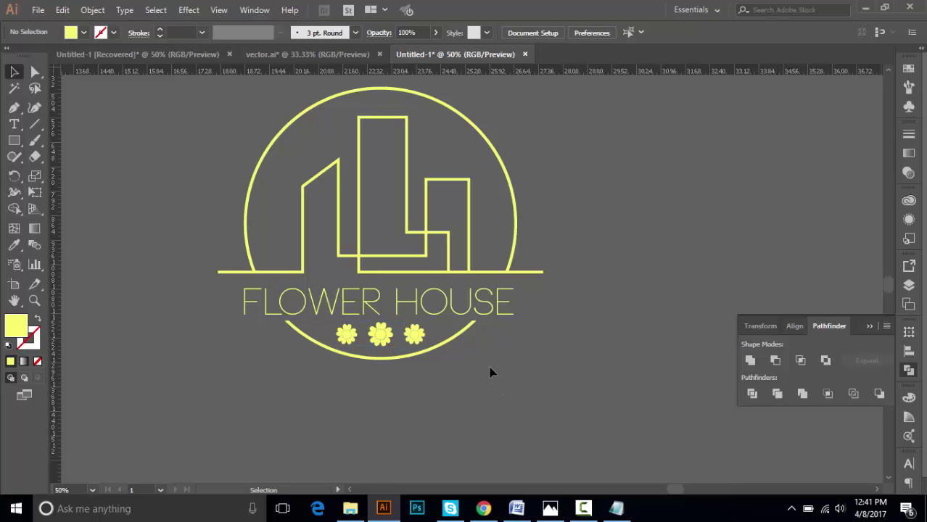
Group the FLOWER HOUSE logo parts and place a copy on the white artboard
key(ctrl+minus)
key(ctrl+minus)
key(ctrl+minus)
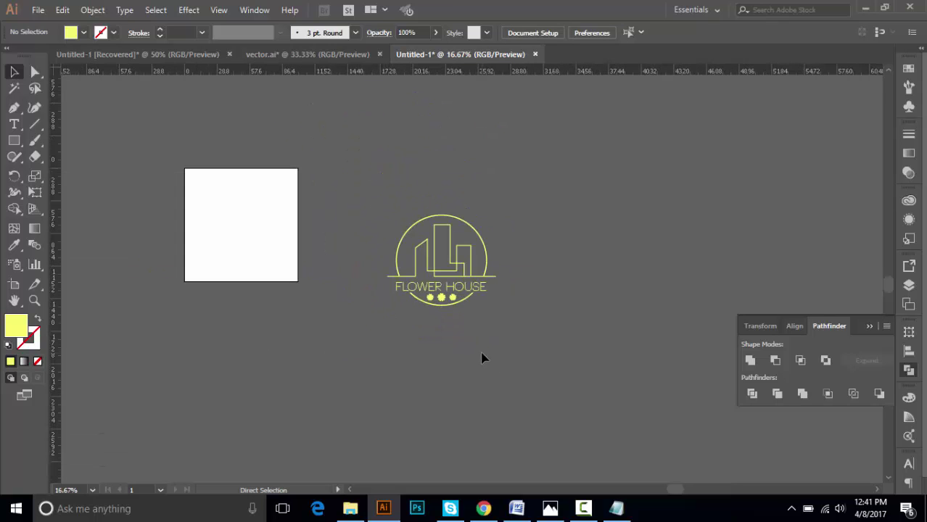
scroll(420, 341, right, 2)
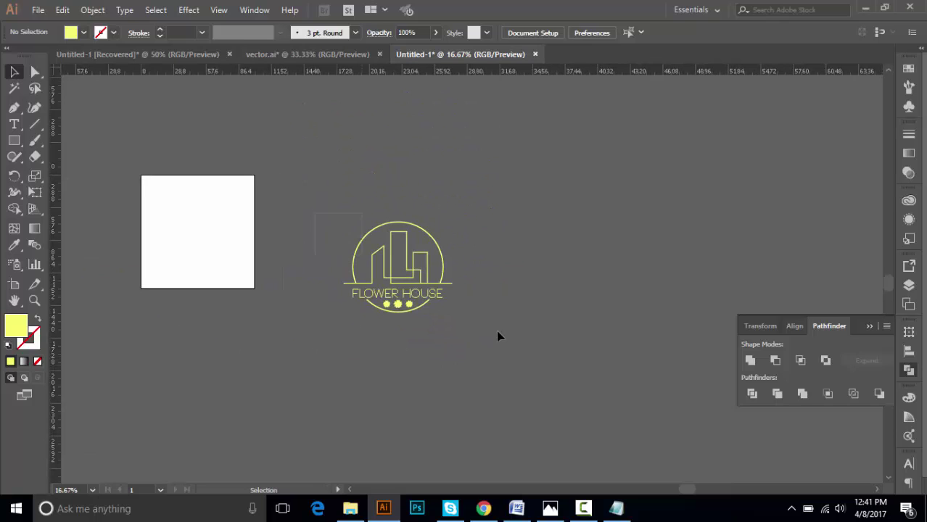
click(406, 261)
right_click(406, 258)
click(506, 345)
click(506, 345)
key(ctrl+a)
drag(419, 276, 390, 238)
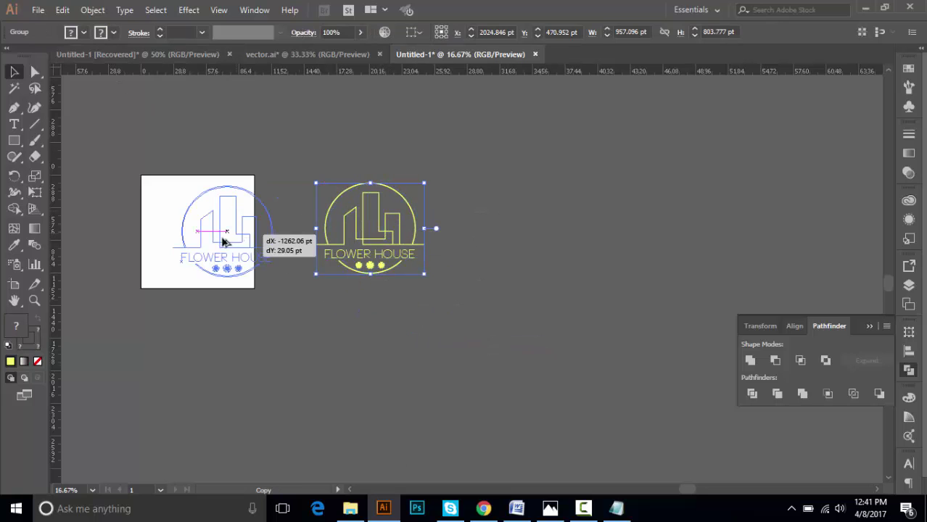
drag(385, 233, 270, 243)
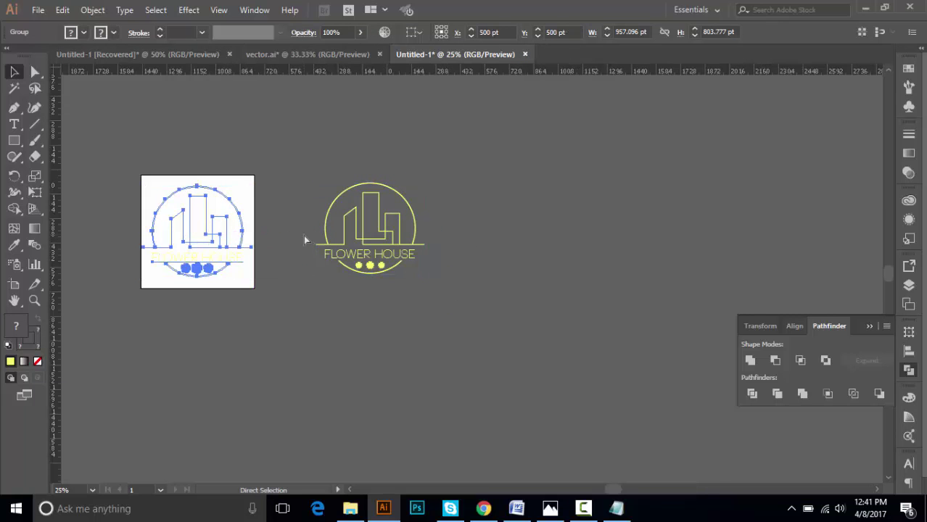
Expand the artboard copy into outlined shapes and fill it black
key(ctrl+plus)
key(ctrl+plus)
click(92, 9)
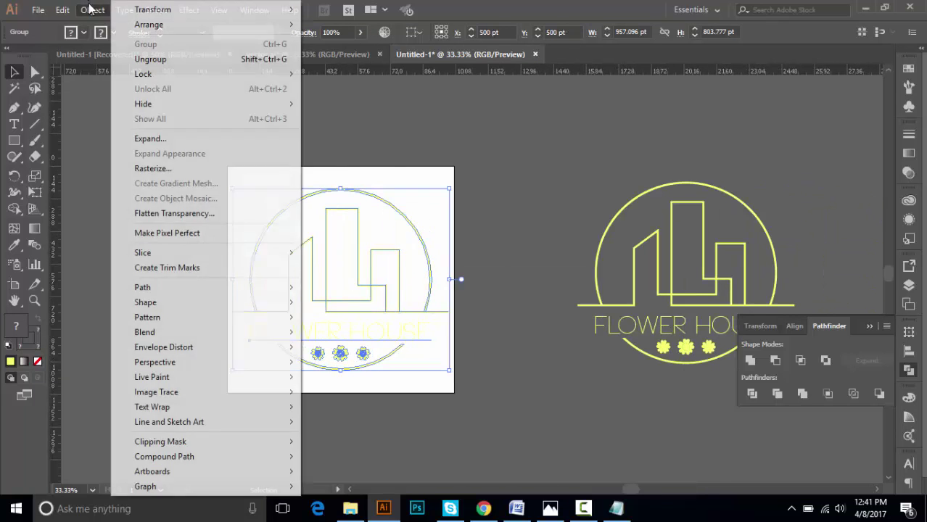
click(155, 167)
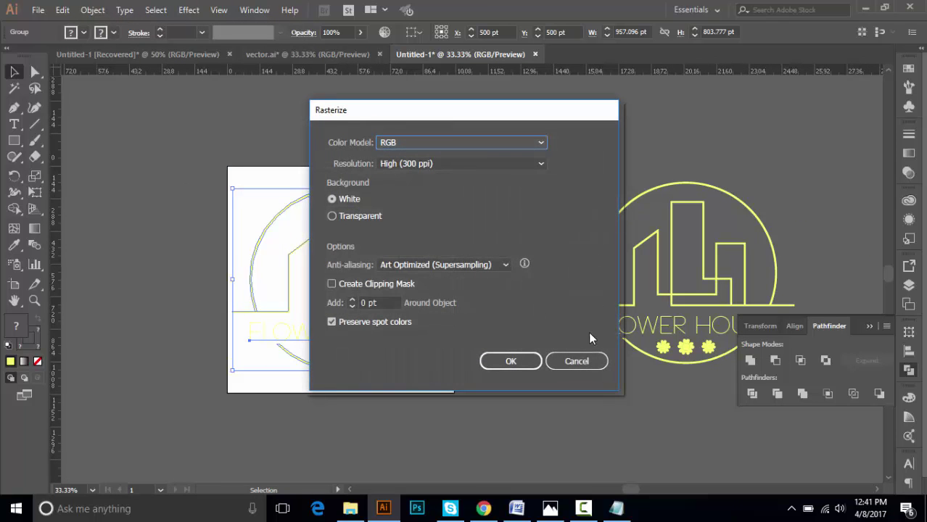
click(596, 361)
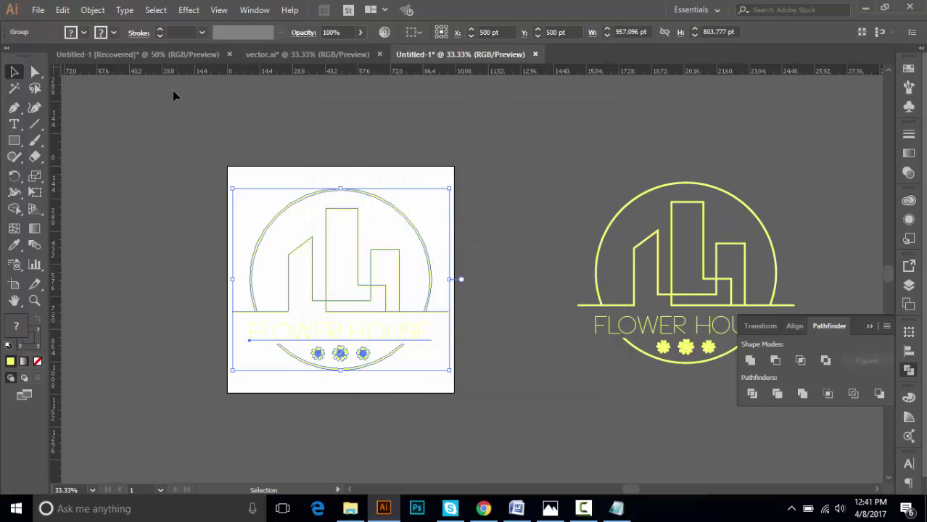
click(92, 10)
click(160, 139)
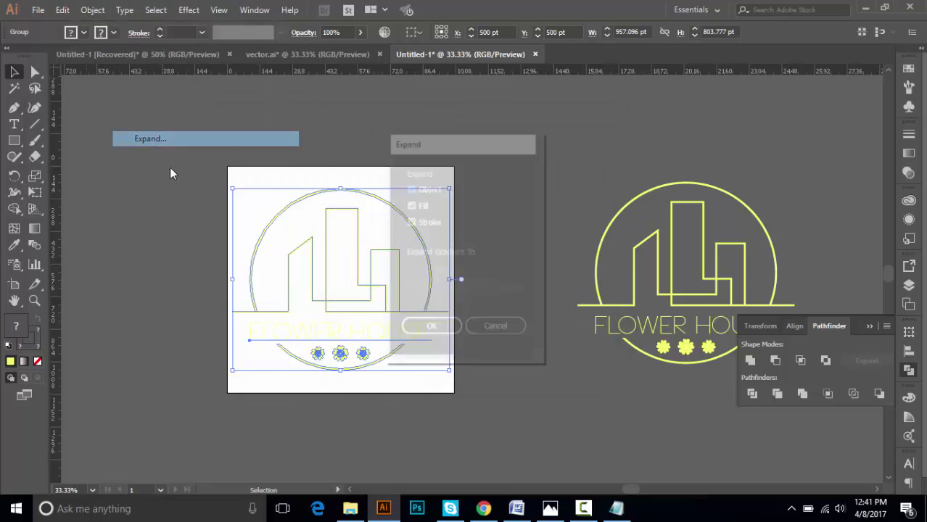
click(417, 325)
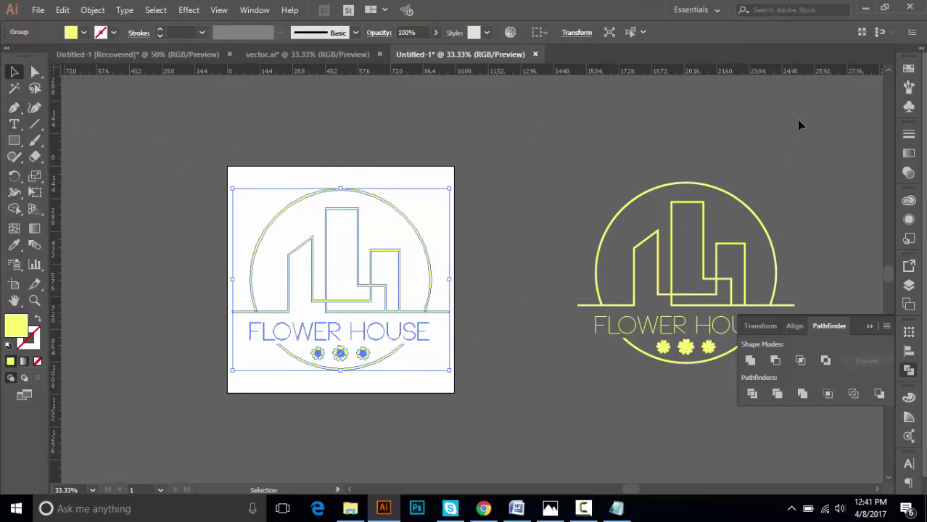
click(915, 75)
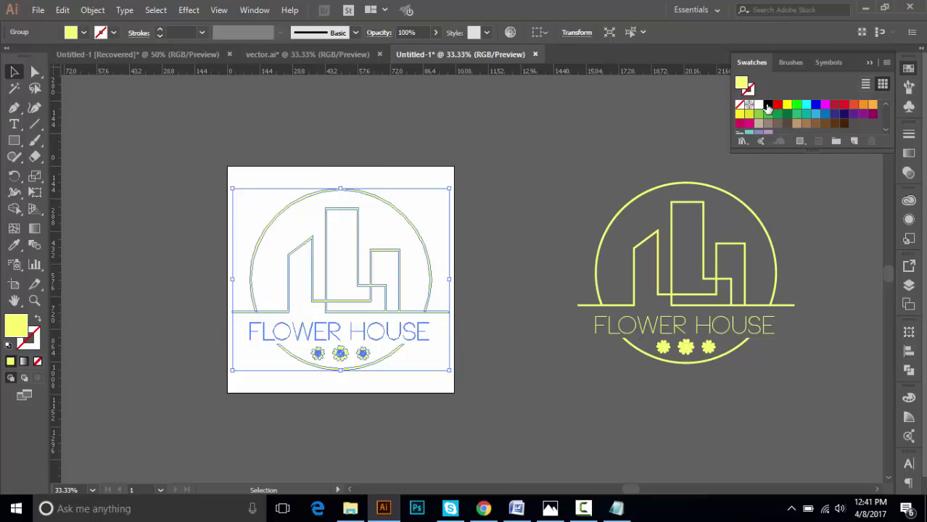
click(768, 105)
click(493, 270)
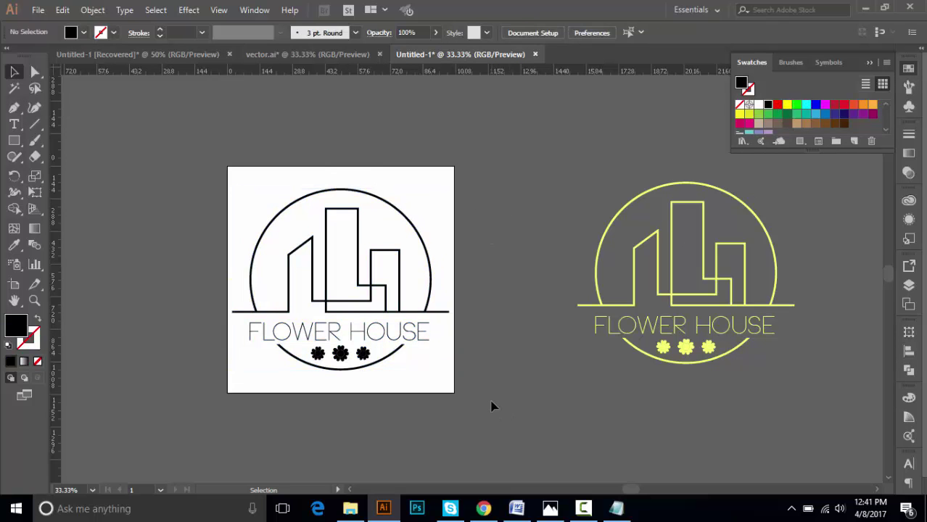
Shrink the black logo to fit the artboard and start a text object below it
key(ctrl+equal)
key(ctrl+equal)
scroll(530, 375, left, 2)
scroll(530, 374, down, 1)
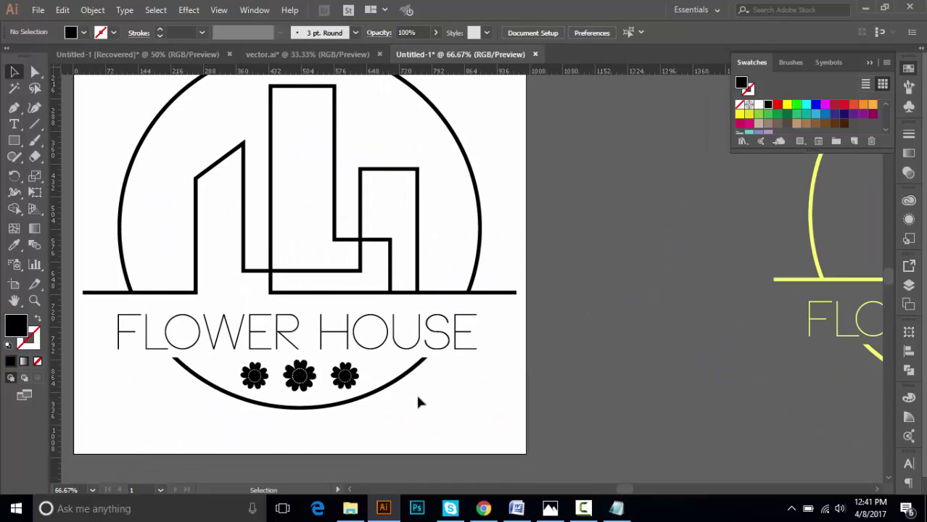
click(392, 386)
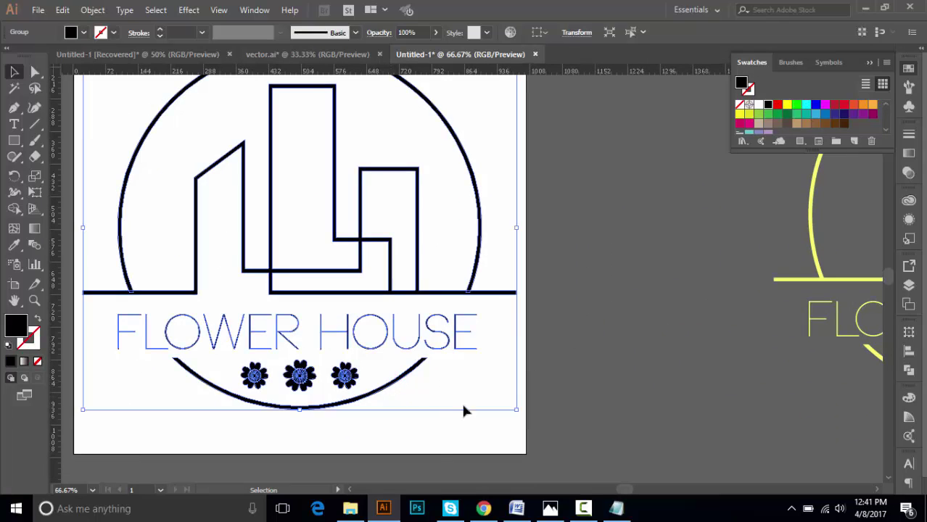
drag(508, 407, 414, 387)
click(504, 389)
scroll(377, 430, up, 3)
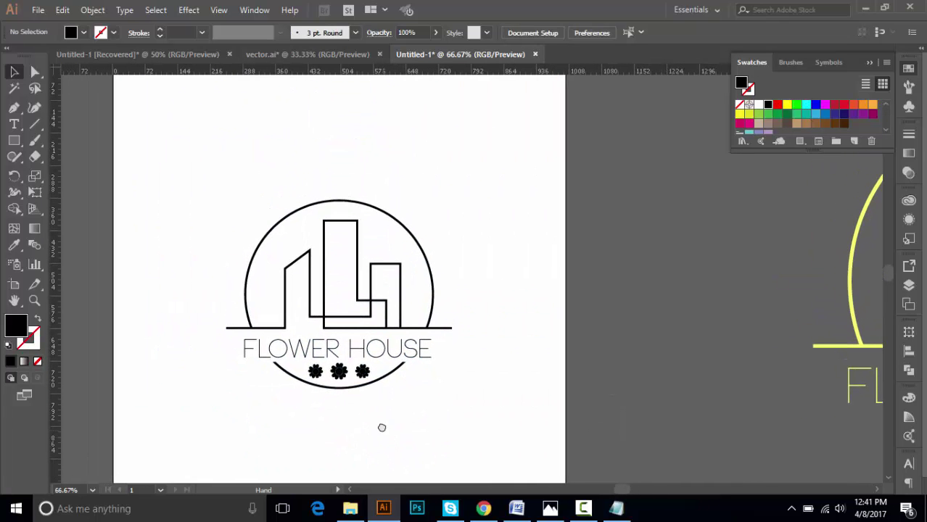
click(401, 361)
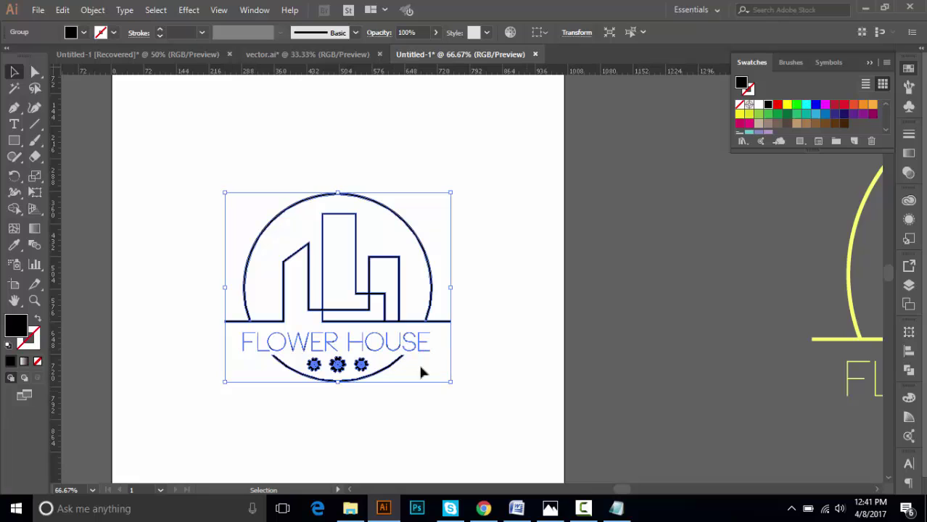
click(422, 372)
click(13, 124)
Edit the placeholder text to BRAND NAME and enlarge it to about 64 pt
click(296, 429)
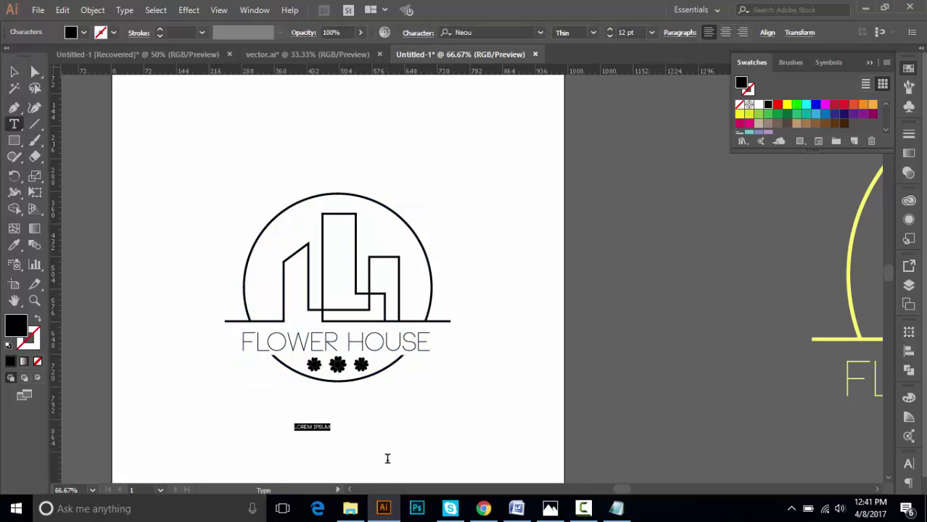
text(S)
text(BRAND NAME)
click(14, 71)
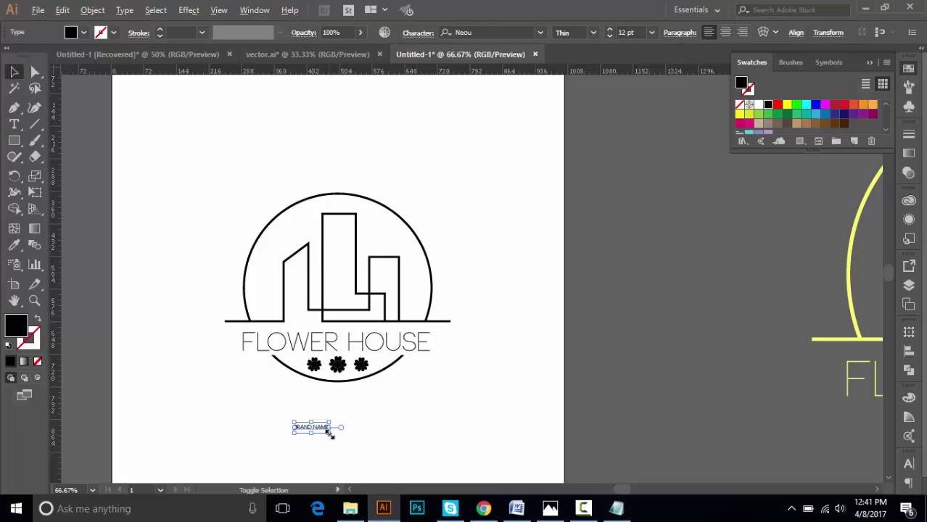
drag(330, 433, 415, 450)
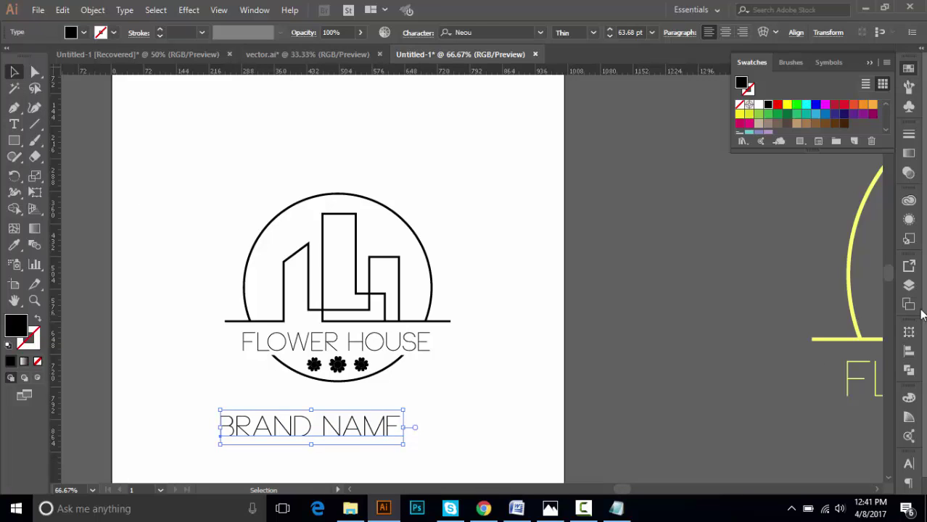
Change the BRAND NAME font style to Neou Bold in the Character panel
click(908, 464)
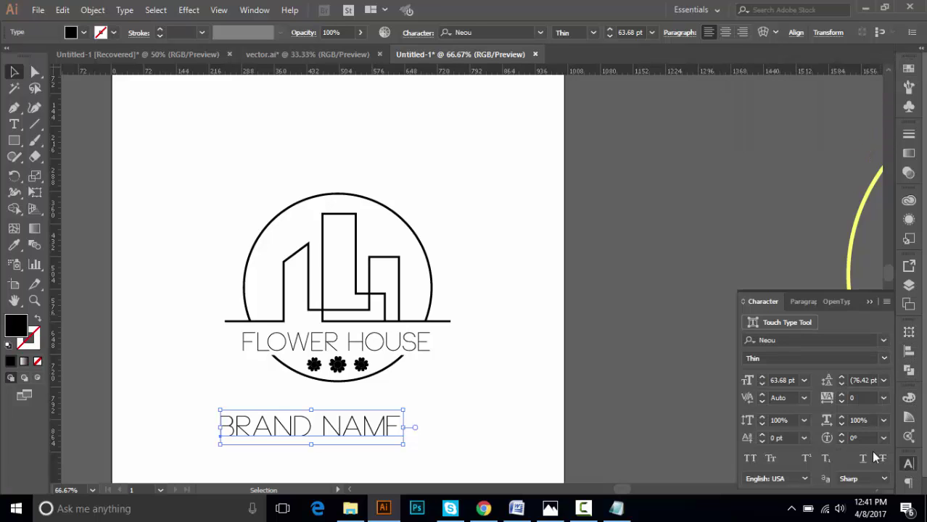
click(845, 360)
text(Bold)
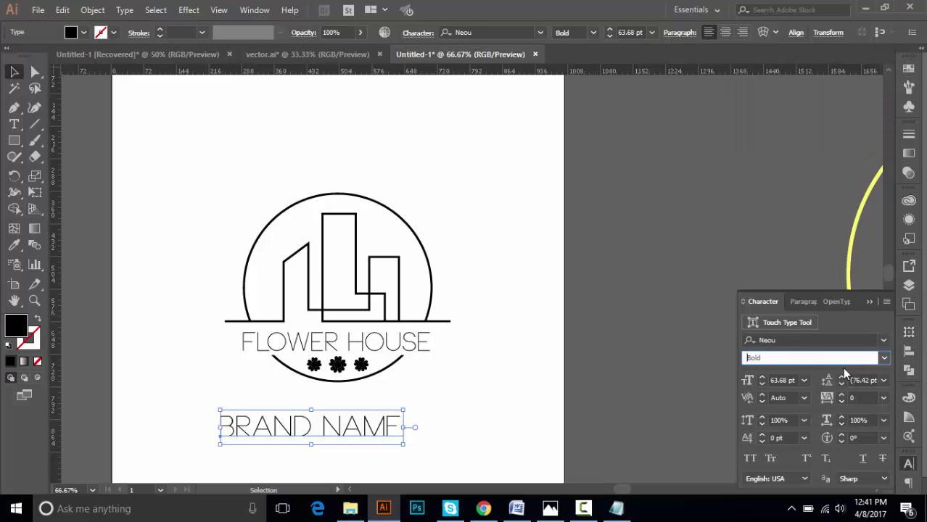
key(Return)
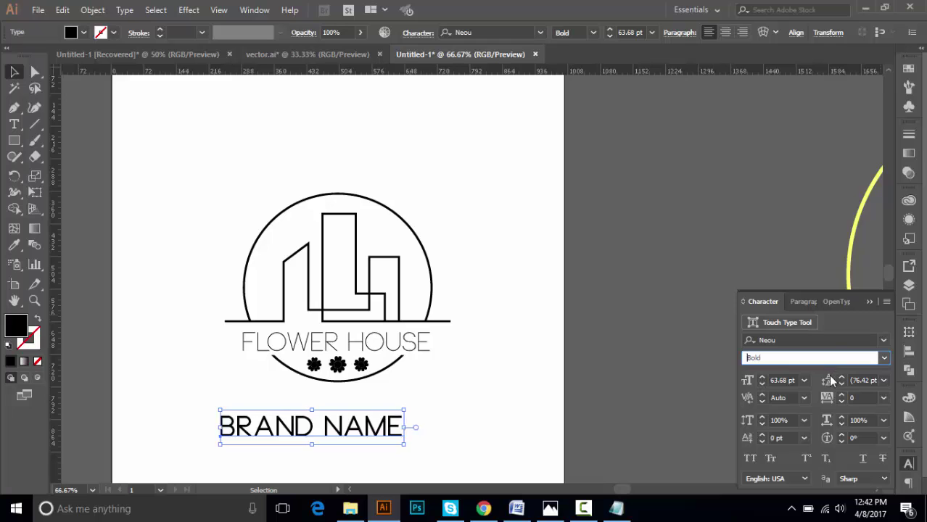
click(546, 396)
Ungroup the logo, delete FLOWER HOUSE and move BRAND NAME into its place
click(385, 345)
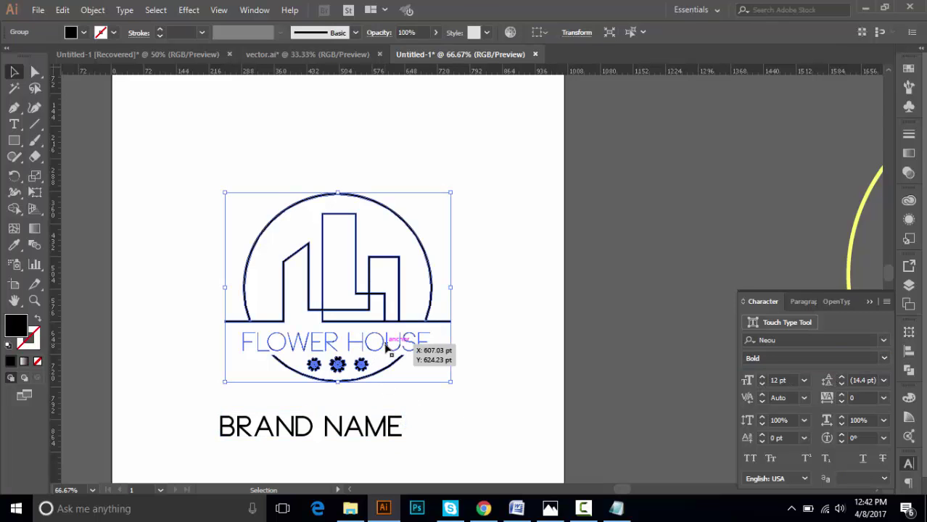
right_click(385, 346)
click(430, 242)
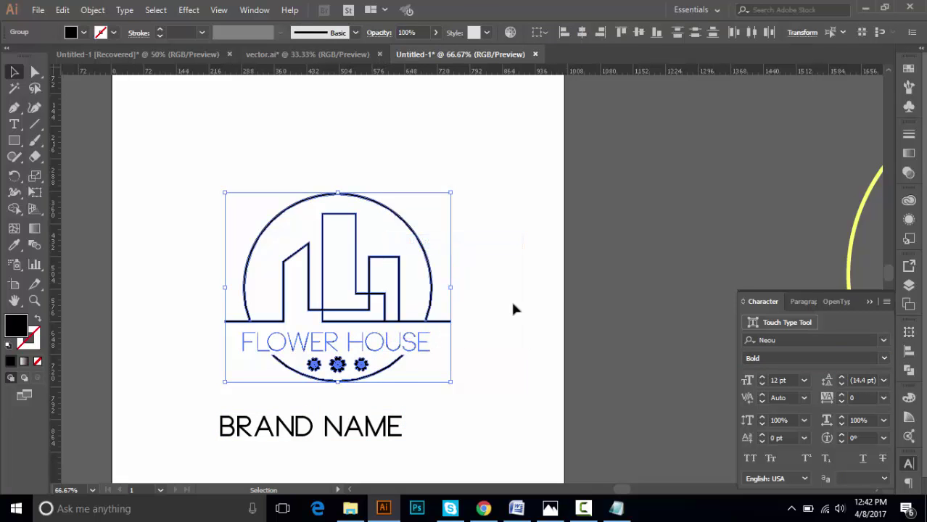
click(510, 298)
click(421, 351)
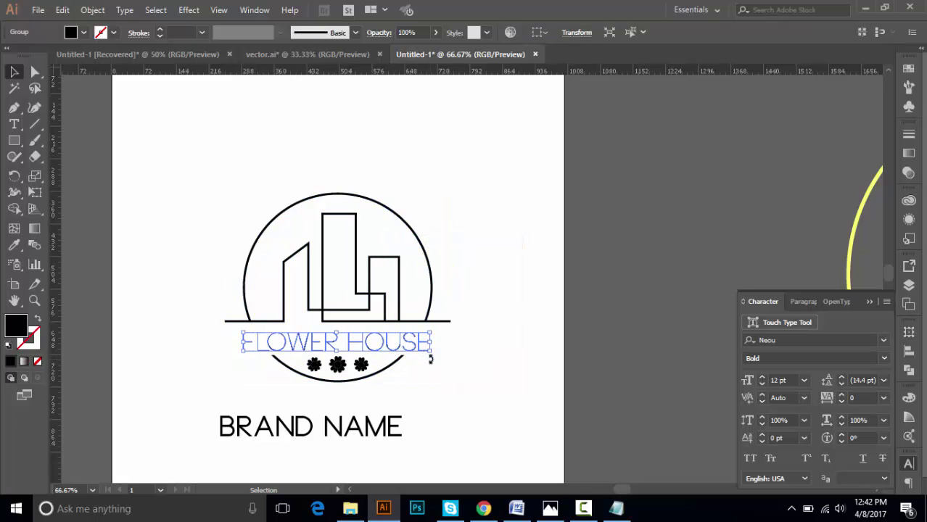
key(Delete)
drag(386, 436, 416, 350)
Scale BRAND NAME down so it fits inside the circle
right_click(417, 349)
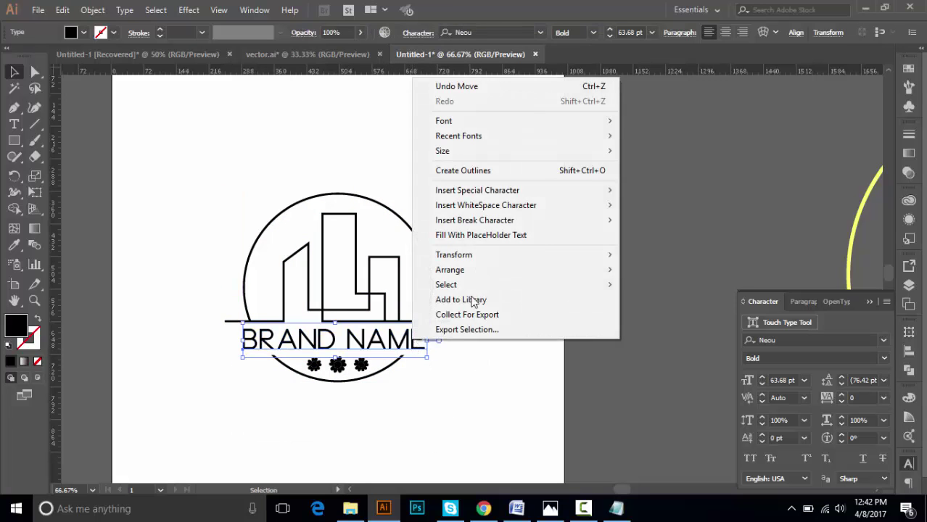
click(444, 403)
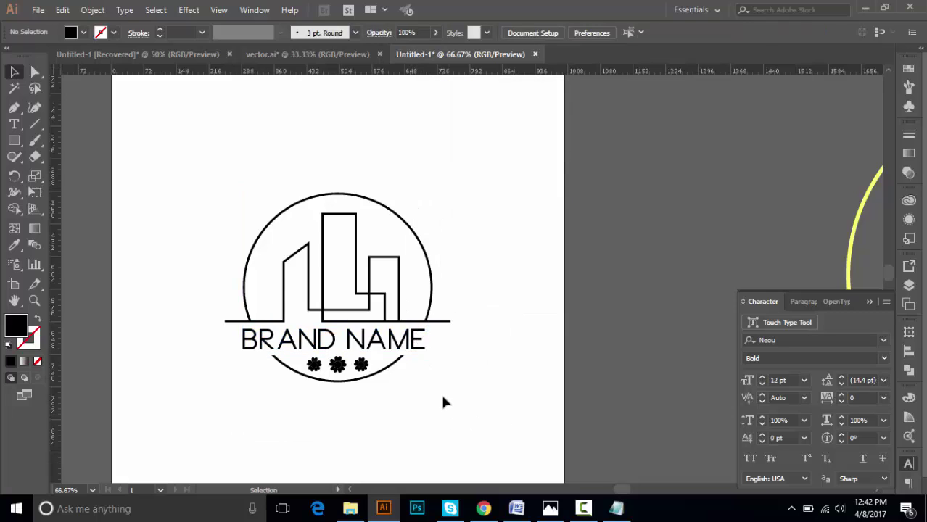
click(415, 352)
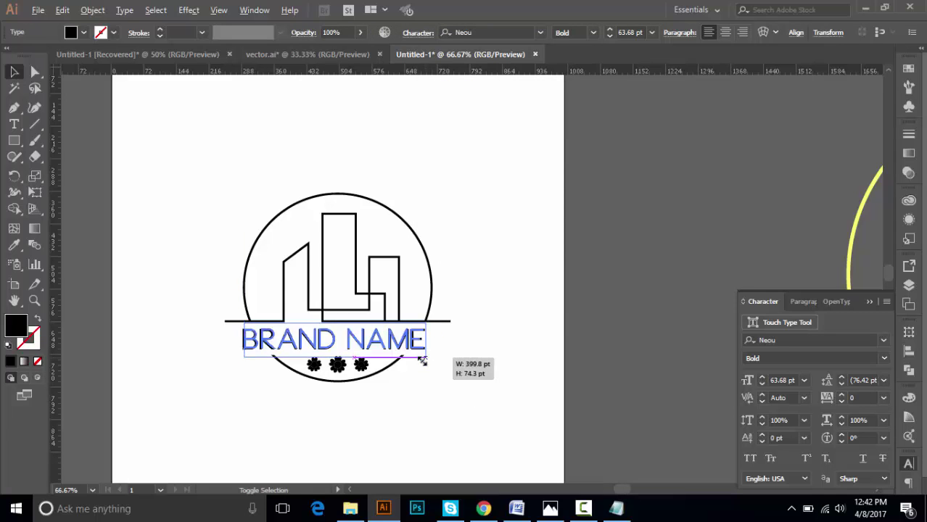
drag(430, 366, 409, 351)
click(468, 397)
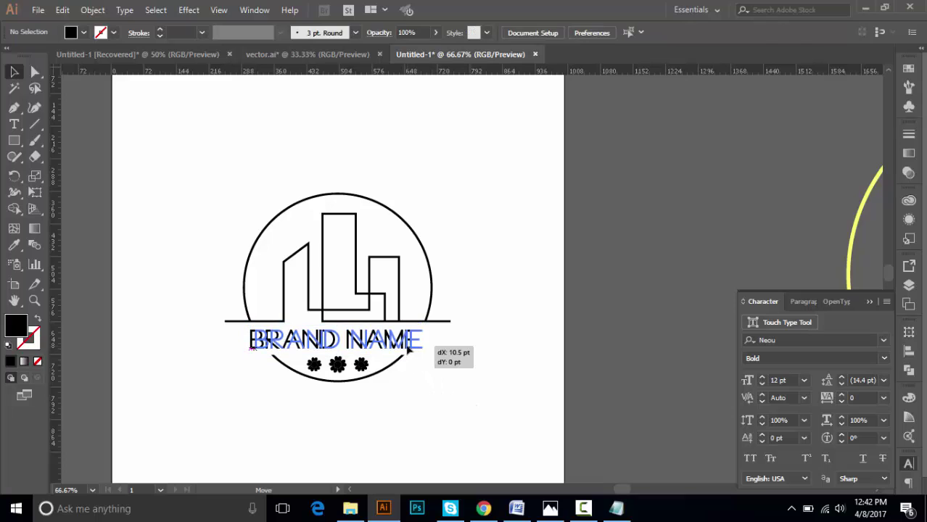
click(443, 413)
click(405, 354)
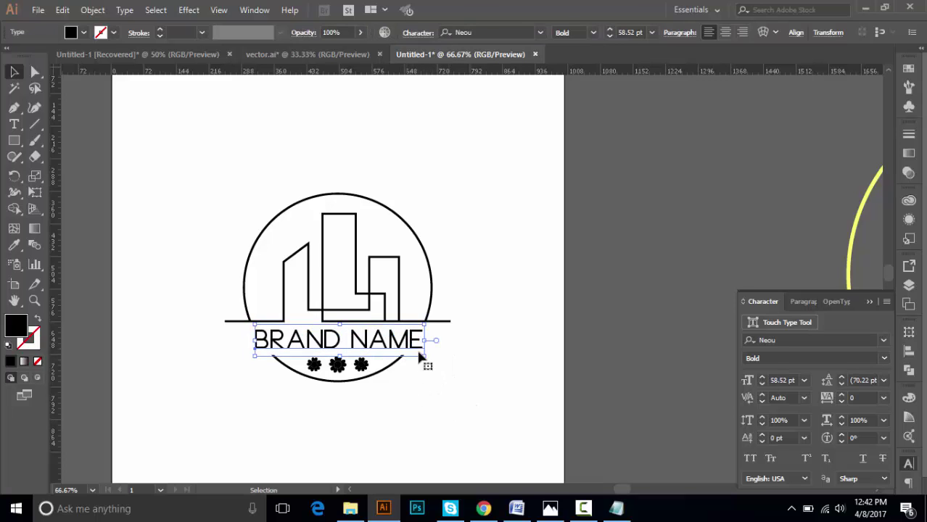
drag(426, 359, 415, 360)
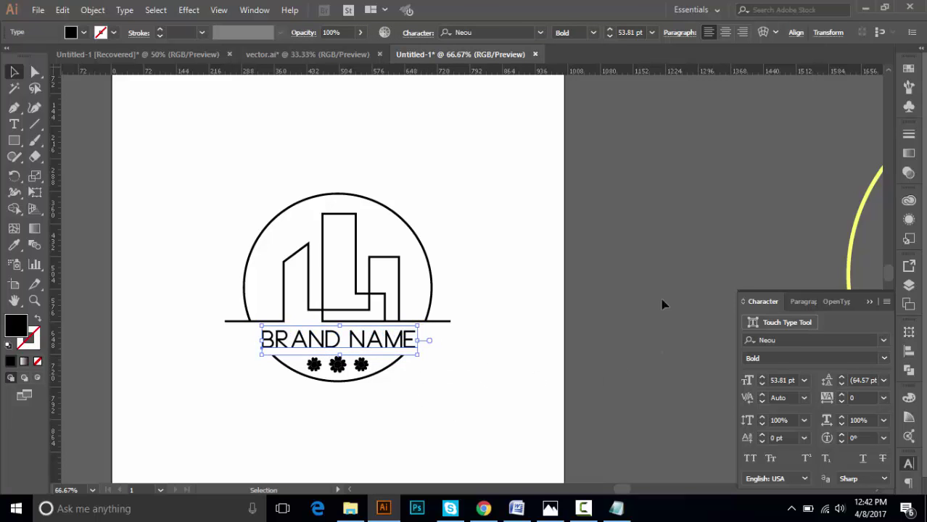
Set BRAND NAME tracking to 200 and centre it under the skyline
click(859, 397)
text(2)
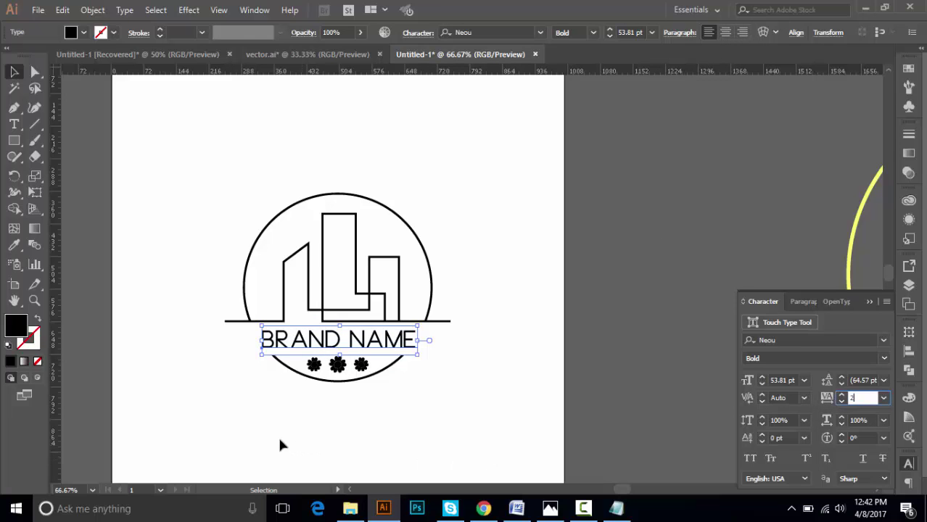
text(00)
click(305, 443)
drag(409, 353, 387, 350)
click(449, 410)
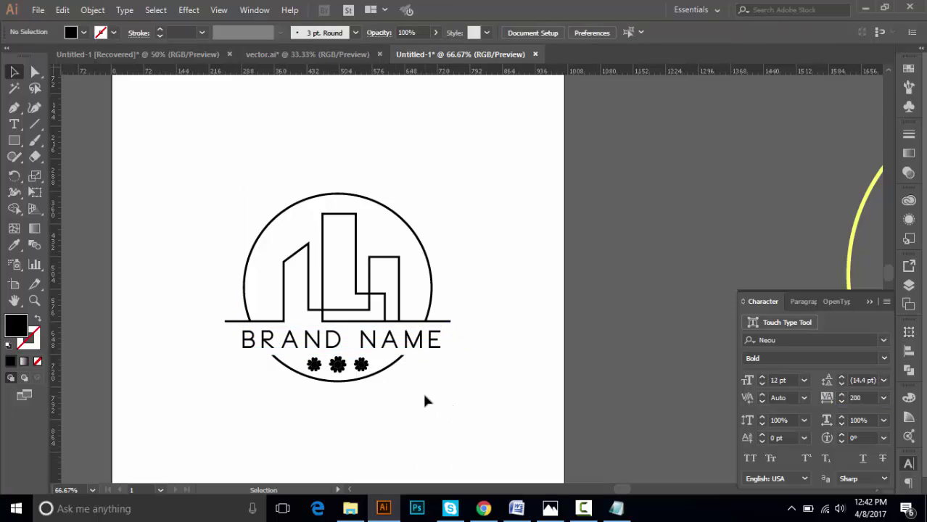
Convert the BRAND NAME lettering to outlines
click(361, 365)
click(428, 438)
drag(338, 366, 339, 367)
click(422, 408)
click(428, 351)
right_click(406, 355)
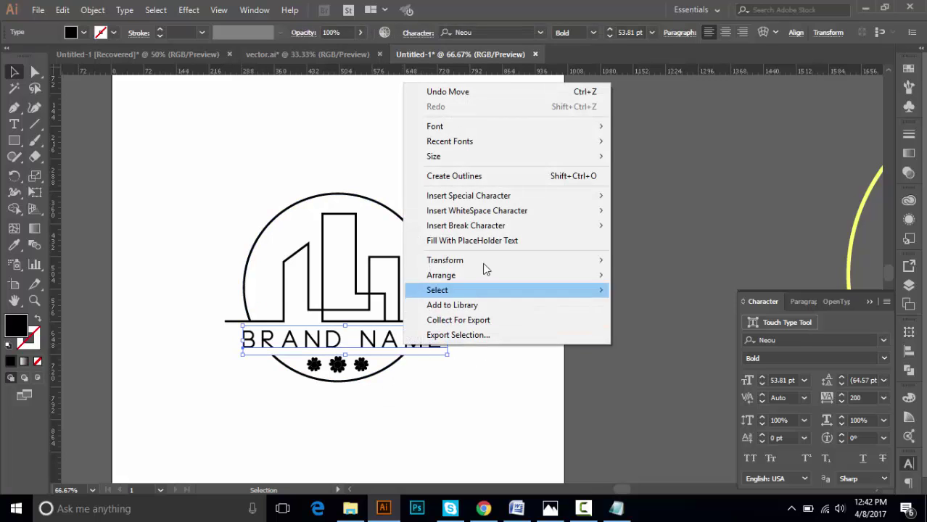
click(467, 181)
Centre the whole logo horizontally on the artboard and group all its parts
drag(196, 204, 401, 443)
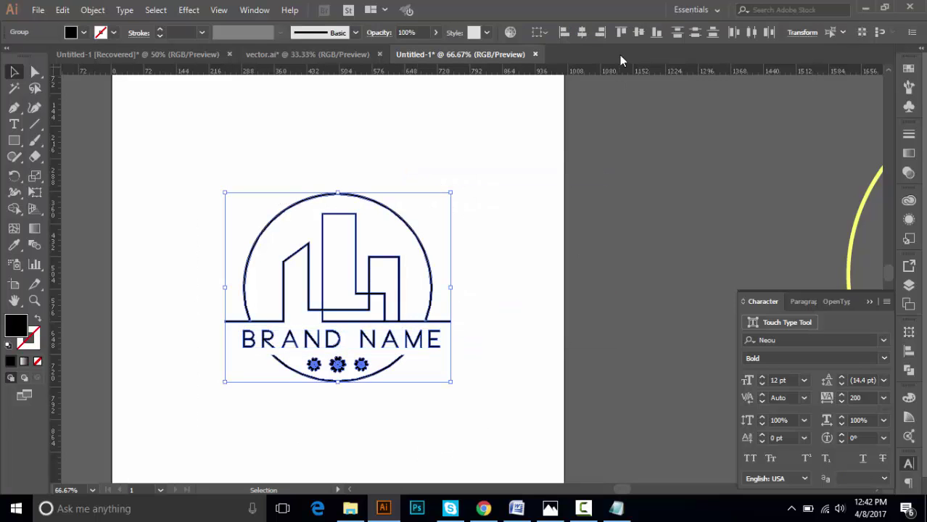
click(582, 33)
click(527, 194)
drag(228, 172, 419, 425)
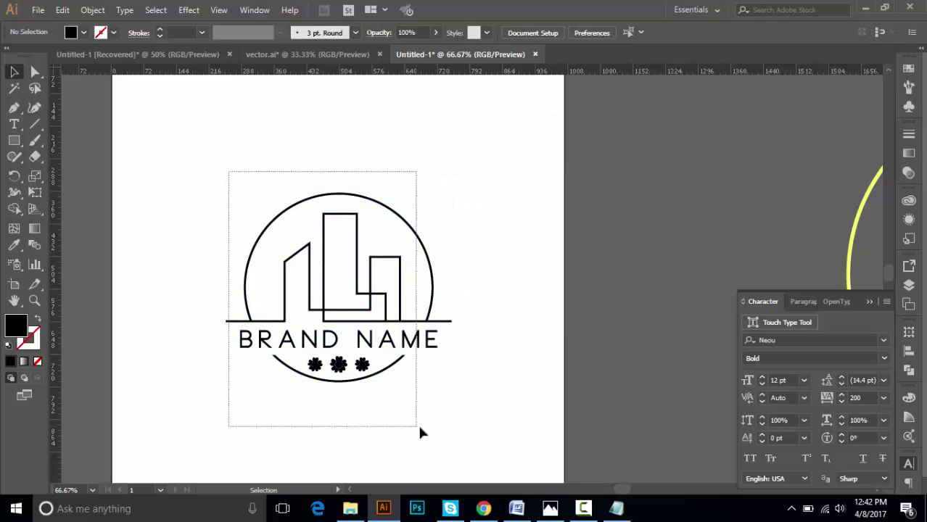
right_click(382, 306)
click(410, 191)
click(473, 247)
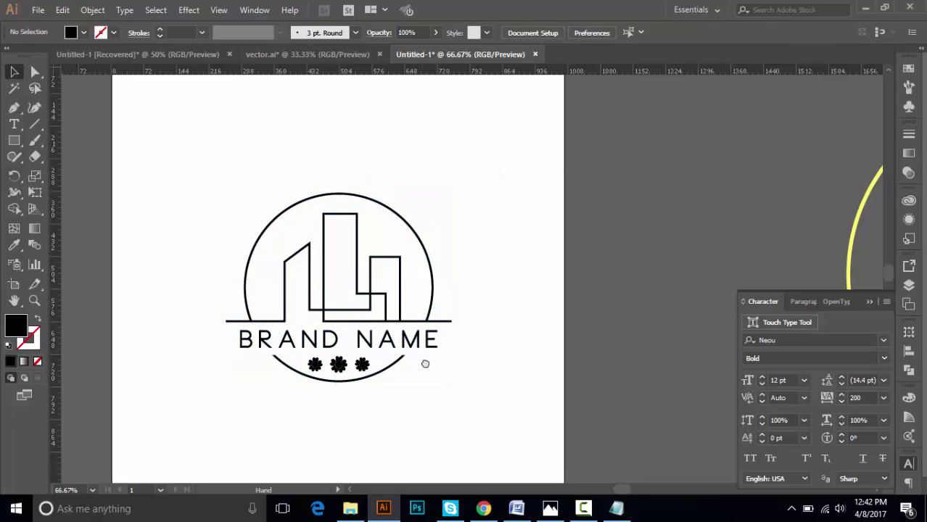
mouse_move(377, 299)
mouse_down()
mouse_move(401, 358)
mouse_move(401, 263)
mouse_move(492, 382)
mouse_up()
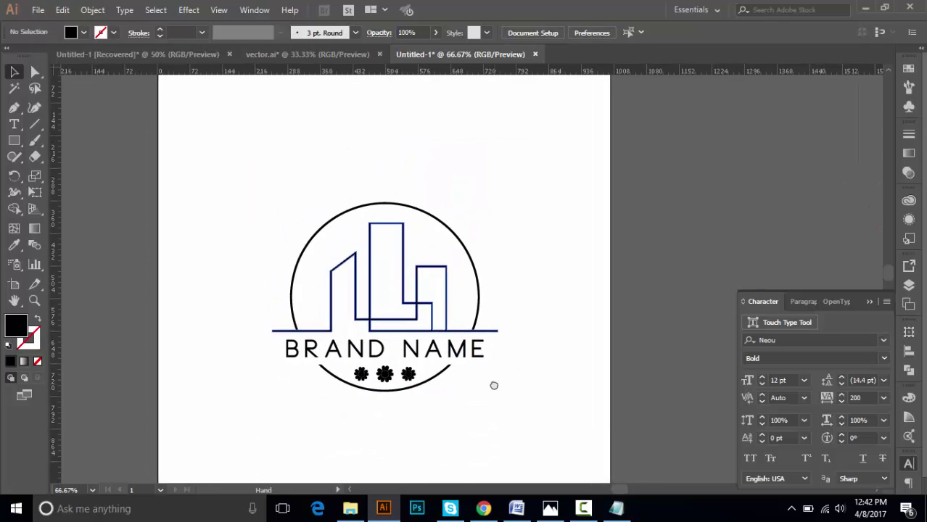
Scale the black logo group down around its centre and move it toward the artboard top
key(ctrl+minus)
key(ctrl+minus)
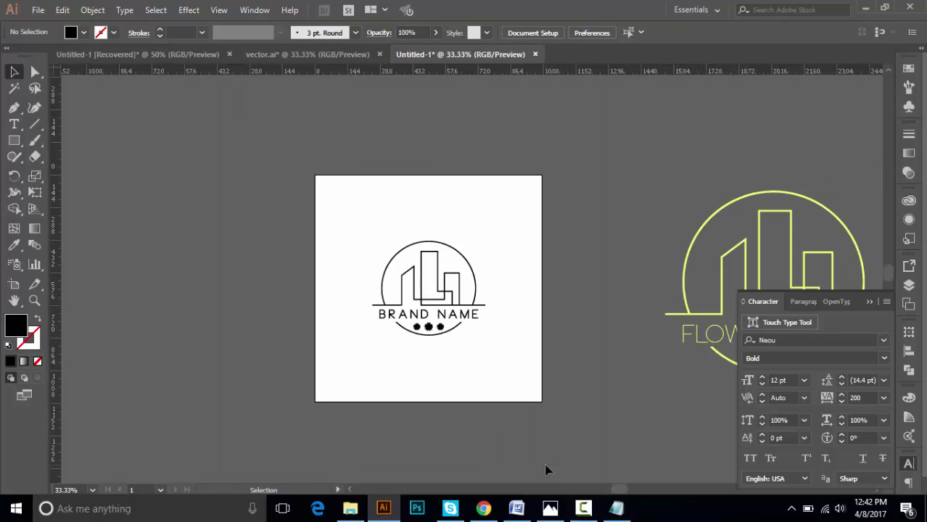
drag(606, 393, 523, 363)
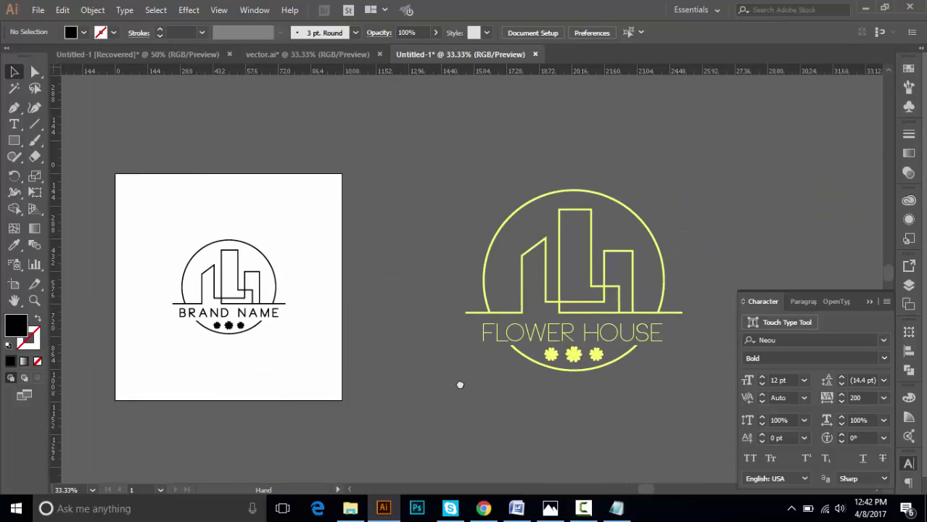
key(ctrl+plus)
key(ctrl+plus)
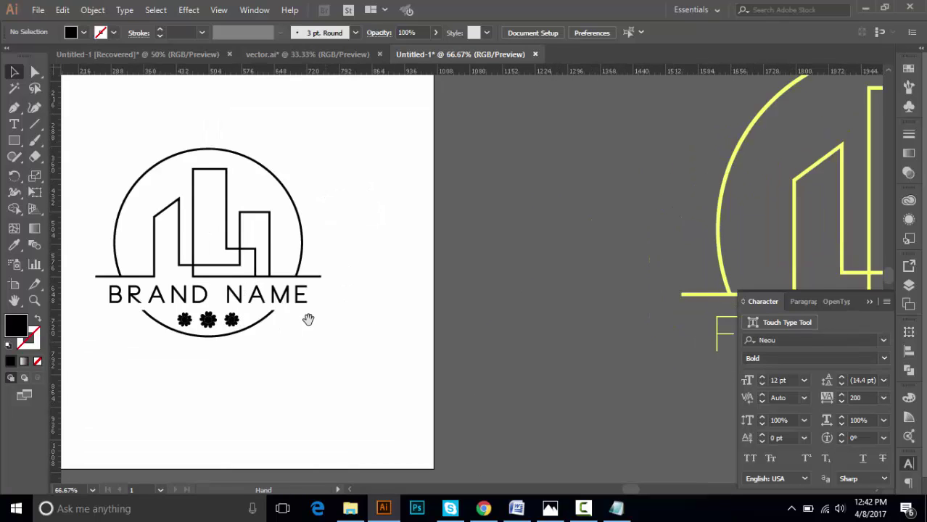
drag(306, 316, 568, 413)
drag(477, 430, 438, 472)
click(438, 364)
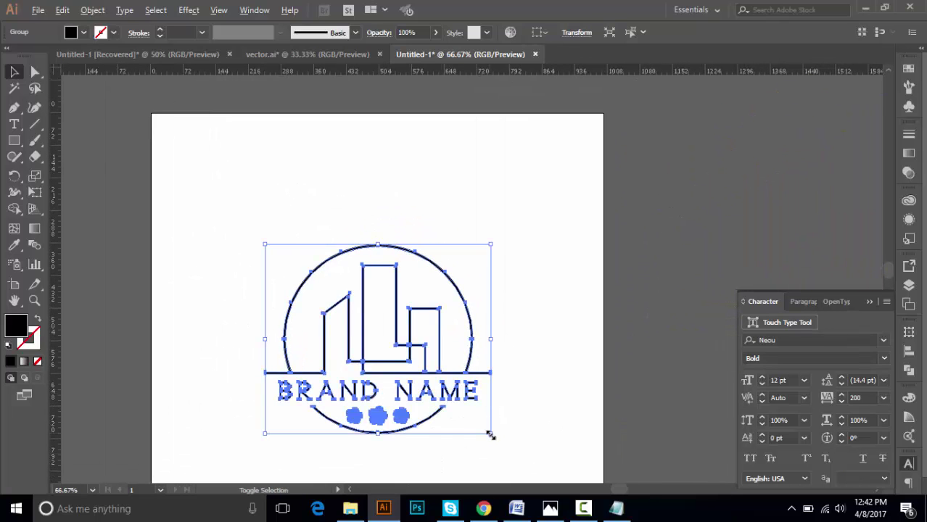
drag(491, 434, 465, 413)
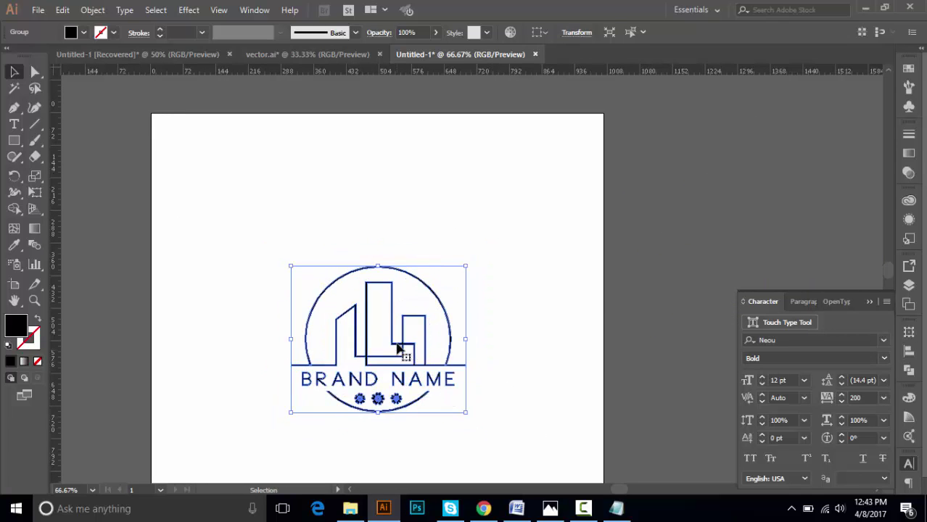
drag(398, 349, 388, 233)
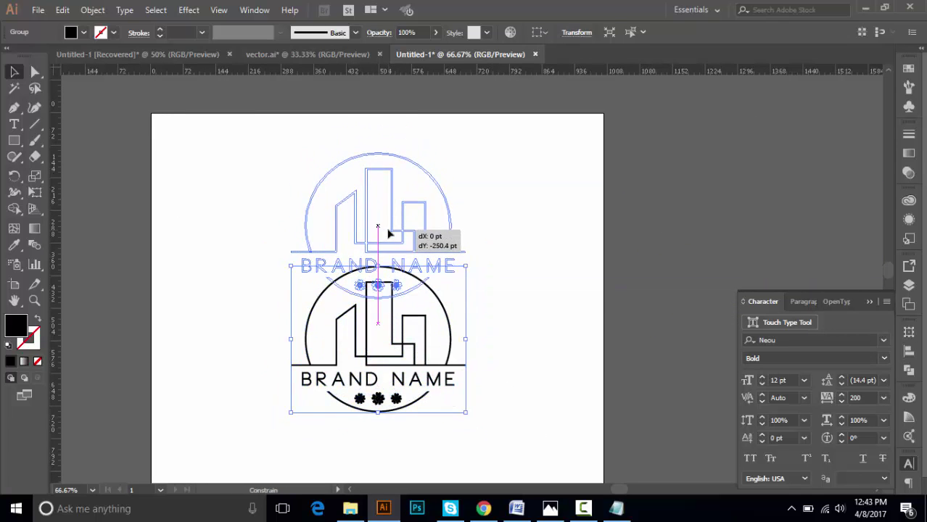
scroll(445, 315, down, 2)
mouse_move(383, 174)
mouse_down()
mouse_move(393, 186)
mouse_move(383, 366)
mouse_up()
Duplicate the logo below the original and draw a black 1000 × 500 pt rectangle over the top half
drag(512, 322, 546, 393)
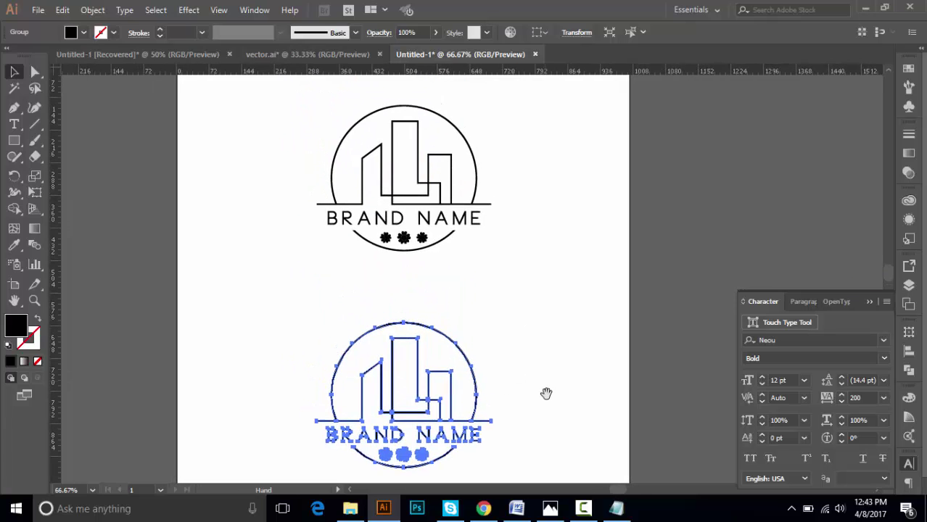
drag(499, 374, 491, 416)
click(14, 141)
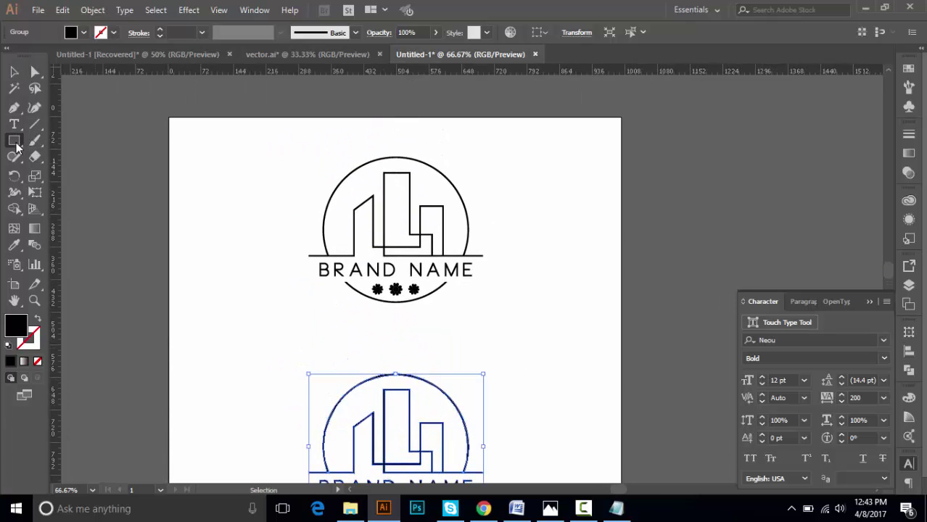
drag(169, 117, 621, 343)
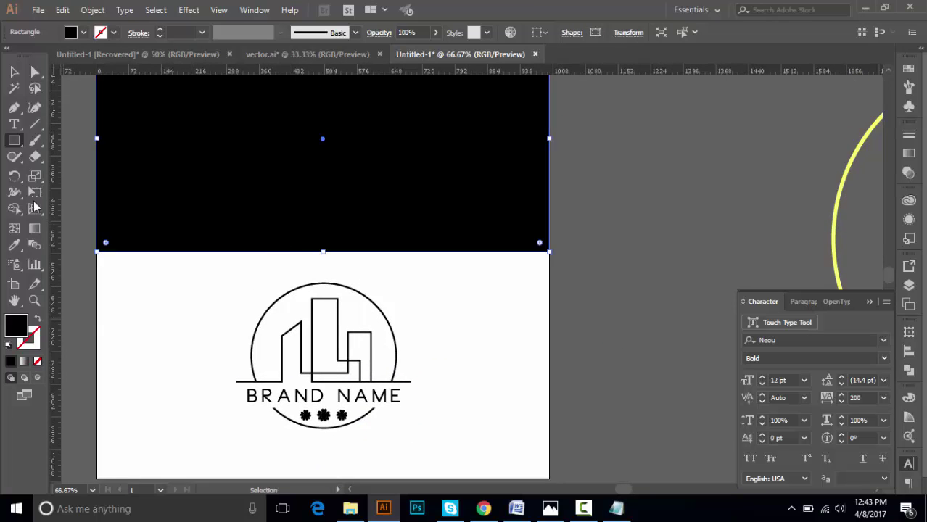
click(14, 71)
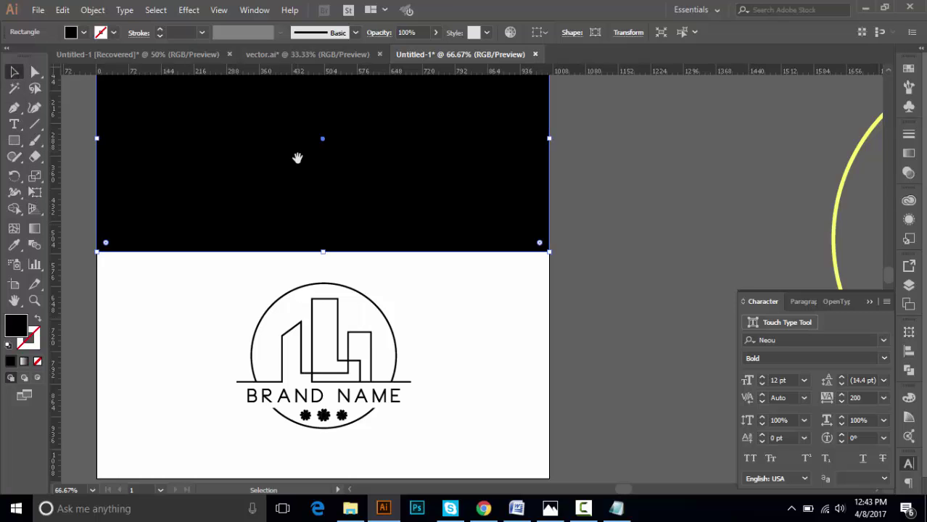
drag(297, 159, 319, 193)
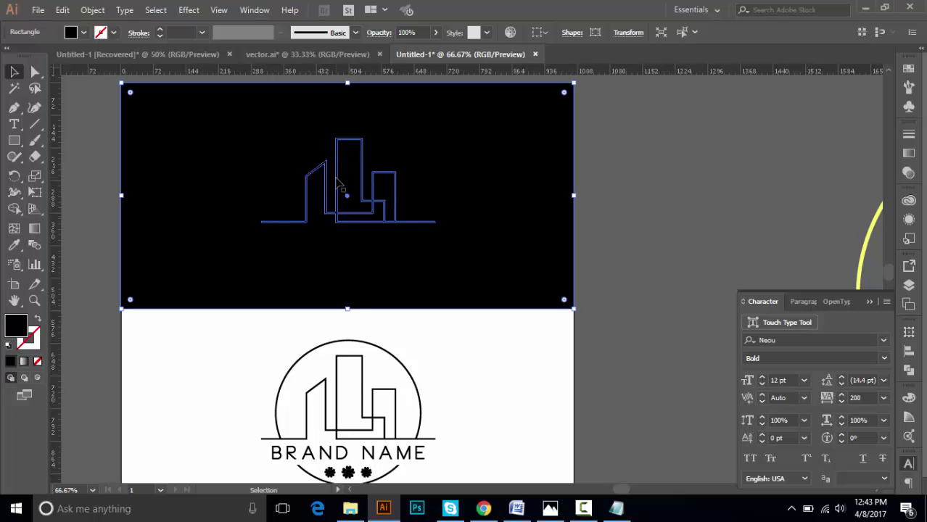
Recolour the top logo on the black half yellow with the Eyedropper
click(341, 190)
click(15, 245)
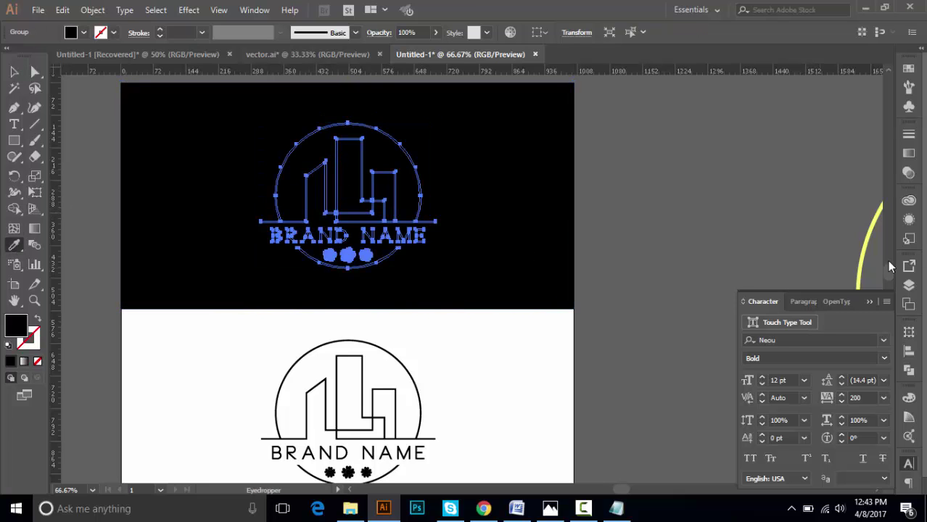
click(864, 265)
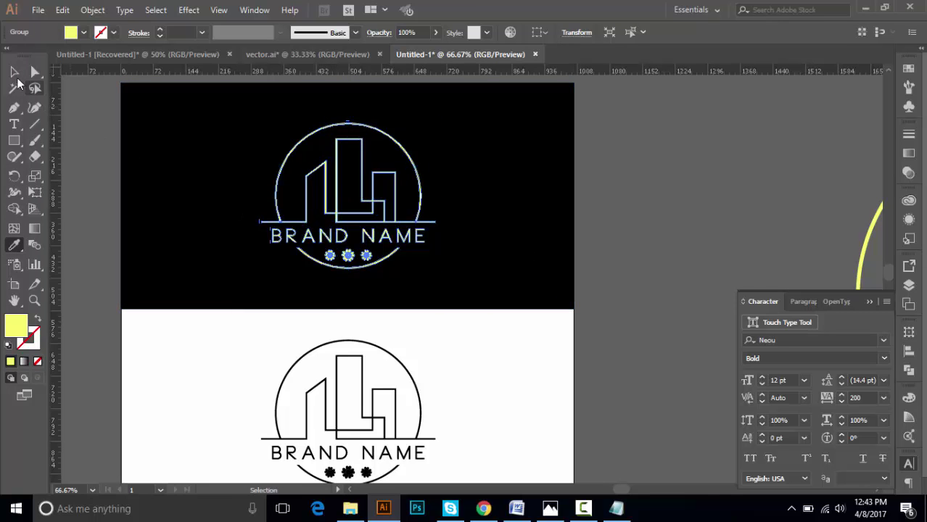
key(v)
click(653, 293)
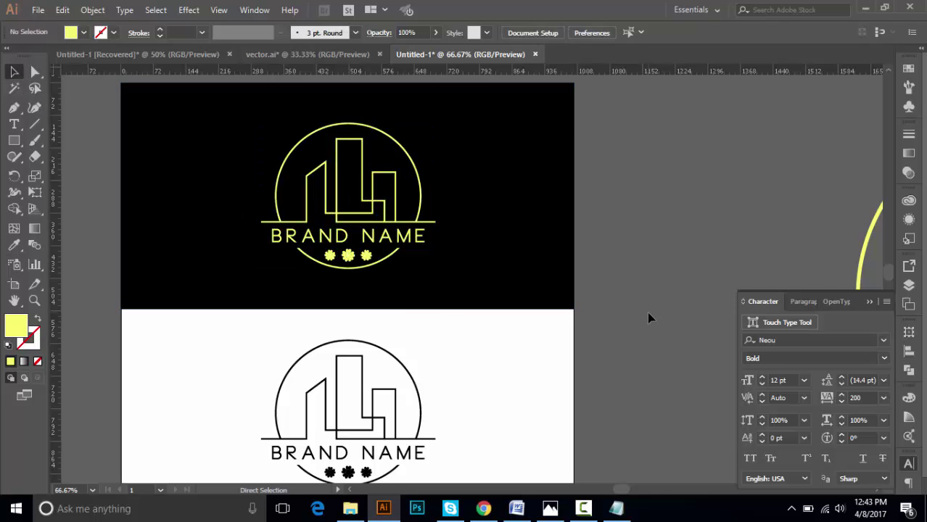
key(ctrl+minus)
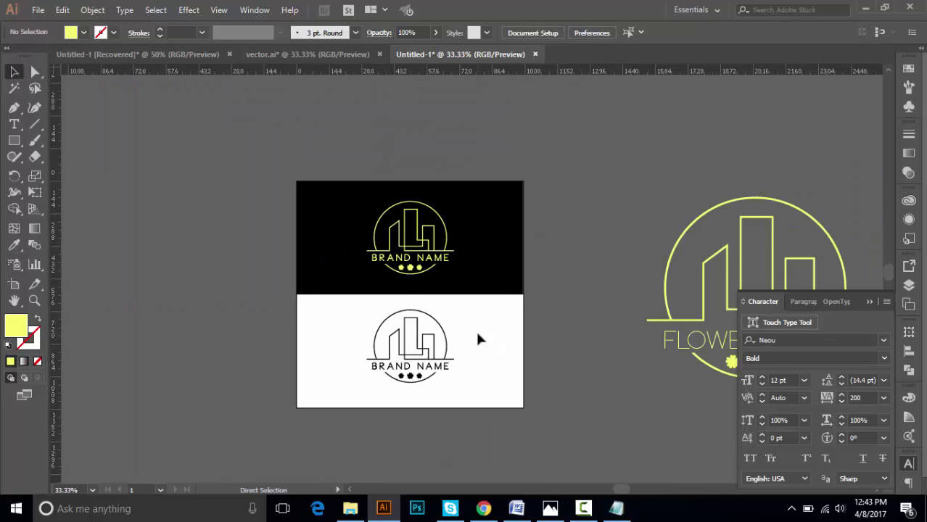
key(ctrl+plus)
Try a white fill on the top logo, revert to yellow, and zoom out to 25%
click(370, 266)
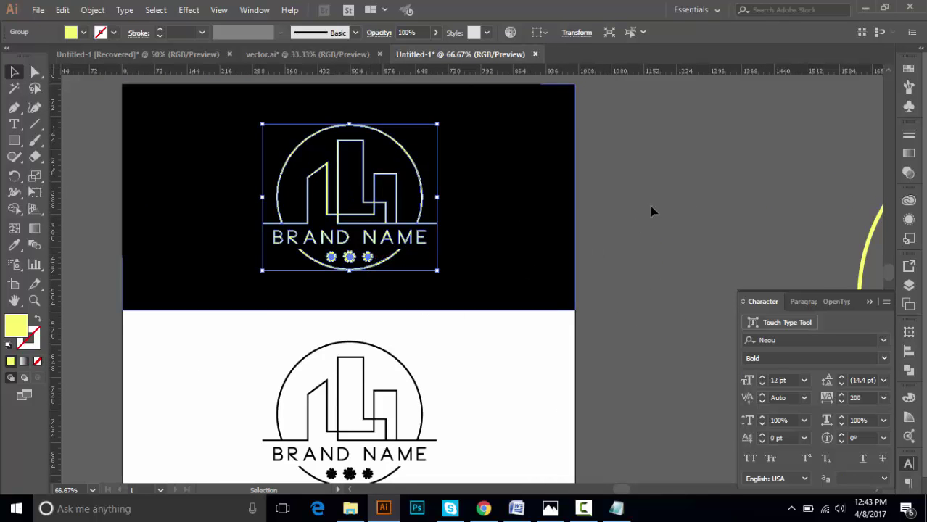
click(909, 84)
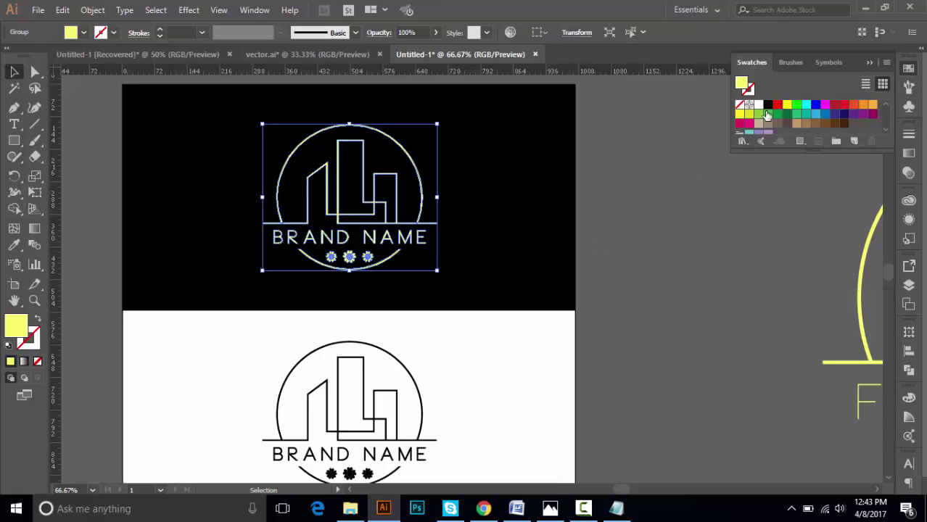
click(758, 105)
click(689, 275)
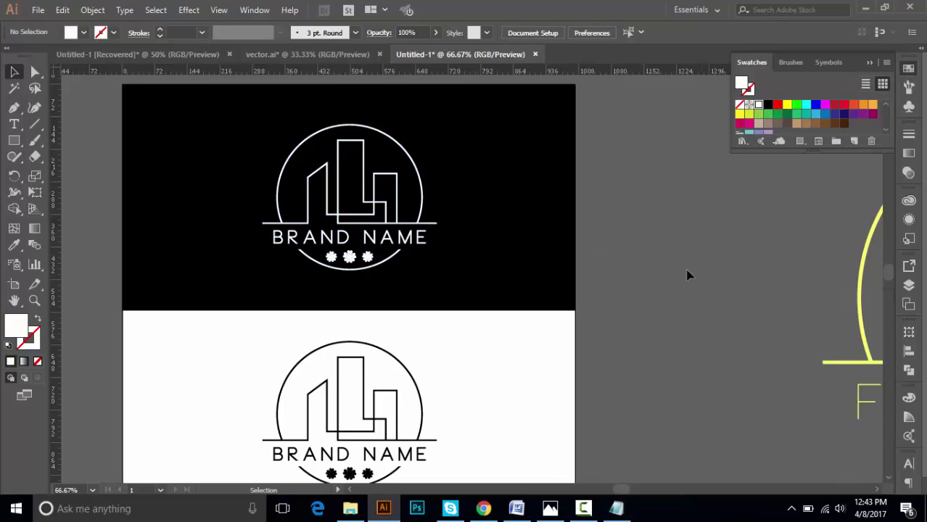
key(ctrl+z)
key(ctrl+z)
click(642, 371)
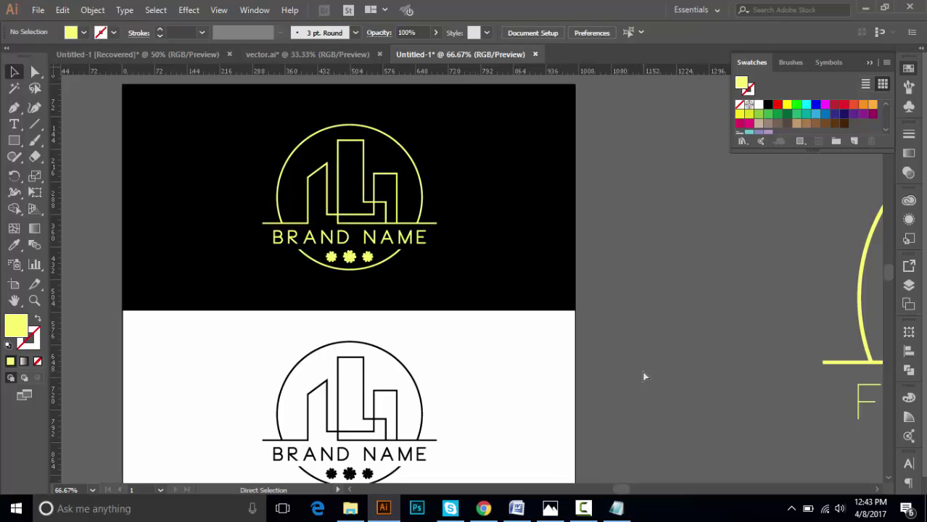
key(ctrl+minus)
key(ctrl+minus)
key(ctrl+minus)
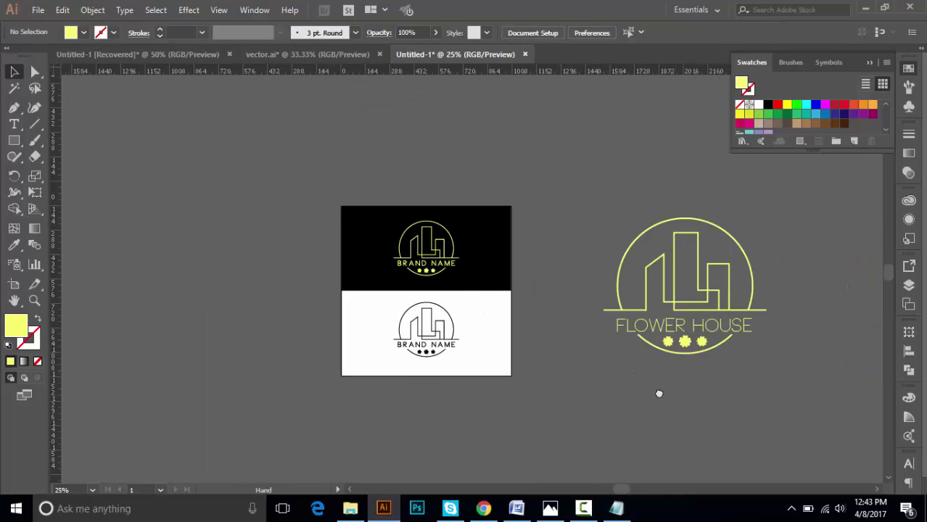
drag(621, 394, 551, 395)
In details.txt, write a paragraph inviting viewers to try many logo designs and share them with the group
click(616, 508)
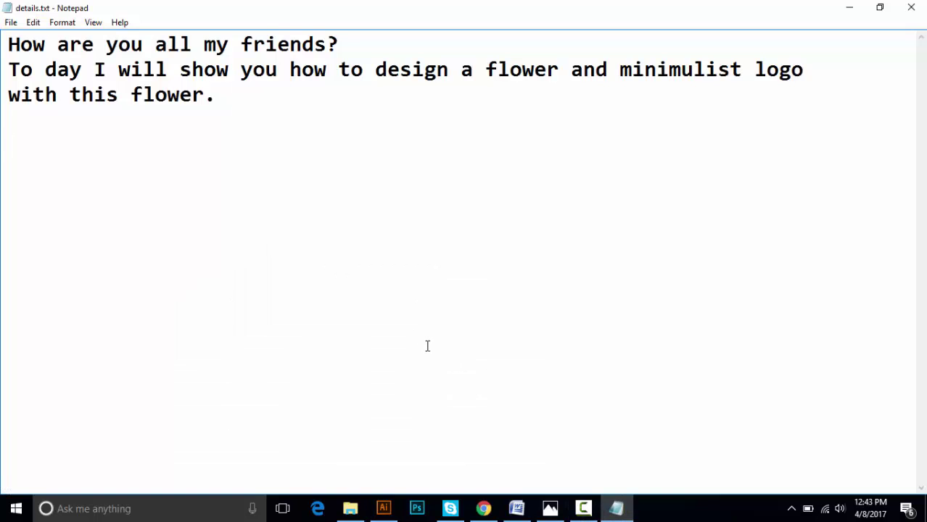
text(inthi)
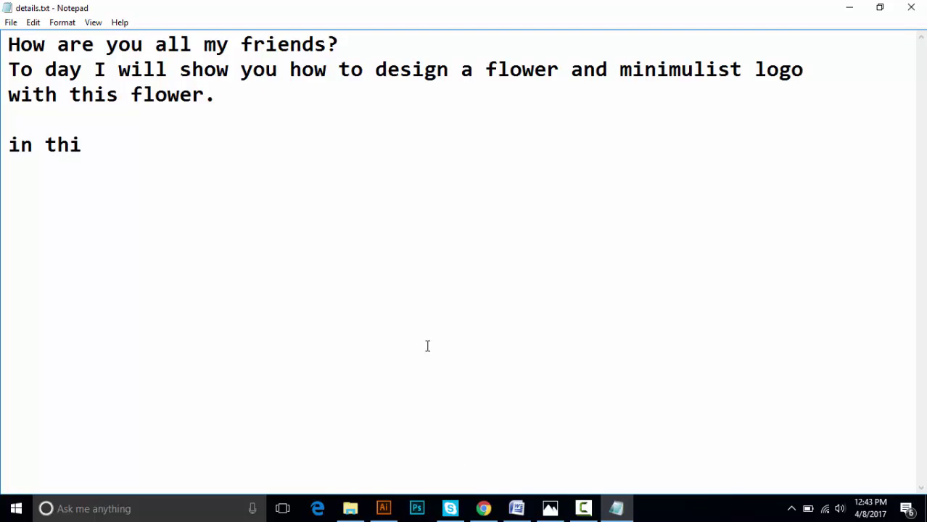
text(s sys)
text(tem)
key(BackSpace)
key(BackSpace)
text(em )
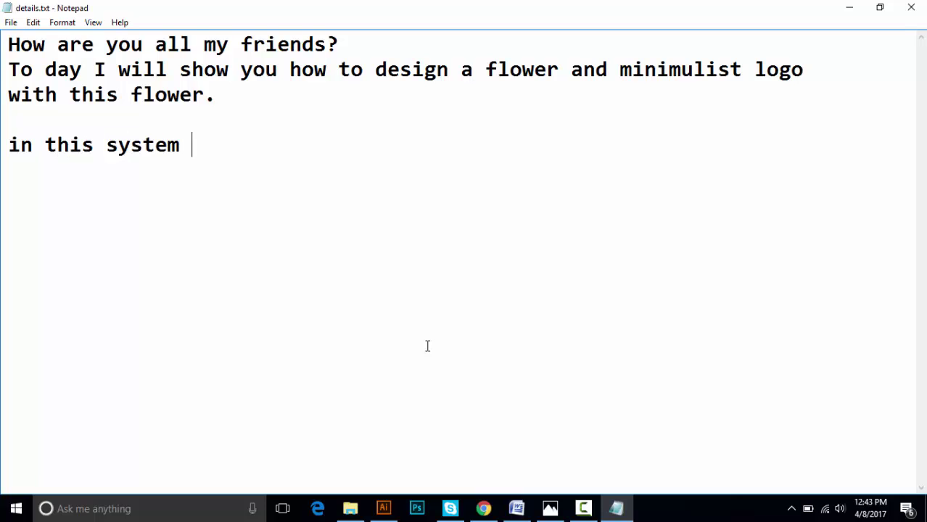
text(you will t)
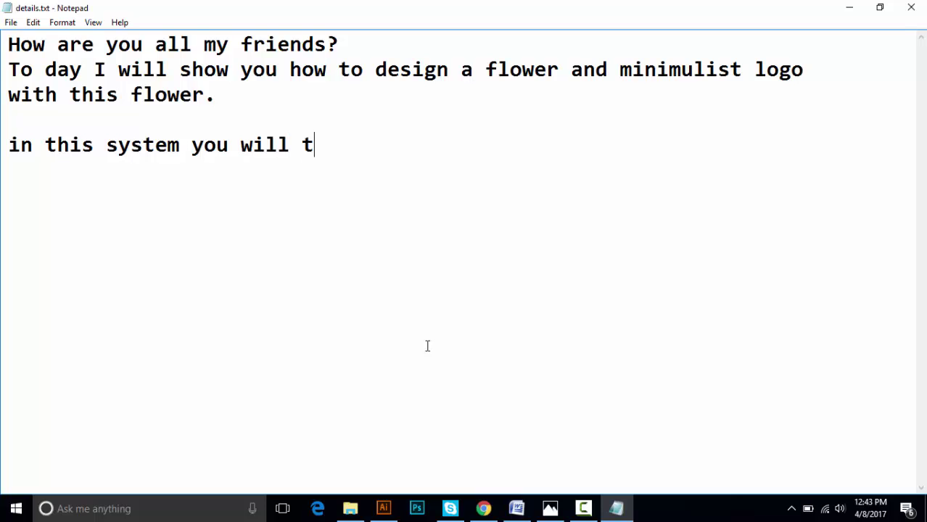
text(ry to do )
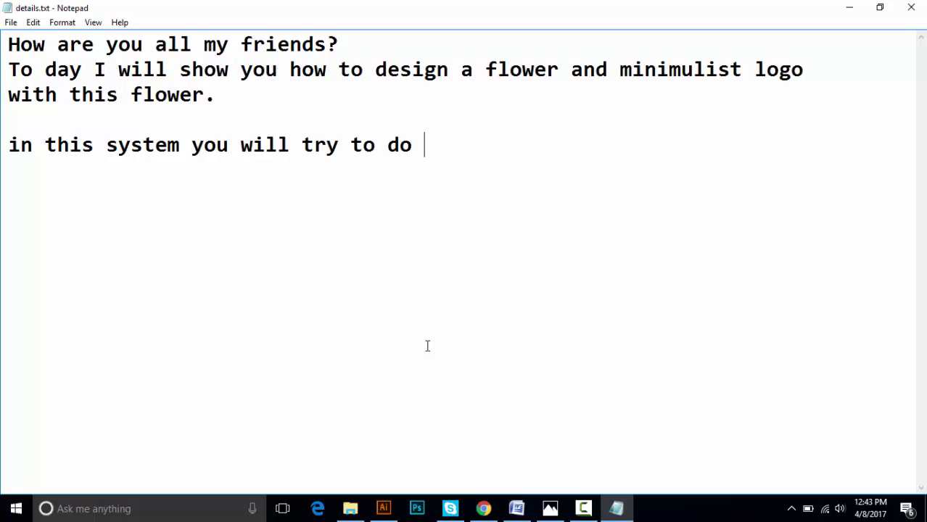
text(this t)
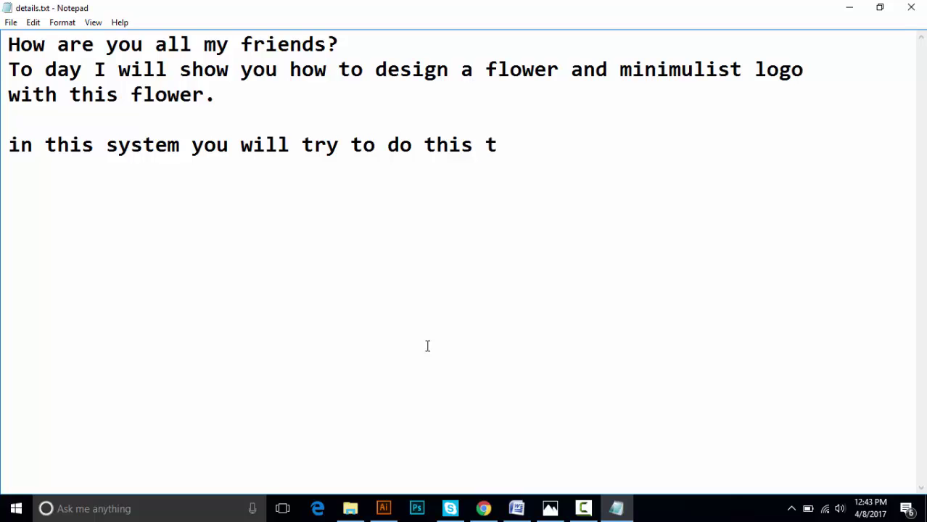
text(i)
key(BackSpace)
text(ypes )
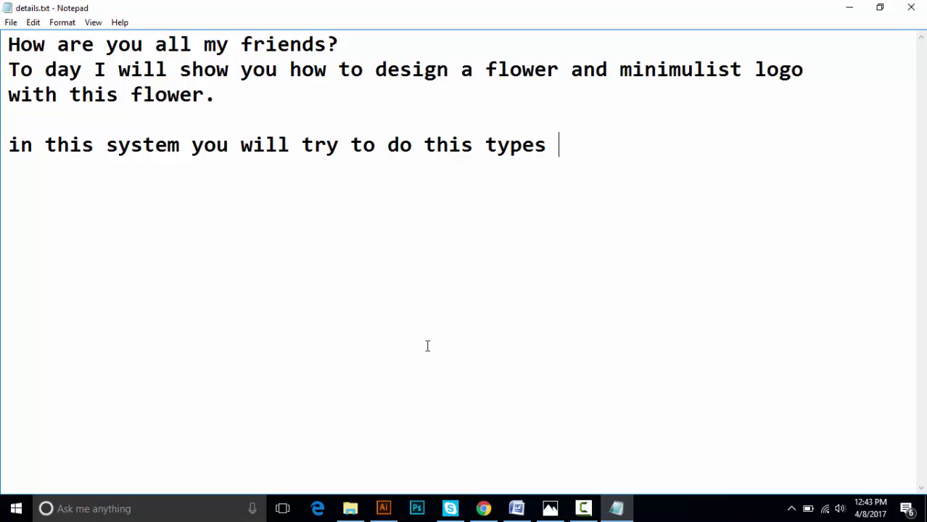
text(of )
text(many )
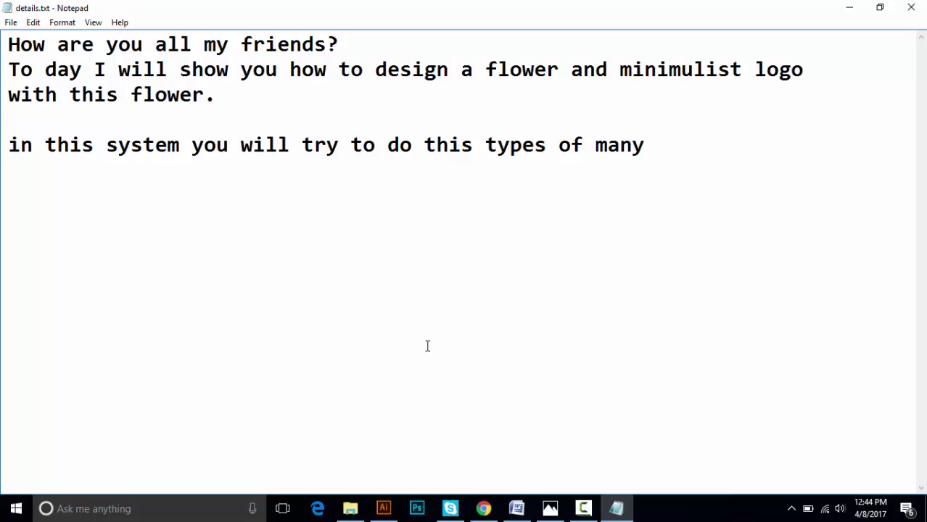
text(logo desgin)
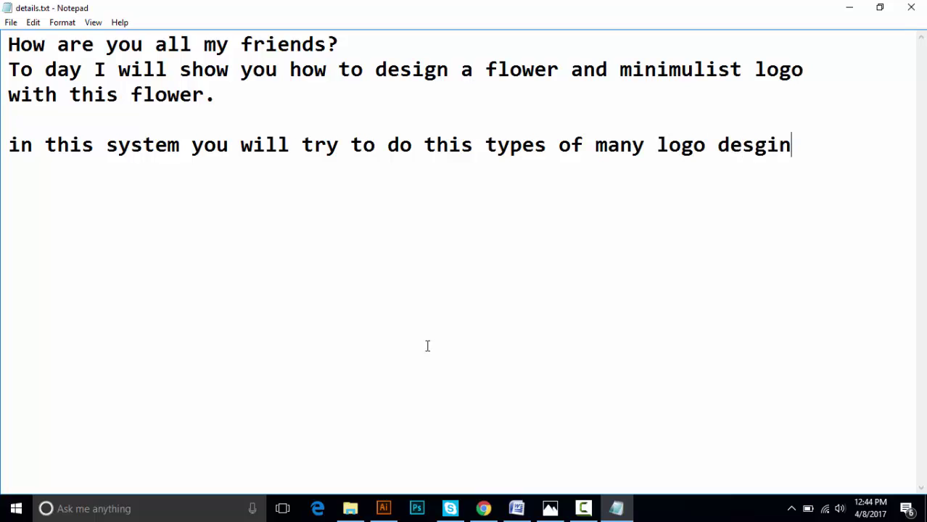
text(s)
key(BackSpace)
key(BackSpace)
key(BackSpace)
text(g)
text(i)
key(BackSpace)
key(BackSpace)
text(ig)
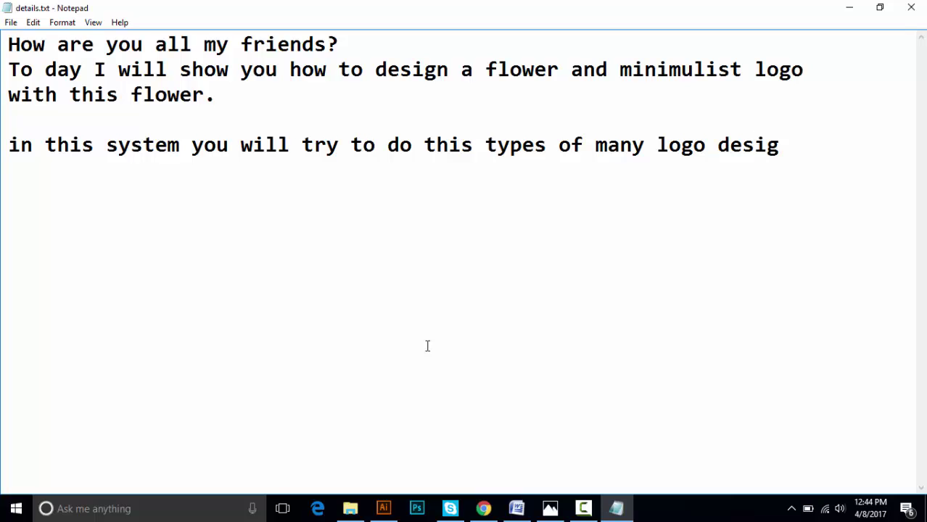
text(ns and s)
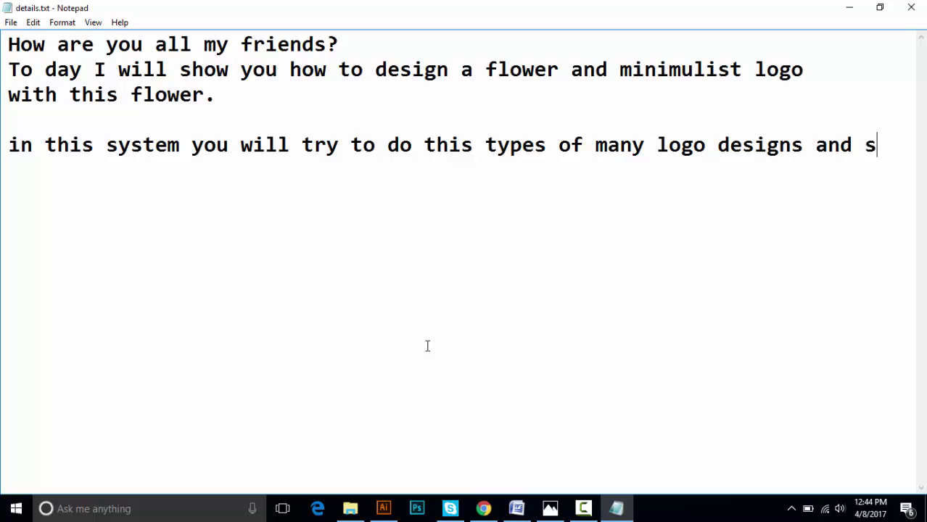
text(hare you)
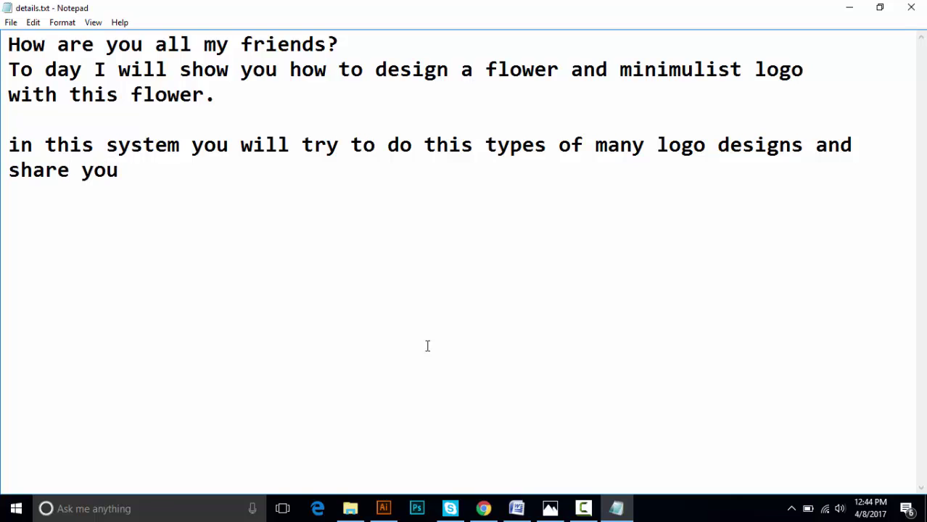
text(r design wi)
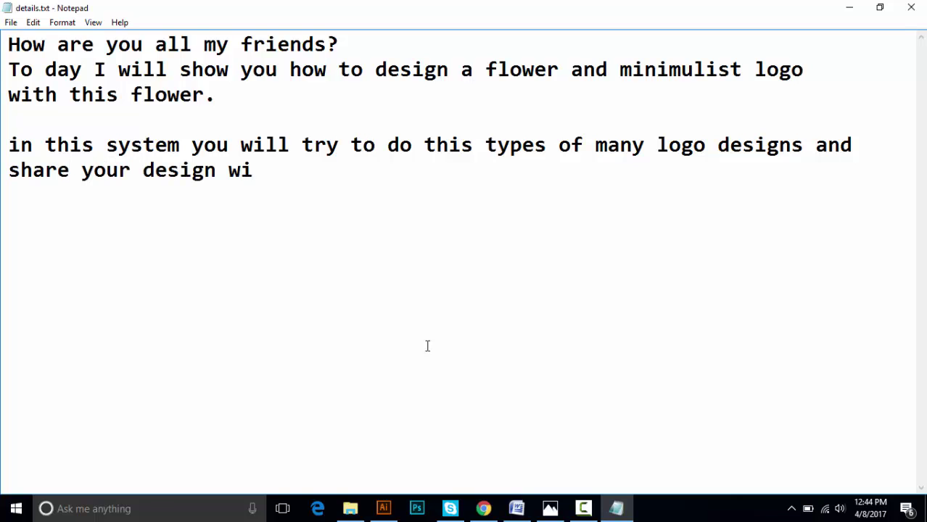
text(tyh)
key(BackSpace)
key(BackSpace)
key(BackSpace)
text(hare yo)
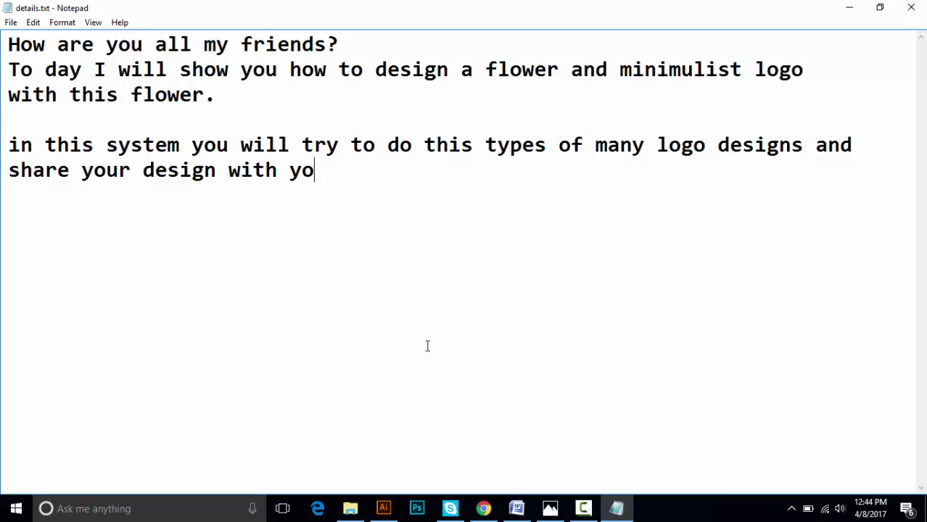
key(BackSpace)
key(BackSpace)
text(ou)
text( gou)
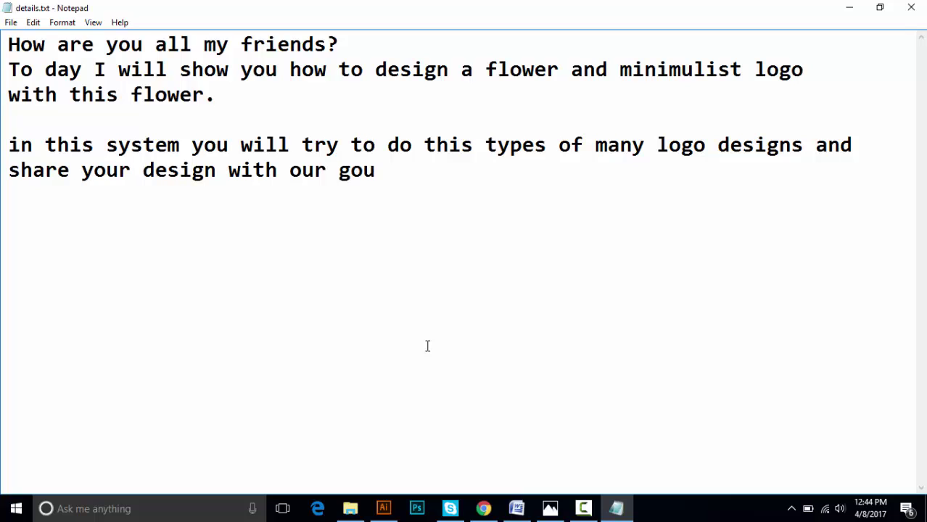
text(p)
key(BackSpace)
key(BackSpace)
key(BackSpace)
text(roup)
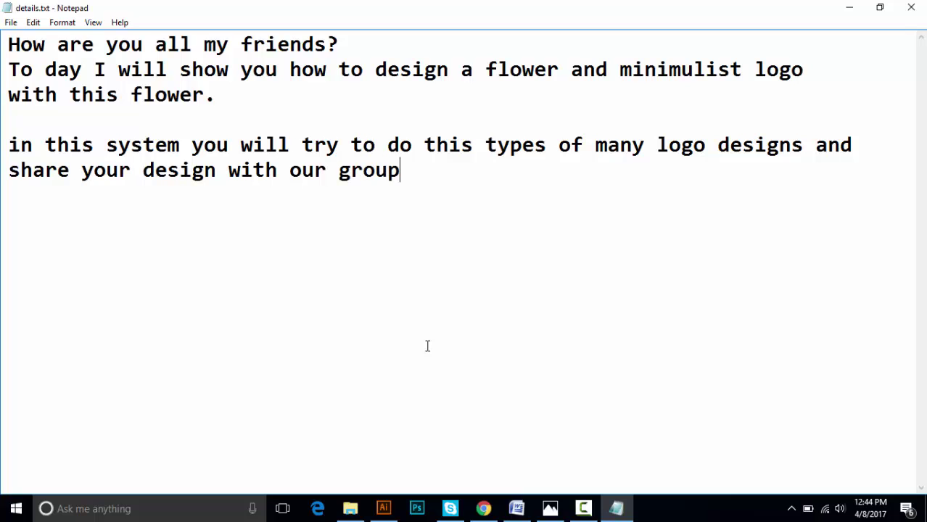
text(.)
Add the closing line "thanks for watching our video........"
key(Return)
text(than)
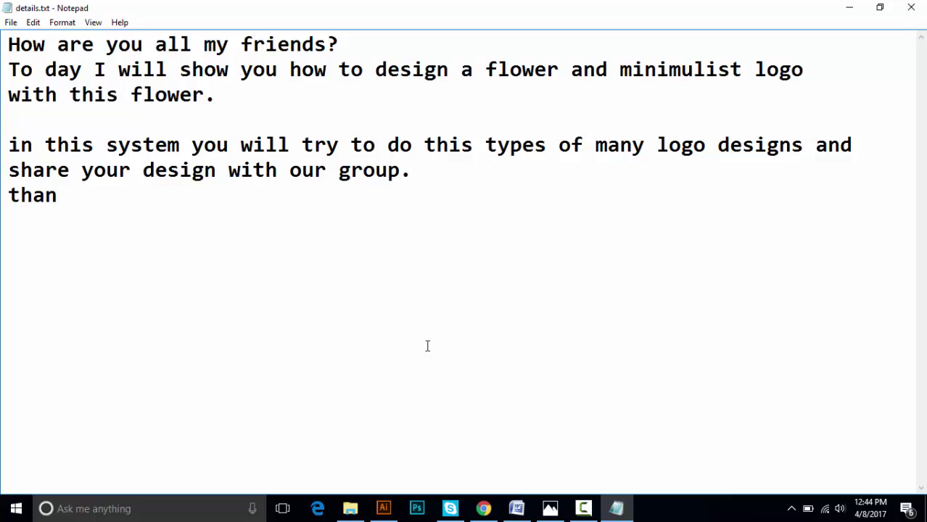
text(ks for wa)
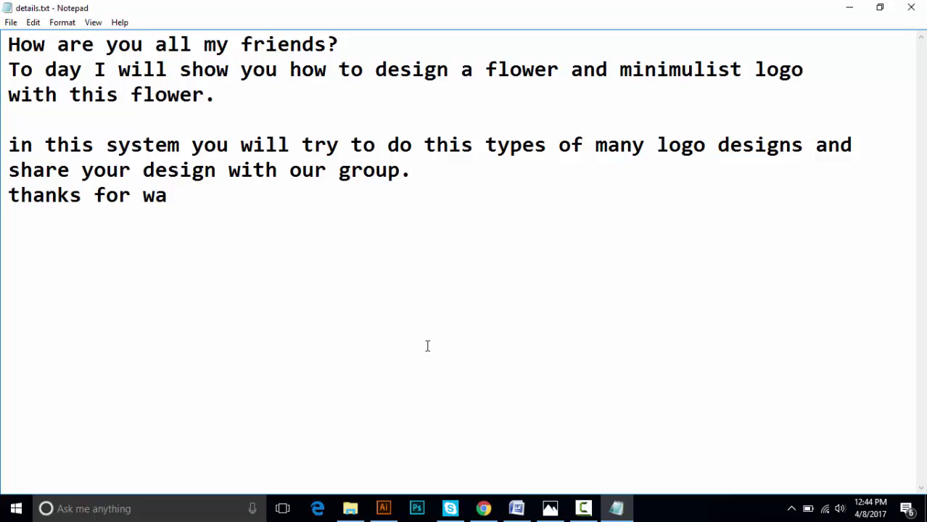
text(ti)
key(BackSpace)
text(ching)
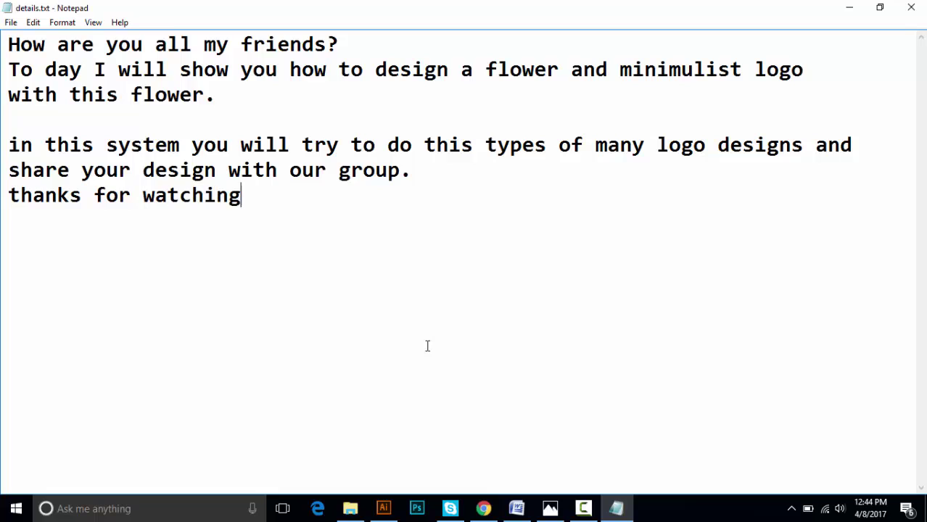
text( o)
text(ur video)
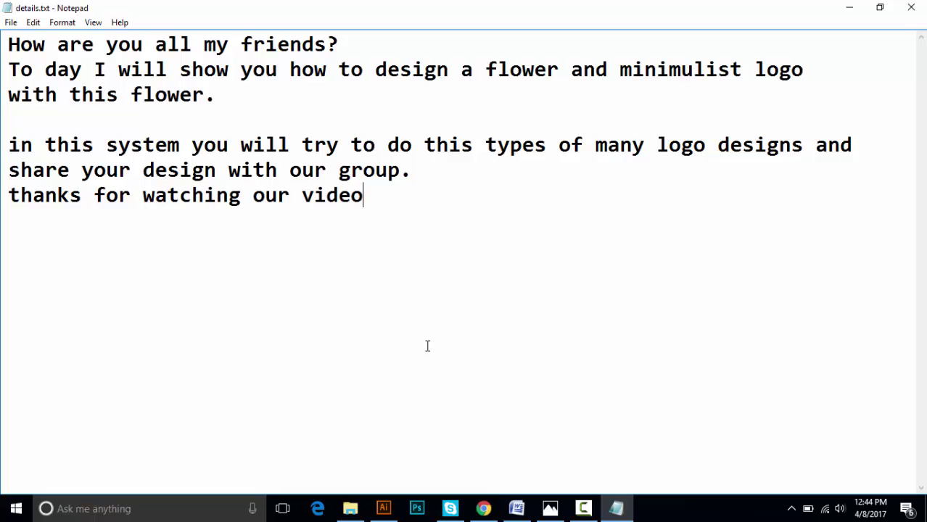
text(........)
click(584, 507)
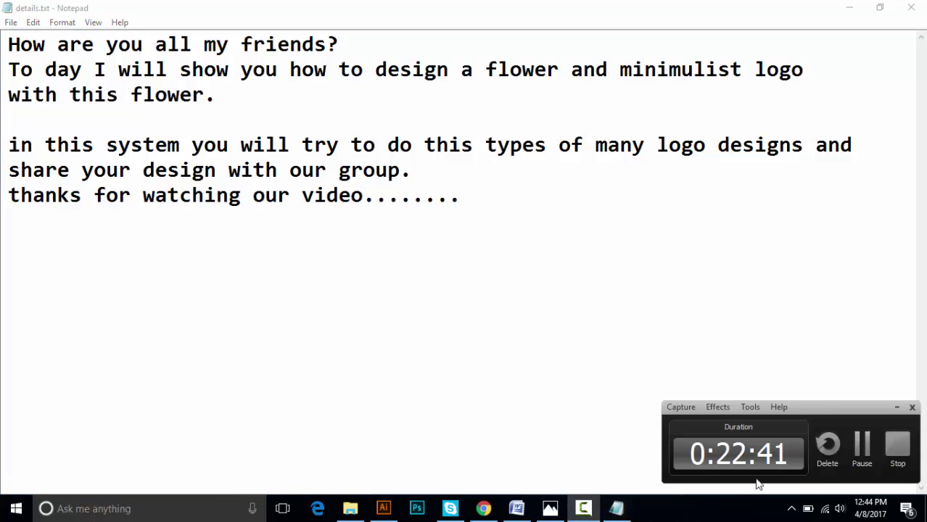